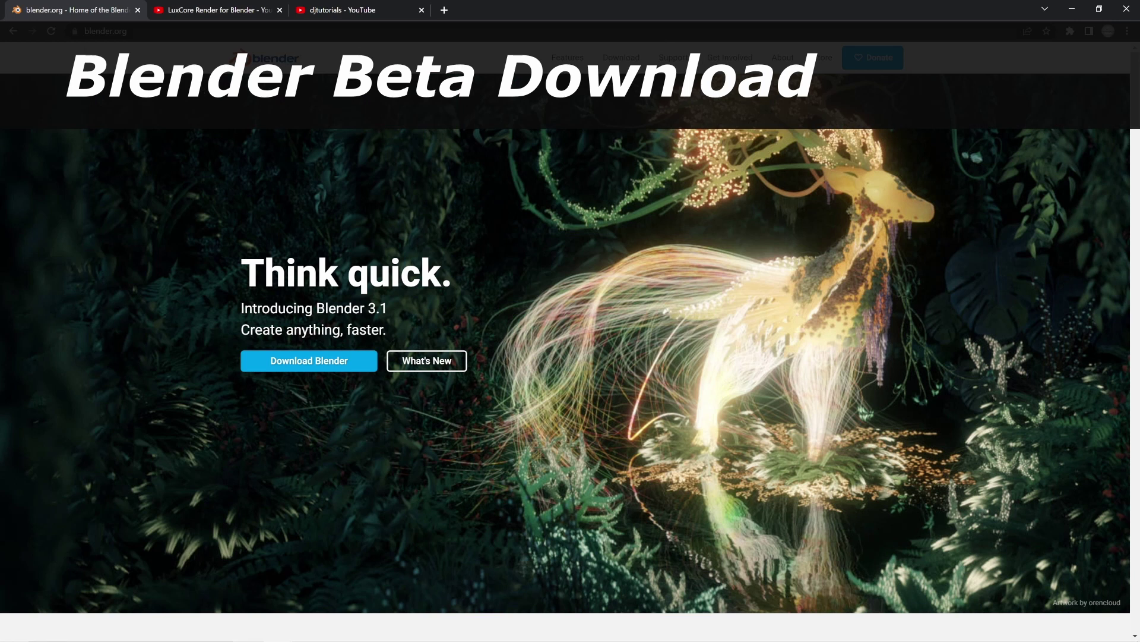
Open the Builds page in the Download section of blender.org
{"action": "left_click", "coordinate": [628, 63]}
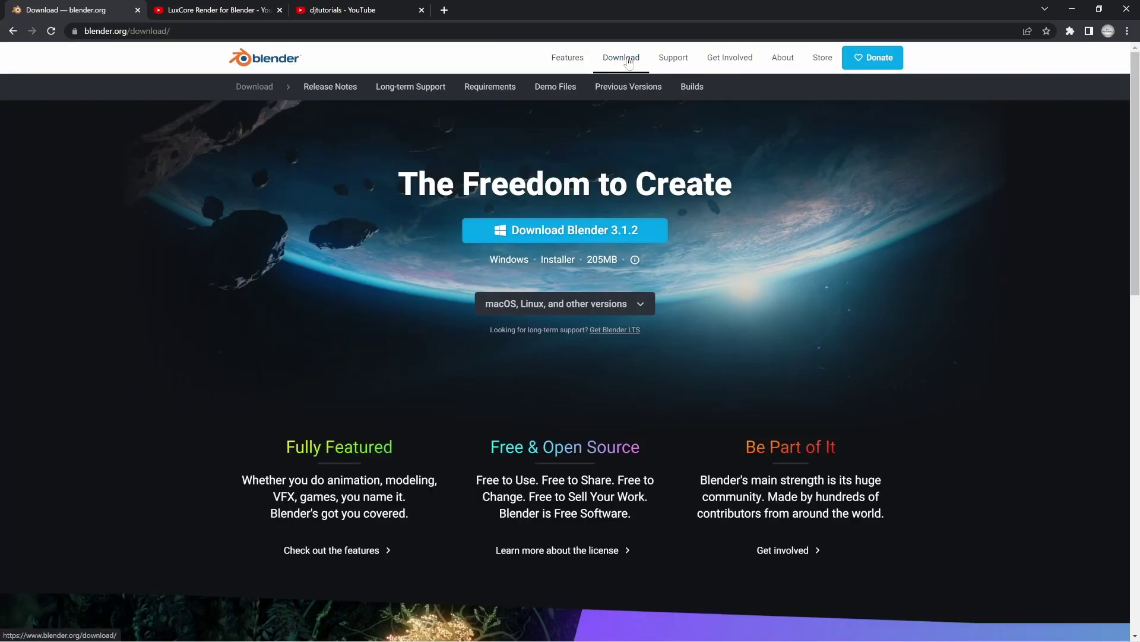
{"action": "left_click", "coordinate": [692, 88]}
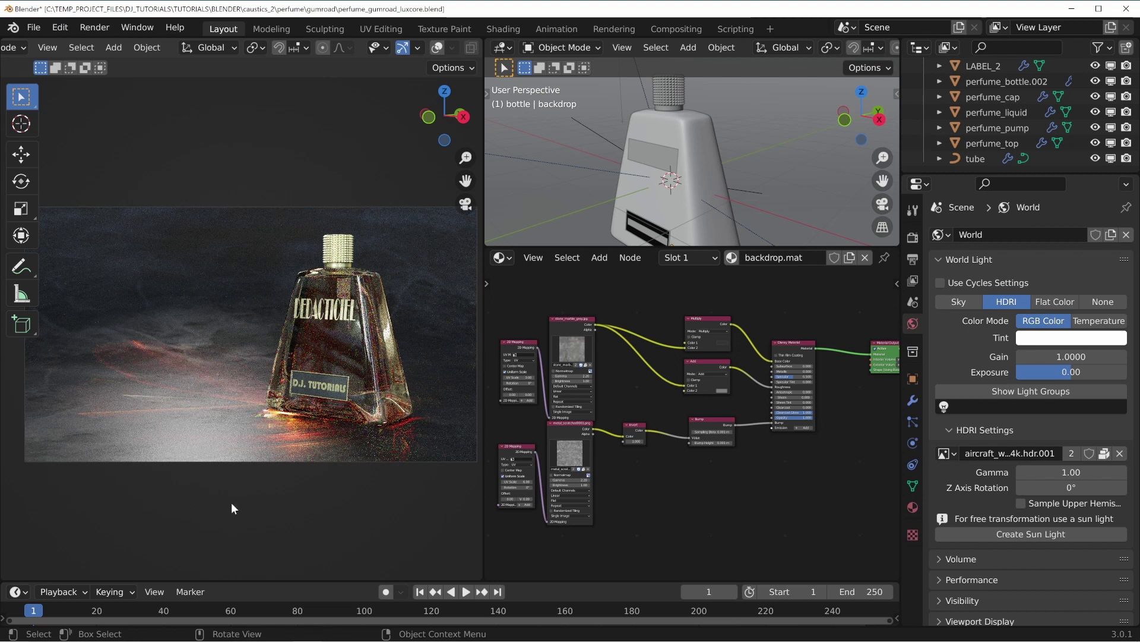
Switch to the web browser and look over the djtutorials YouTube channel and its LuxCore Render for Blender playlist
{"action": "mouse_move", "coordinate": [278, 630]}
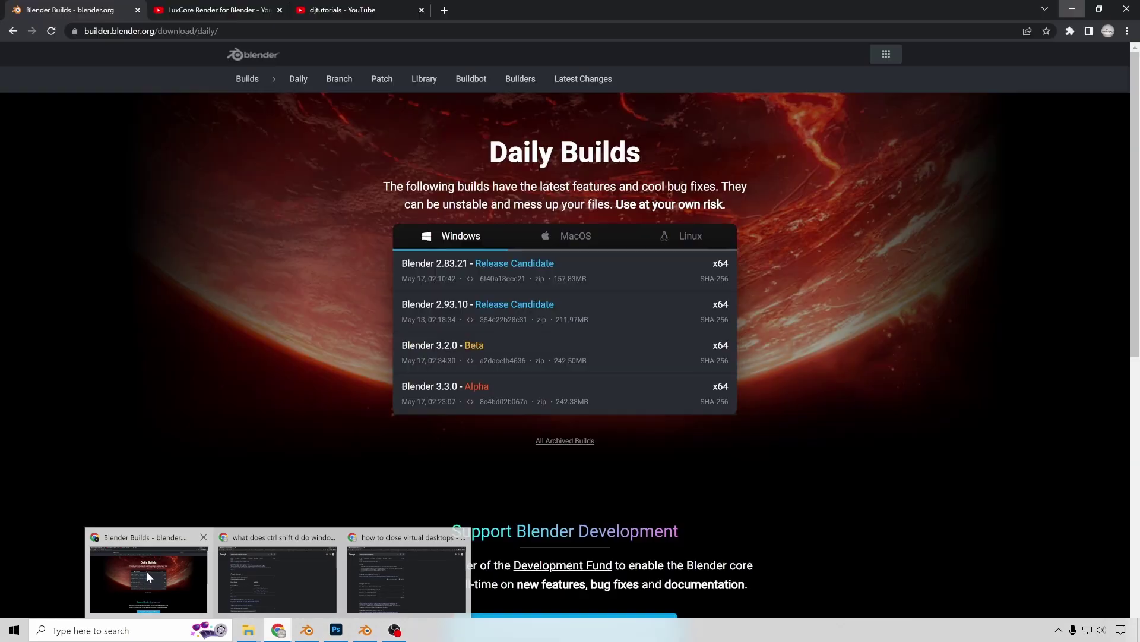
{"action": "left_click", "coordinate": [146, 571]}
{"action": "left_click", "coordinate": [410, 5]}
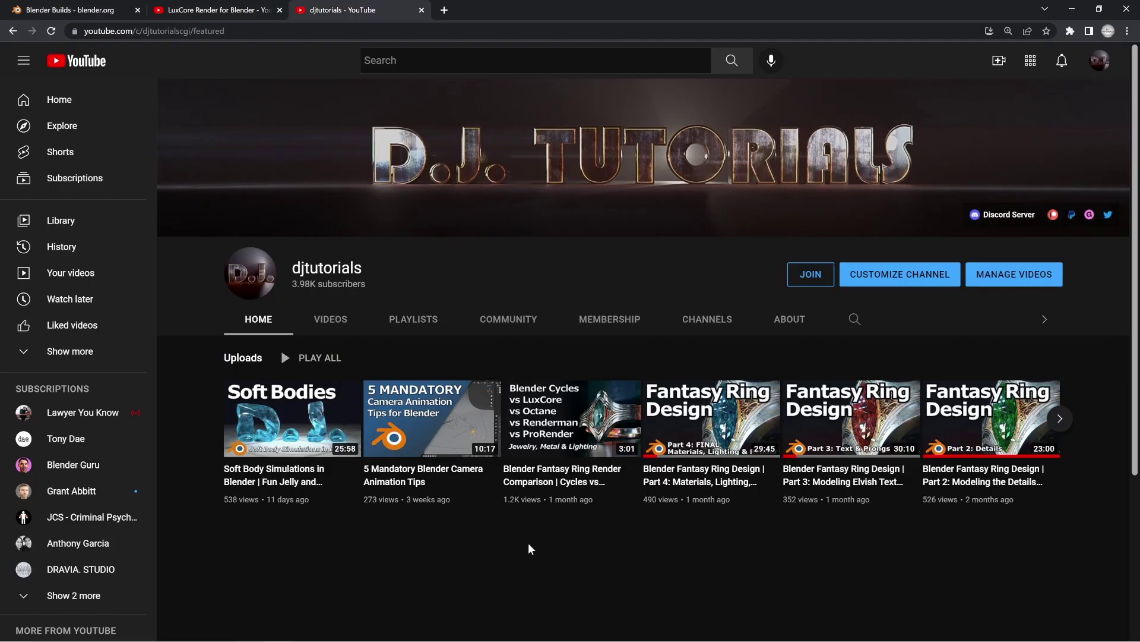
{"action": "left_click", "coordinate": [230, 11]}
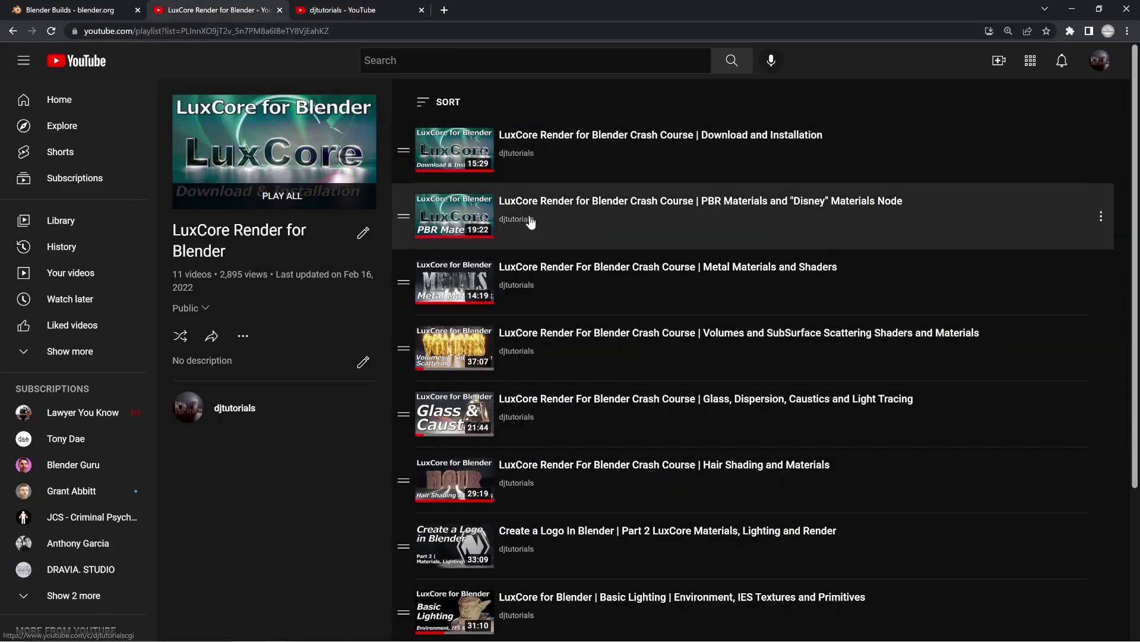
{"action": "scroll", "coordinate": [779, 471], "scroll_direction": "down", "scroll_amount": 3}
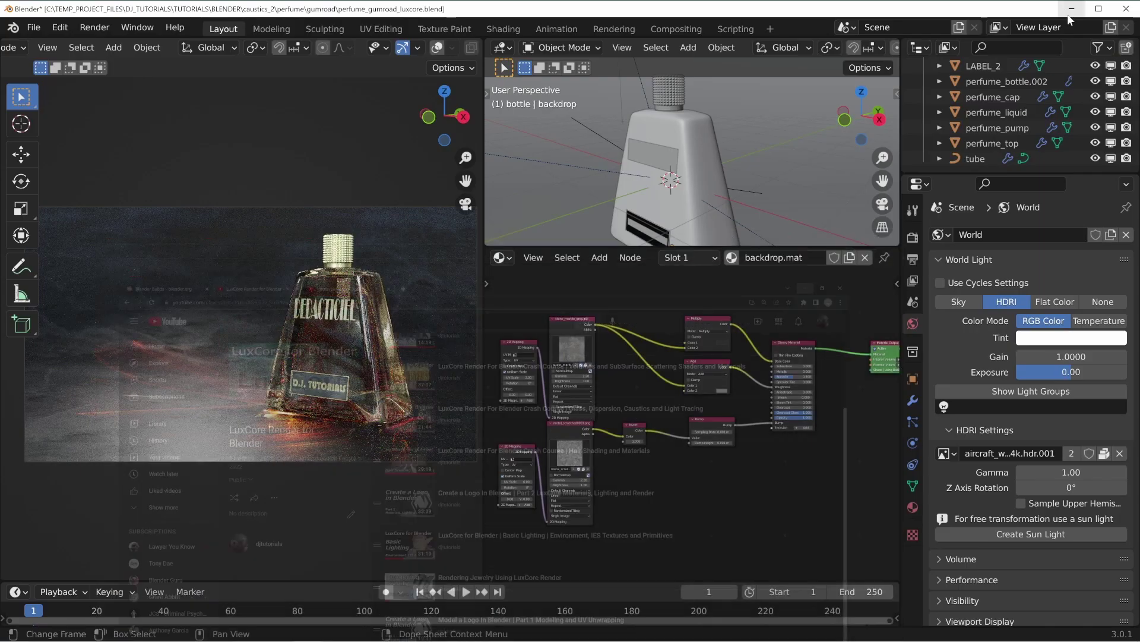
{"action": "left_click", "coordinate": [1072, 10]}
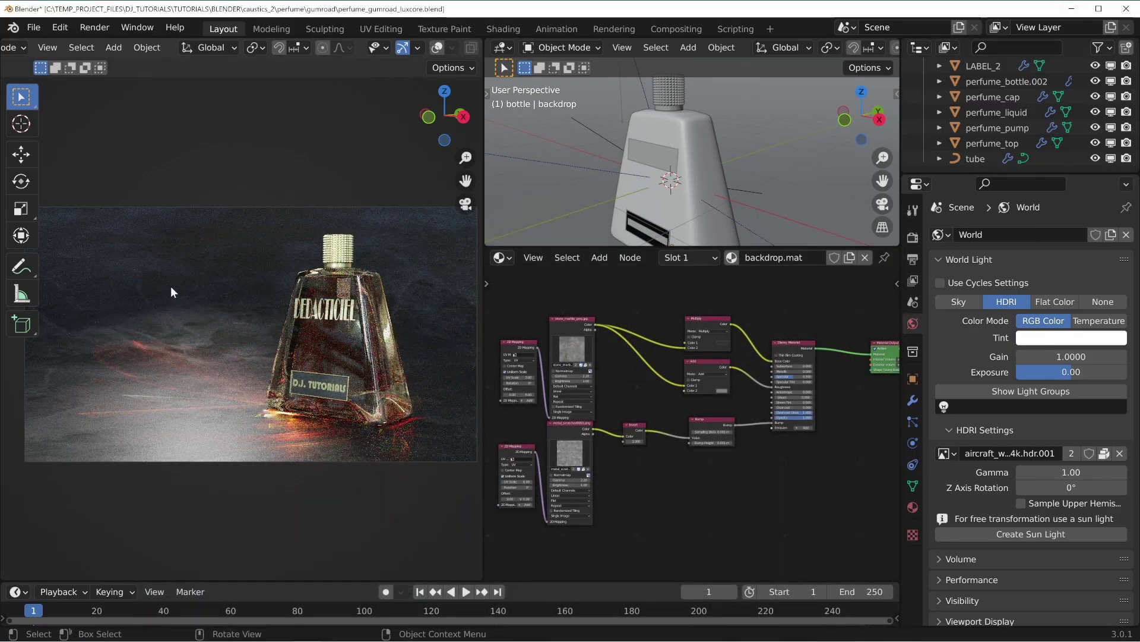
Examine the glass, pitcher and wooden board up close in the rendered orange juice scene and switch the viewport to Solid shading
{"action": "key", "text": "z"}
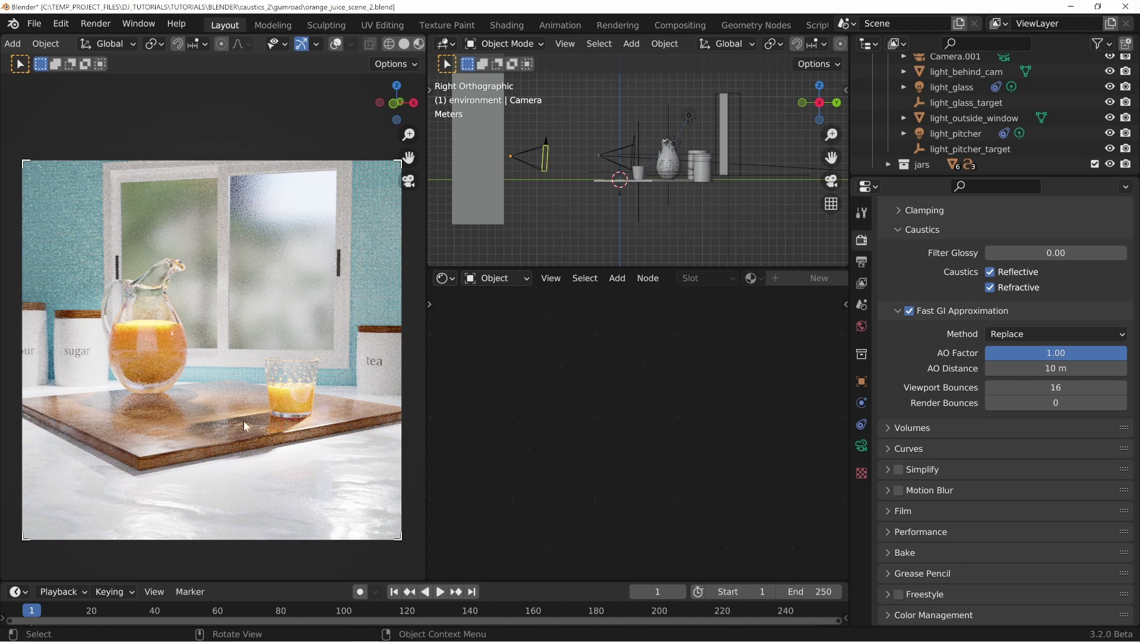
{"action": "middle_click_drag", "start_coordinate": [298, 408], "coordinate": [298, 379]}
{"action": "scroll", "coordinate": [238, 448], "scroll_direction": "up", "scroll_amount": 3}
{"action": "scroll", "coordinate": [296, 350], "scroll_direction": "up", "scroll_amount": 3}
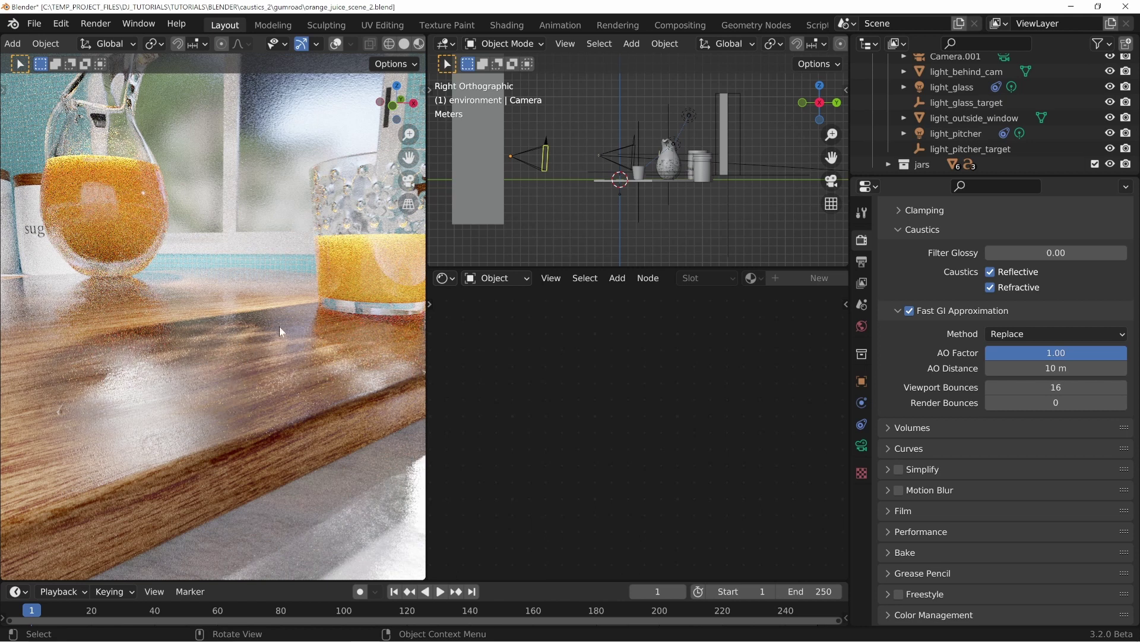
{"action": "middle_click_drag", "start_coordinate": [279, 326], "coordinate": [296, 337]}
{"action": "key", "text": "z"}
{"action": "key", "text": "6"}
Start a new General file from the splash screen without saving orange_juice_scene_2.blend
{"action": "left_click", "coordinate": [30, 23]}
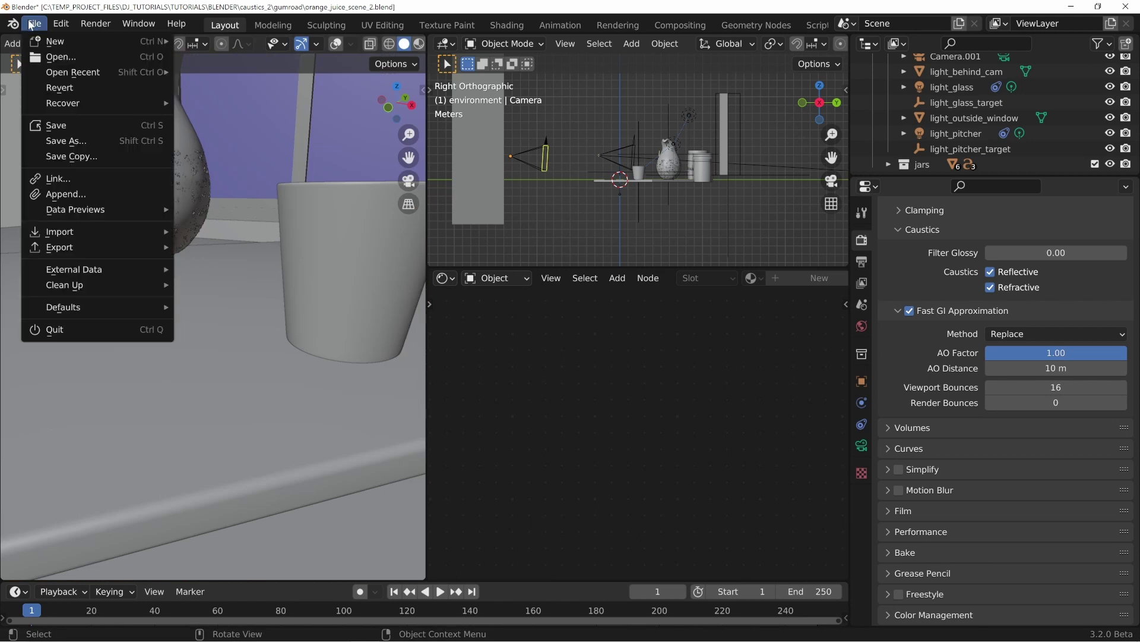
{"action": "left_click", "coordinate": [11, 24]}
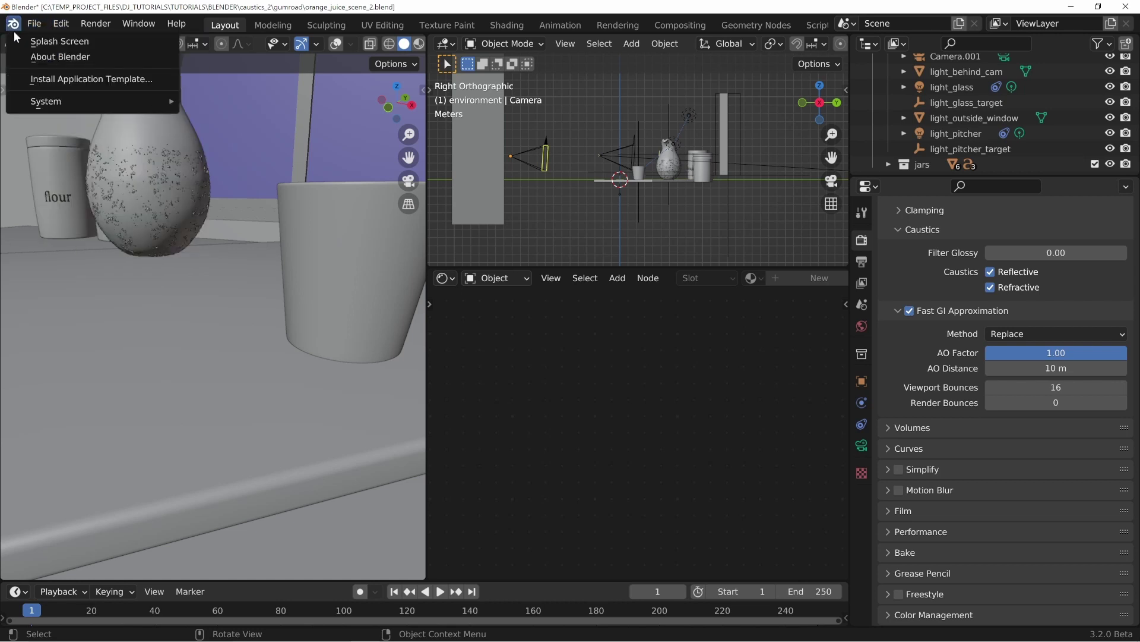
{"action": "left_click", "coordinate": [52, 45]}
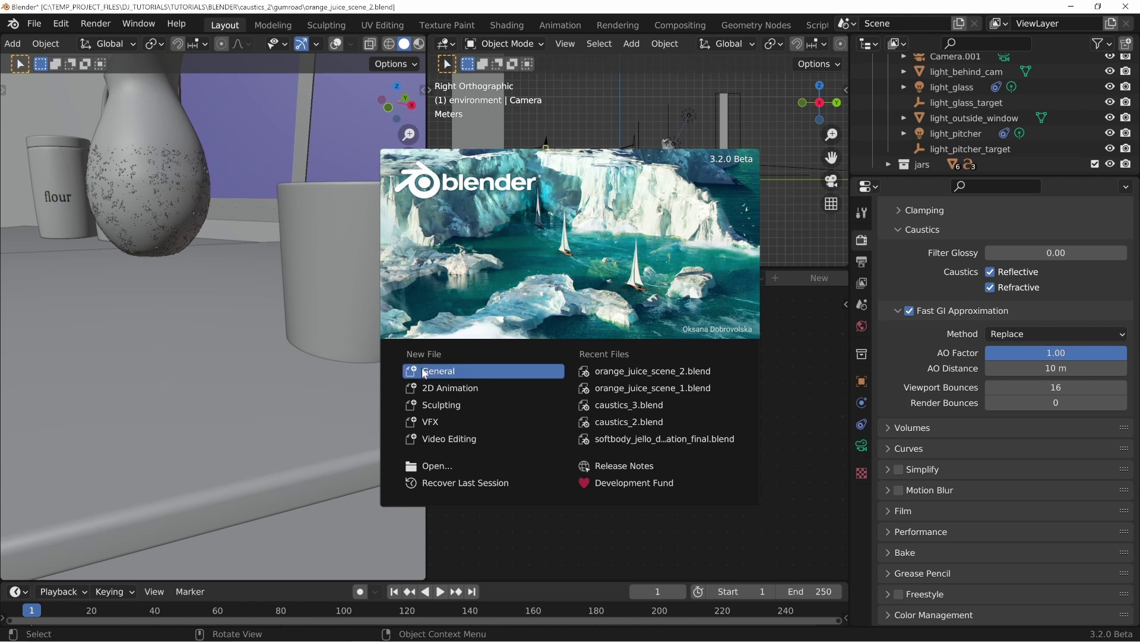
{"action": "left_click", "coordinate": [444, 372]}
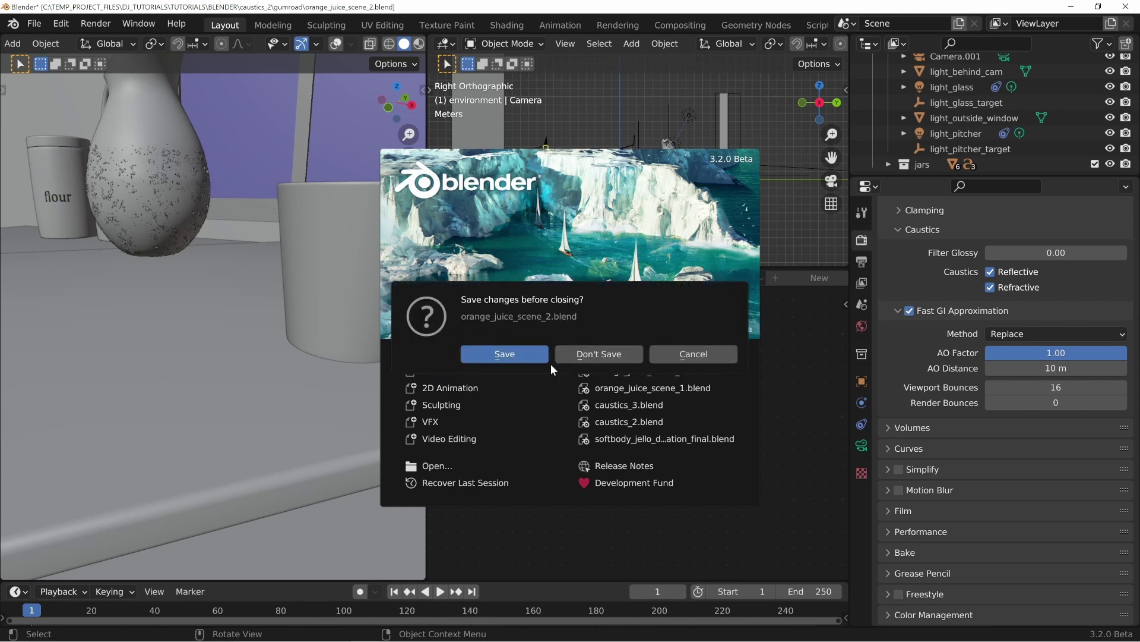
{"action": "left_click", "coordinate": [625, 355]}
{"action": "middle_click_drag", "start_coordinate": [516, 383], "coordinate": [564, 367]}
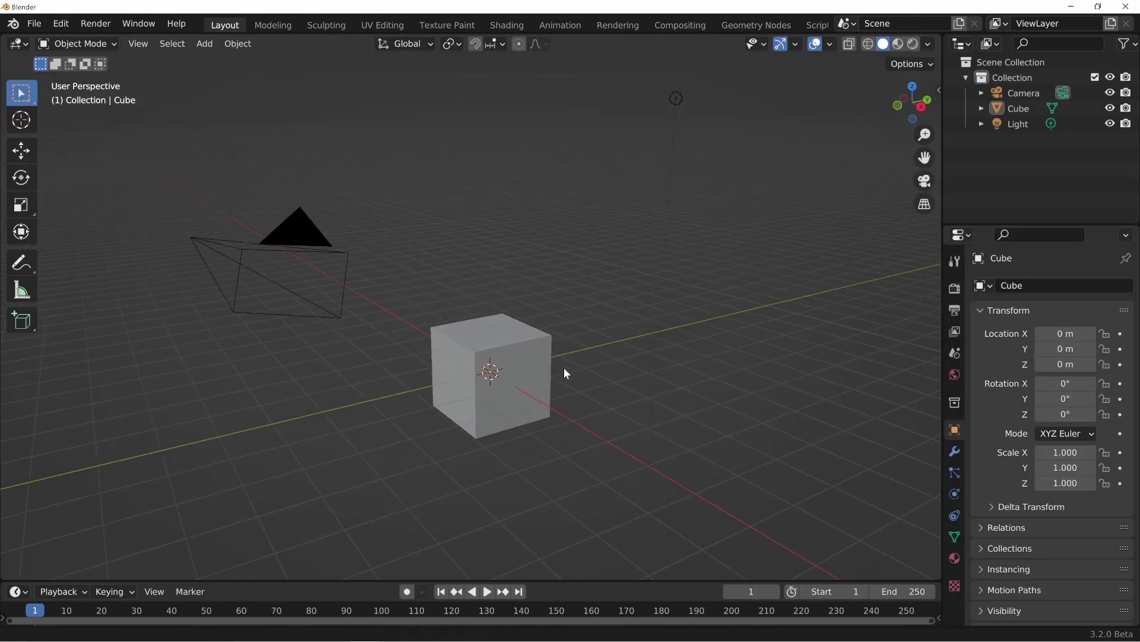
{"action": "scroll", "coordinate": [654, 374], "scroll_direction": "down", "scroll_amount": 2}
{"action": "mouse_move", "coordinate": [716, 386]}
{"action": "middle_mouse_down"}
{"action": "mouse_move", "coordinate": [718, 398]}
{"action": "mouse_move", "coordinate": [698, 392]}
{"action": "middle_mouse_up"}
{"action": "middle_click_drag", "start_coordinate": [591, 175], "coordinate": [551, 292]}
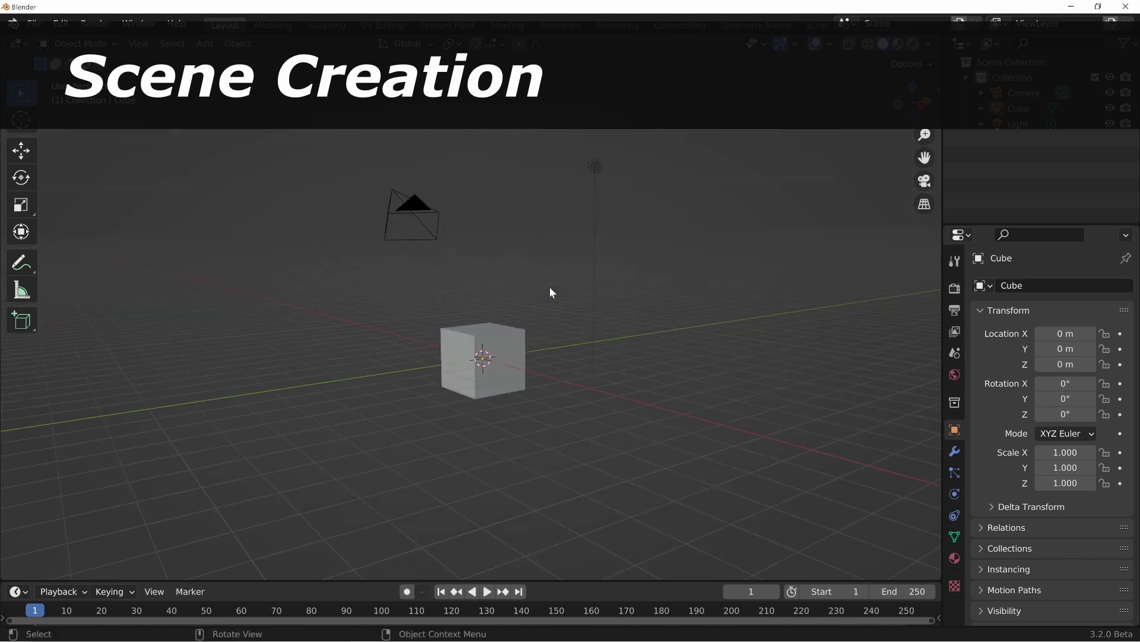
{"action": "left_click", "coordinate": [14, 27]}
{"action": "left_click", "coordinate": [100, 43]}
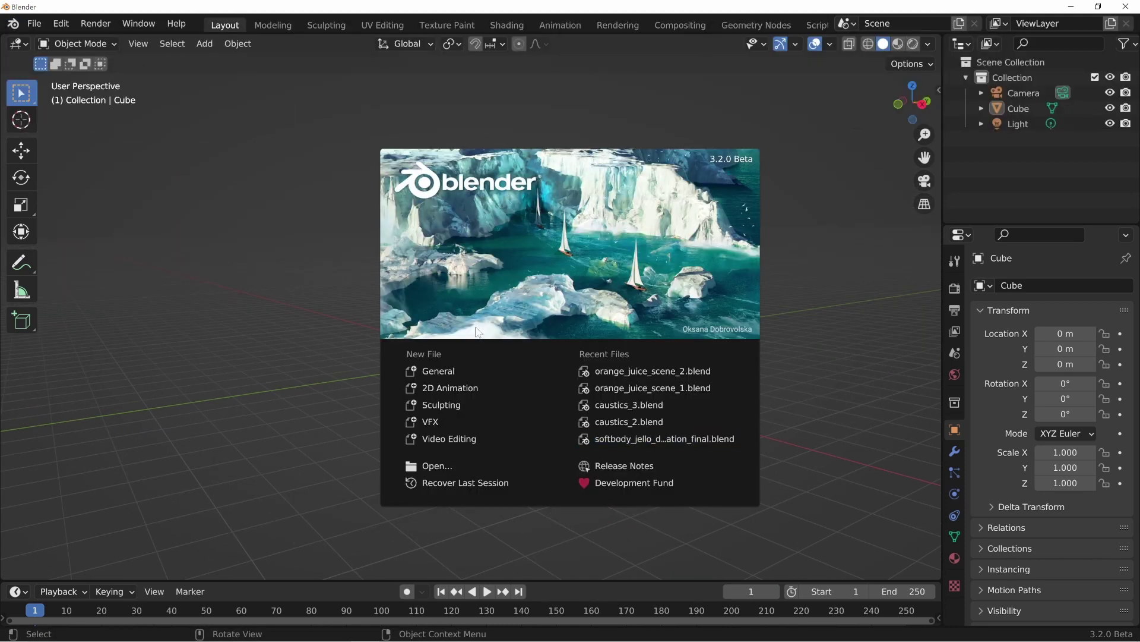
{"action": "left_click", "coordinate": [332, 222]}
{"action": "middle_click_drag", "start_coordinate": [589, 300], "coordinate": [459, 314]}
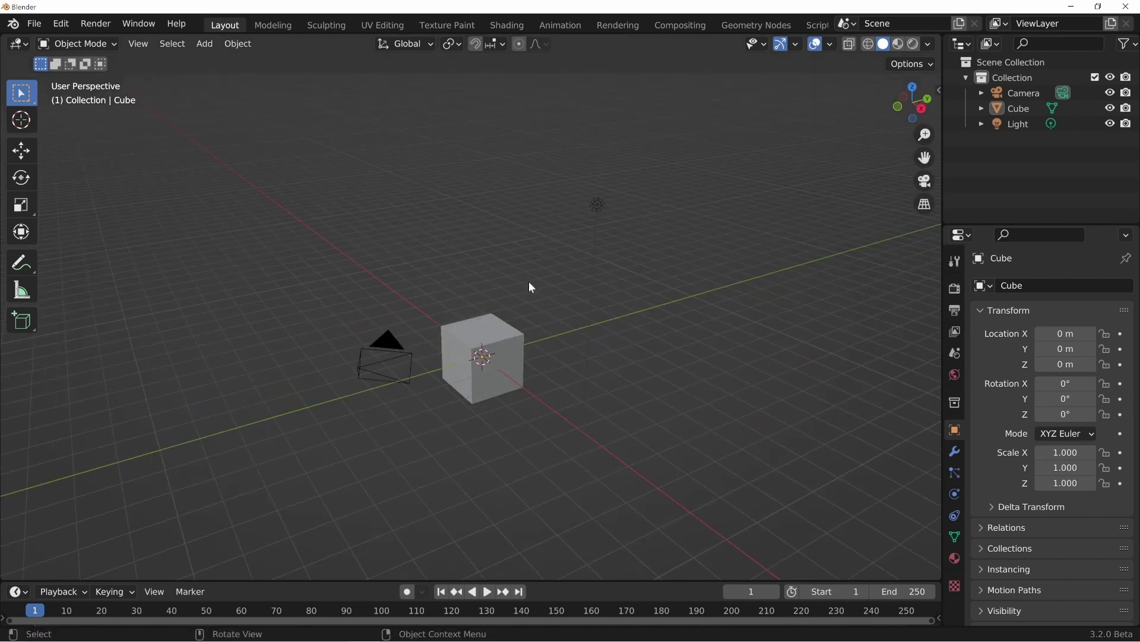
Delete the default camera and cube from the scene, keeping the light
{"action": "middle_click_drag", "start_coordinate": [531, 288], "coordinate": [605, 200]}
{"action": "left_click", "coordinate": [356, 325]}
{"action": "key", "text": "Delete"}
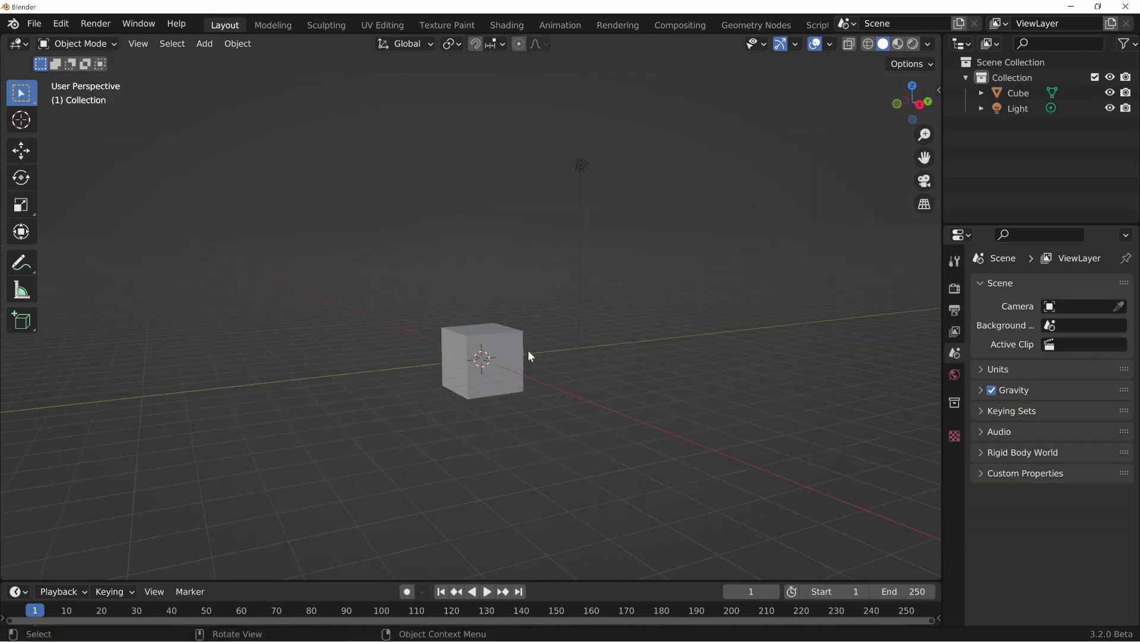
{"action": "left_click", "coordinate": [505, 356]}
{"action": "key", "text": "x"}
{"action": "left_click", "coordinate": [471, 348]}
Add a plane mesh at the scene origin and scale it by 10
{"action": "middle_click_drag", "start_coordinate": [493, 321], "coordinate": [553, 349]}
{"action": "key", "text": "shift+a"}
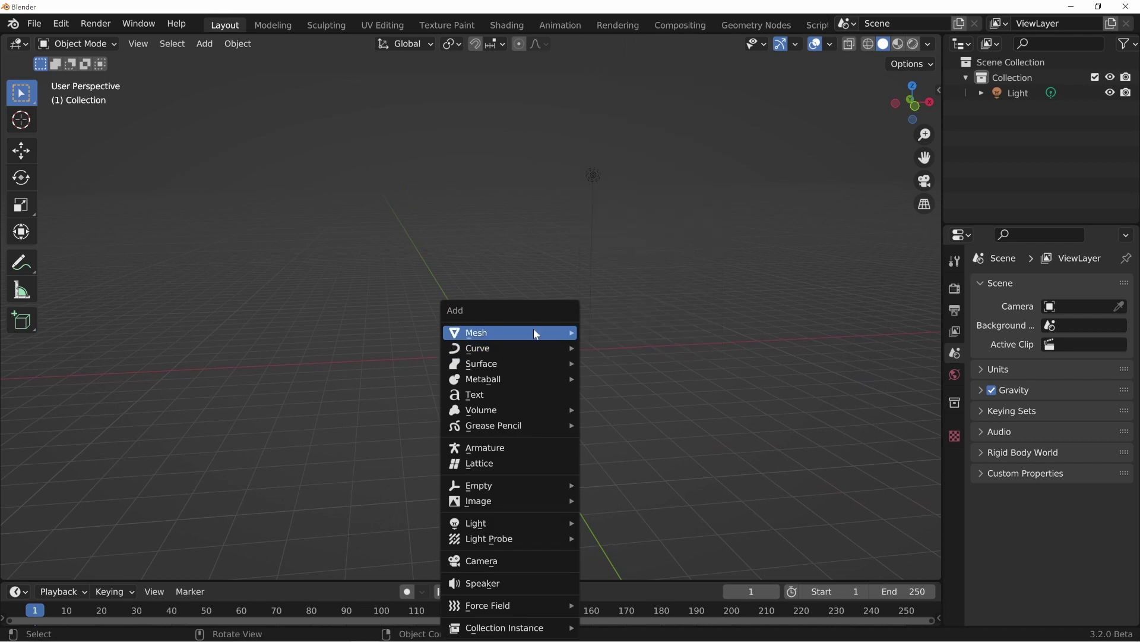
{"action": "mouse_move", "coordinate": [535, 331]}
{"action": "left_click", "coordinate": [652, 35]}
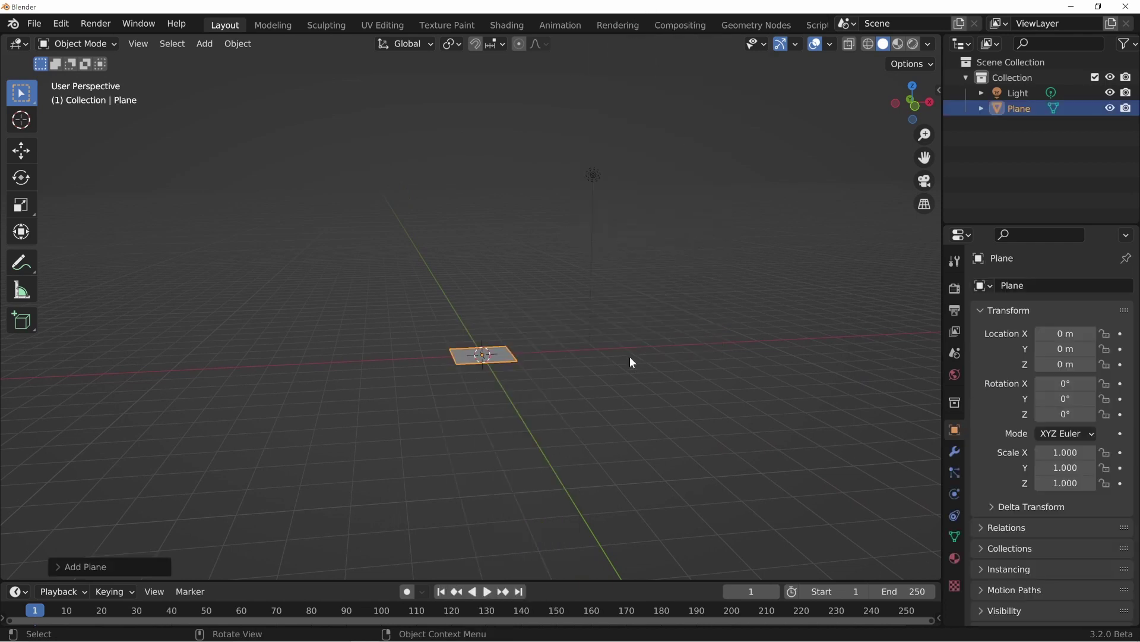
{"action": "key", "text": "s"}
{"action": "key", "text": "Escape"}
{"action": "type", "text": "s"}
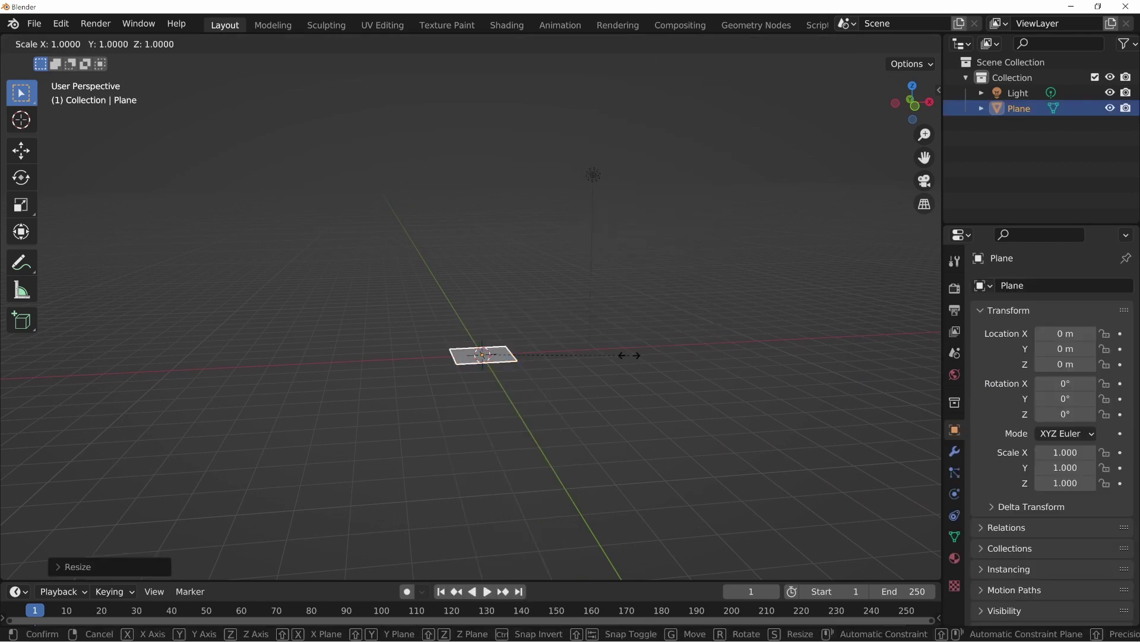
{"action": "type", "text": "10"}
{"action": "key", "text": "Return"}
{"action": "middle_click_drag", "start_coordinate": [629, 354], "coordinate": [602, 350]}
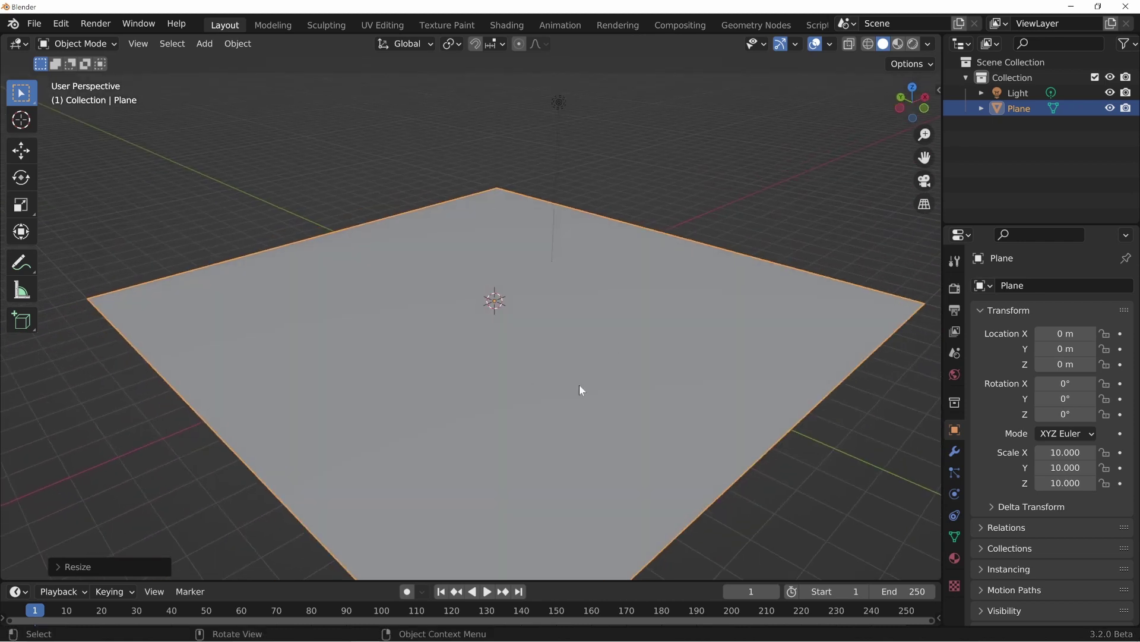
Enlarge the plane by a further factor of about 1.4 and apply its scale
{"action": "middle_click_drag", "start_coordinate": [579, 390], "coordinate": [583, 324]}
{"action": "key", "text": "s"}
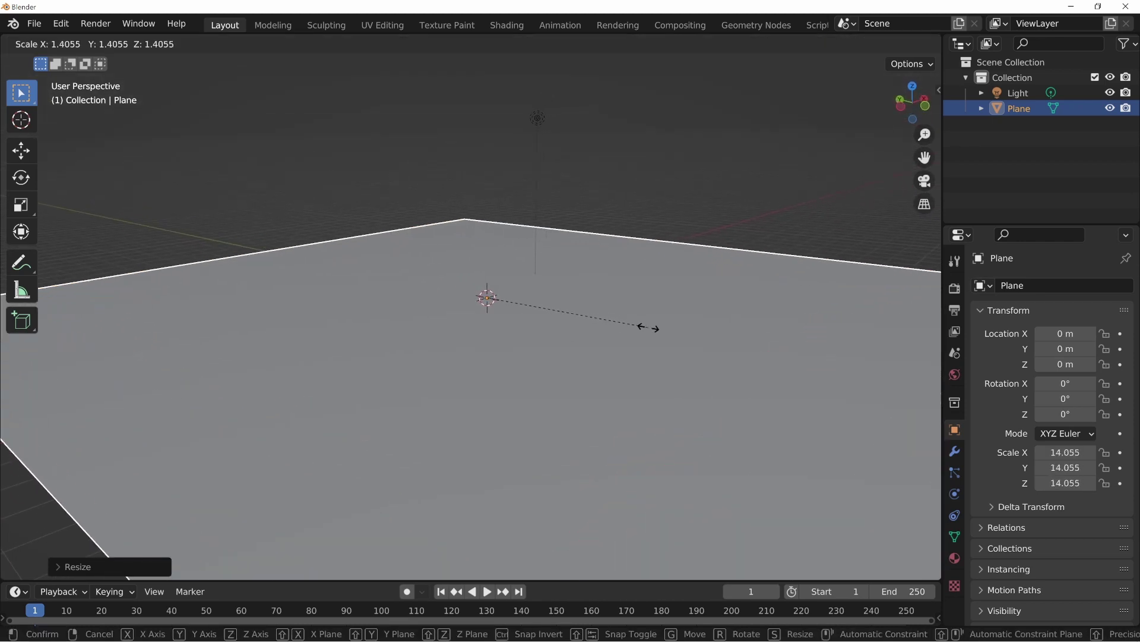
{"action": "left_click", "coordinate": [648, 328]}
{"action": "key", "text": "ctrl+a"}
{"action": "left_click", "coordinate": [515, 360]}
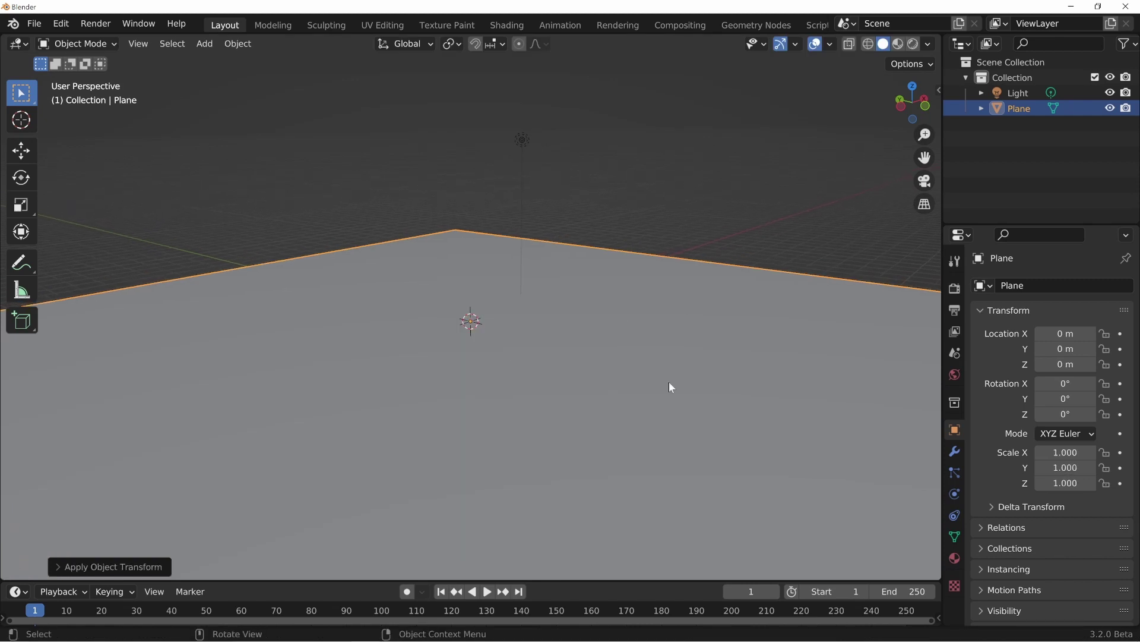
{"action": "scroll", "coordinate": [561, 392], "scroll_direction": "down", "scroll_amount": 5}
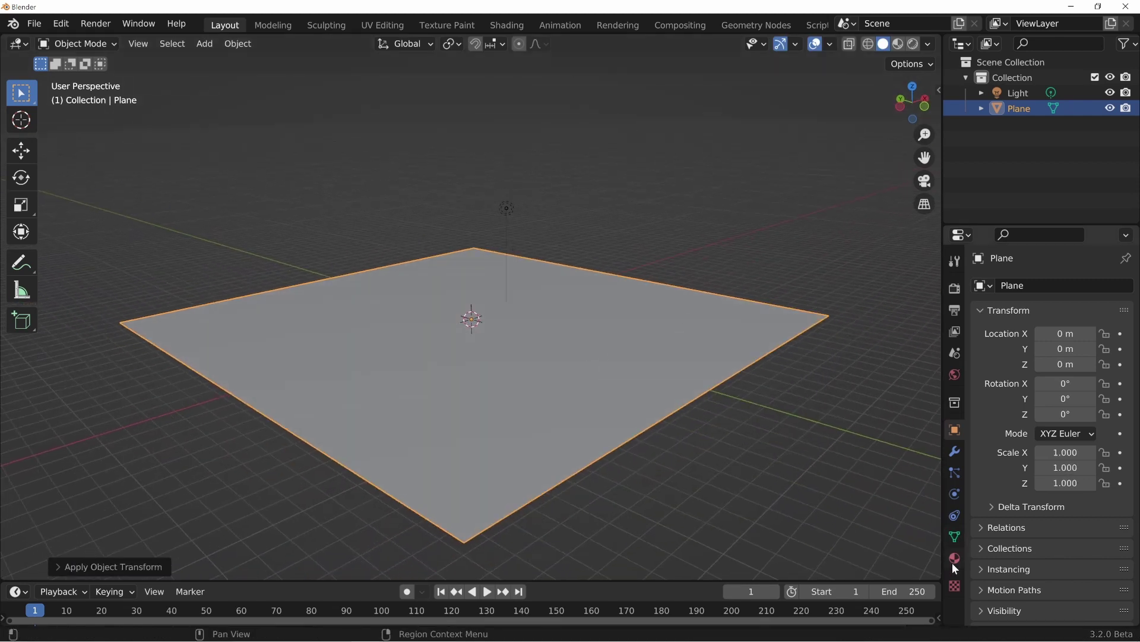
Create a new material for the plane and set its roughness to 1.000
{"action": "left_click", "coordinate": [954, 558]}
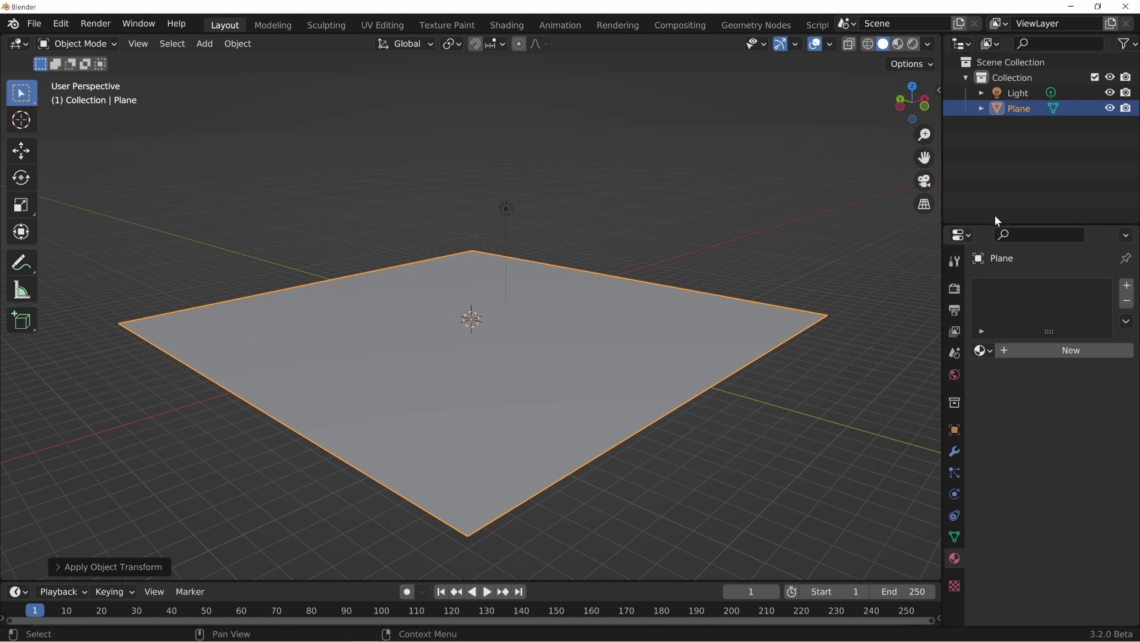
{"action": "left_click_drag", "start_coordinate": [991, 222], "coordinate": [991, 143]}
{"action": "left_click", "coordinate": [1068, 276]}
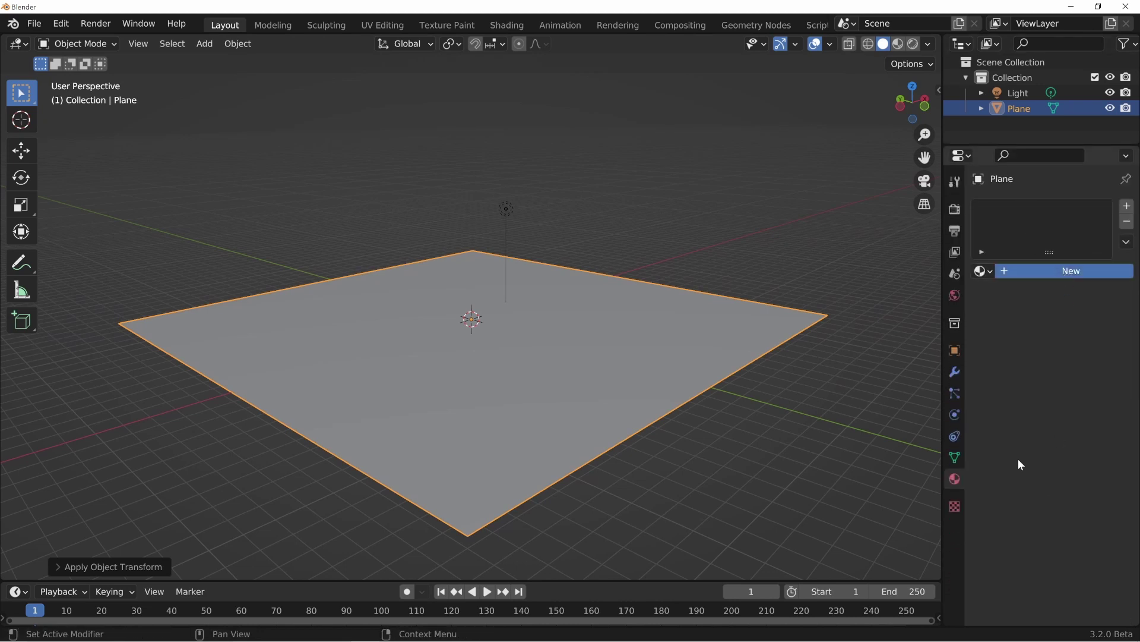
{"action": "scroll", "coordinate": [1049, 411], "scroll_direction": "down", "scroll_amount": 2}
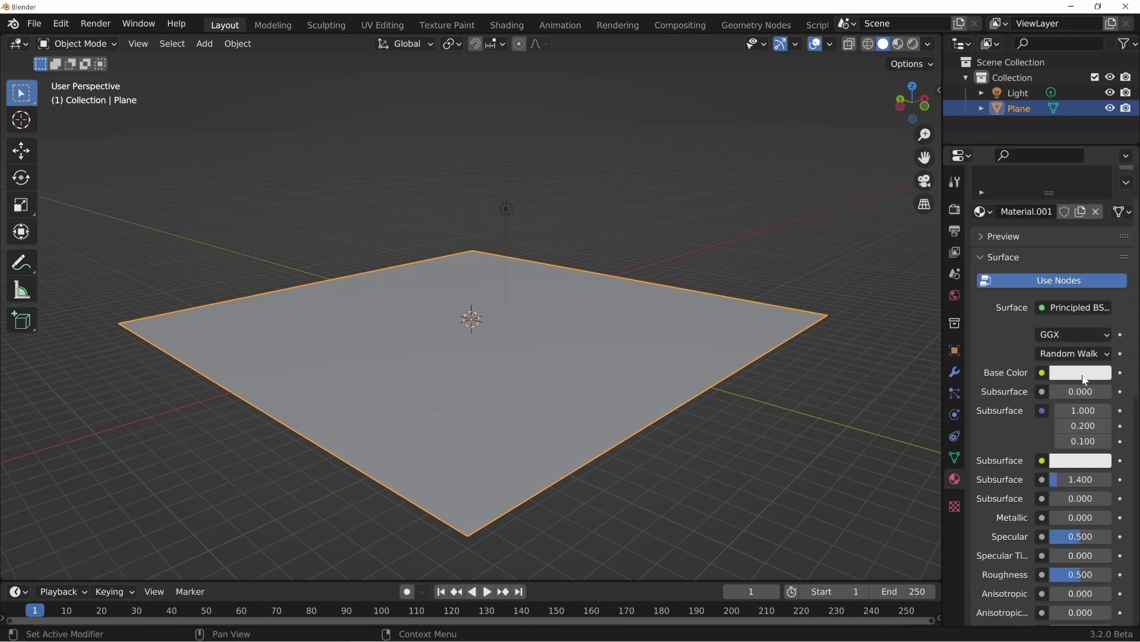
{"action": "scroll", "coordinate": [1036, 493], "scroll_direction": "down", "scroll_amount": 2}
{"action": "scroll", "coordinate": [1030, 492], "scroll_direction": "down", "scroll_amount": 2}
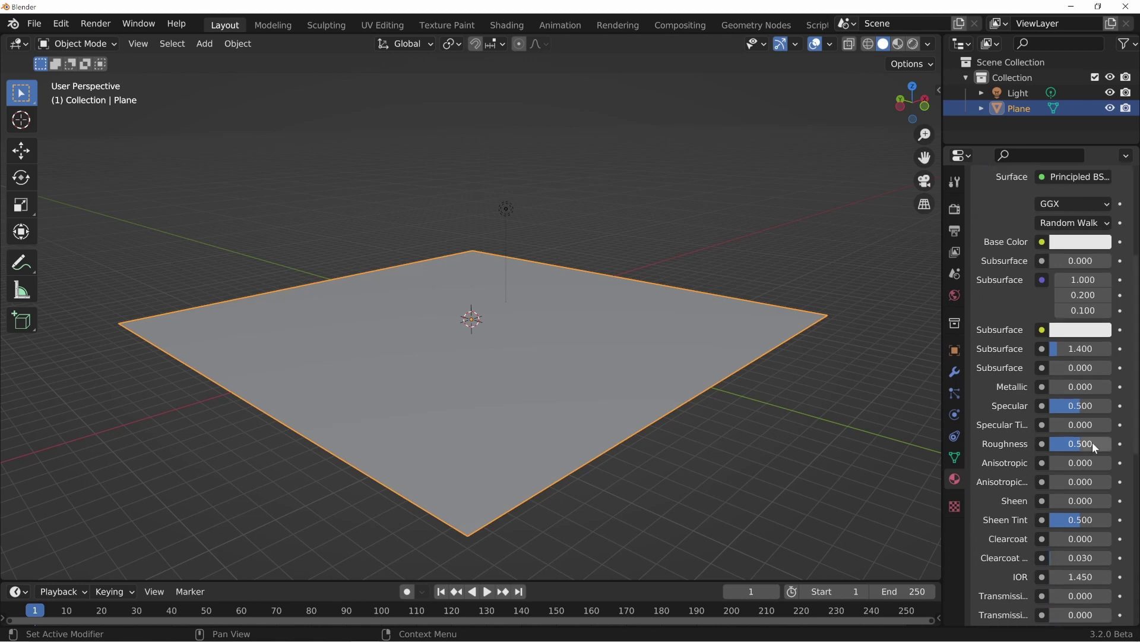
{"action": "left_click_drag", "start_coordinate": [1093, 444], "coordinate": [1115, 452]}
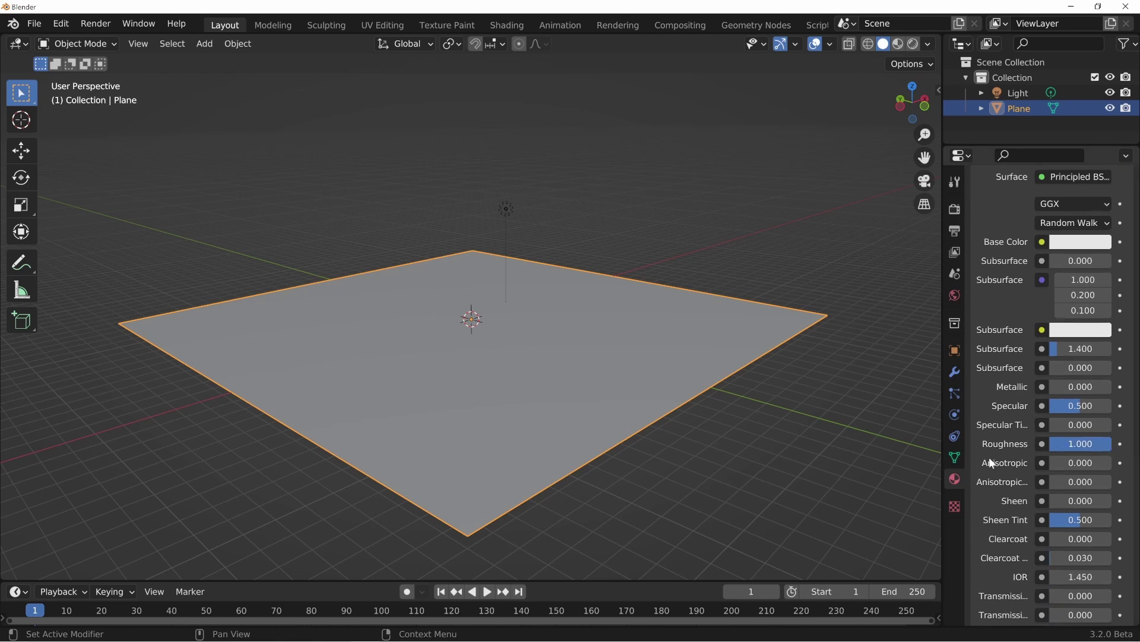
Set the render engine to Cycles with GPU Compute as the device
{"action": "left_click_drag", "start_coordinate": [943, 334], "coordinate": [850, 334]}
{"action": "left_click", "coordinate": [861, 209]}
{"action": "left_click", "coordinate": [1030, 195]}
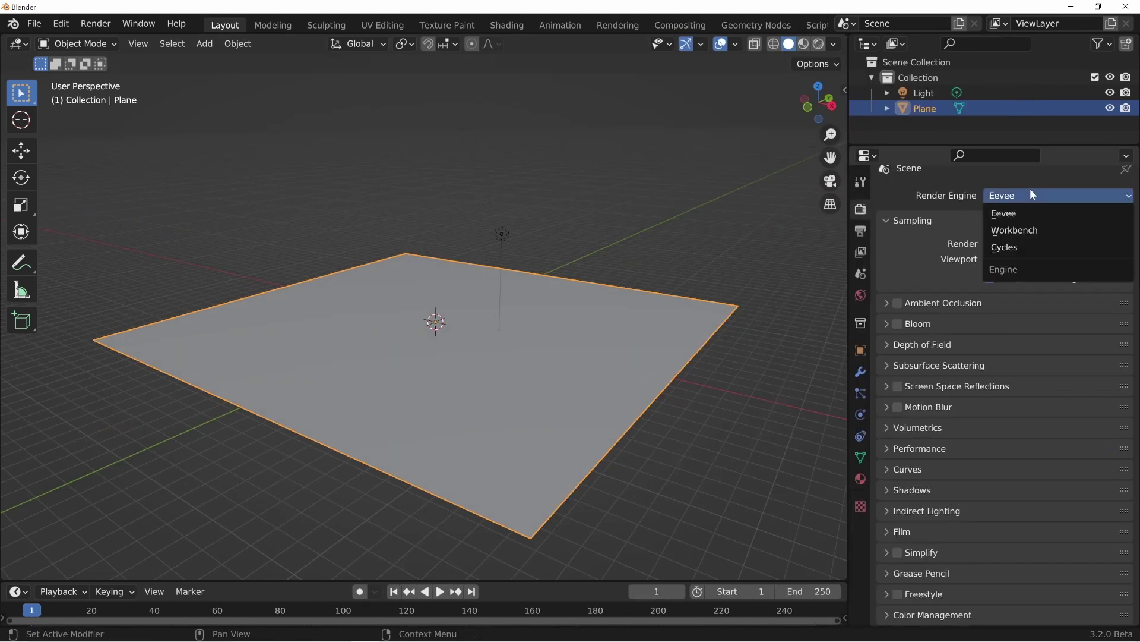
{"action": "left_click", "coordinate": [1007, 248]}
{"action": "middle_click_drag", "start_coordinate": [804, 408], "coordinate": [682, 297]}
{"action": "left_click", "coordinate": [1017, 233]}
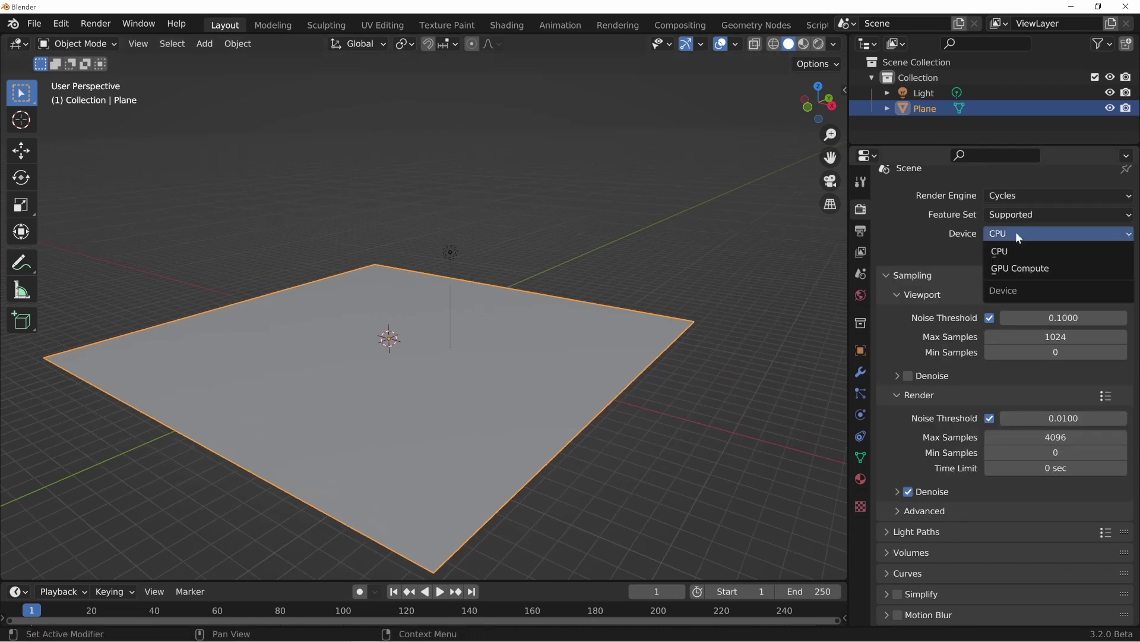
{"action": "left_click", "coordinate": [1021, 269]}
Deselect the plane and add a circle mesh at the scene origin
{"action": "middle_click_drag", "start_coordinate": [594, 270], "coordinate": [527, 300]}
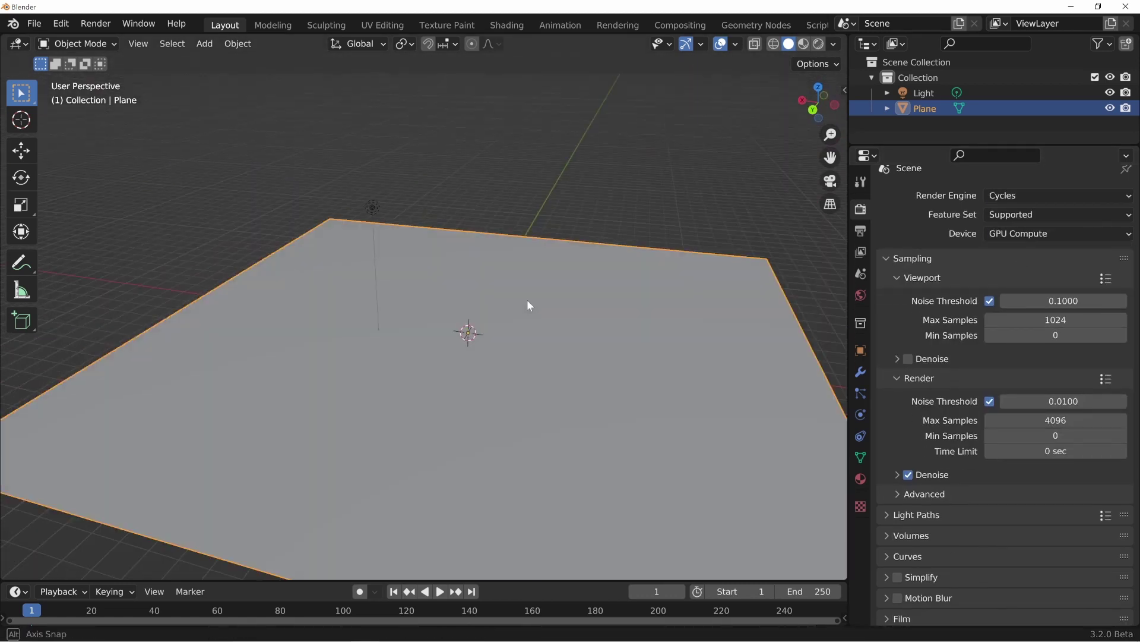
{"action": "middle_click_drag", "start_coordinate": [672, 300], "coordinate": [585, 300]}
{"action": "key", "text": "alt+a"}
{"action": "middle_click_drag", "start_coordinate": [505, 297], "coordinate": [467, 301]}
{"action": "key", "text": "shift+a"}
{"action": "mouse_move", "coordinate": [465, 300]}
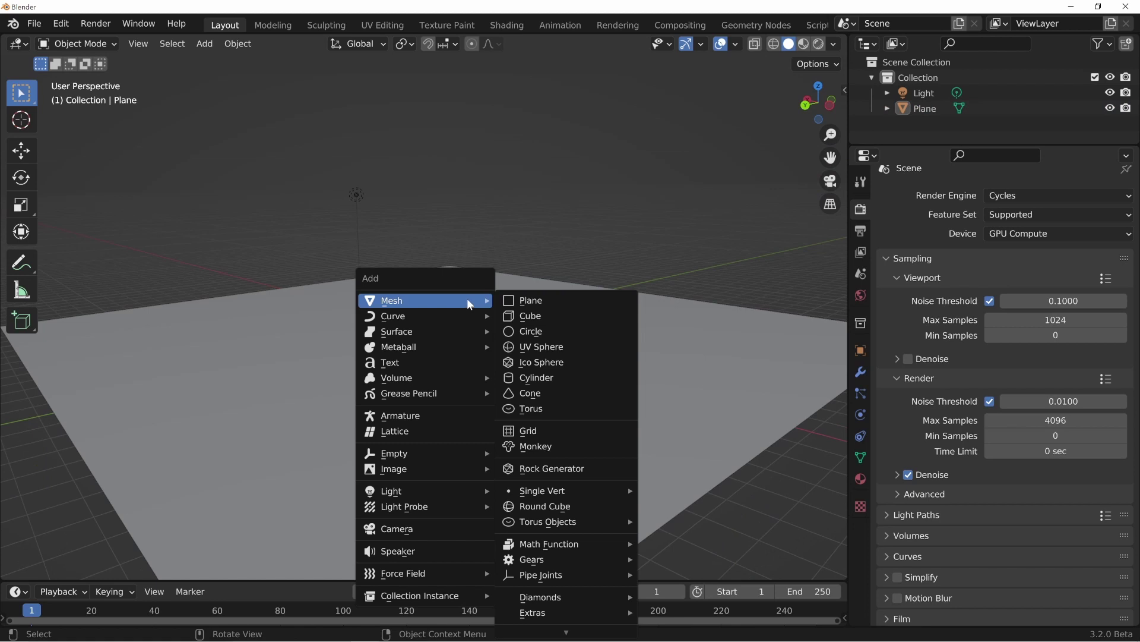
{"action": "left_click", "coordinate": [576, 328]}
{"action": "middle_click_drag", "start_coordinate": [560, 334], "coordinate": [528, 337]}
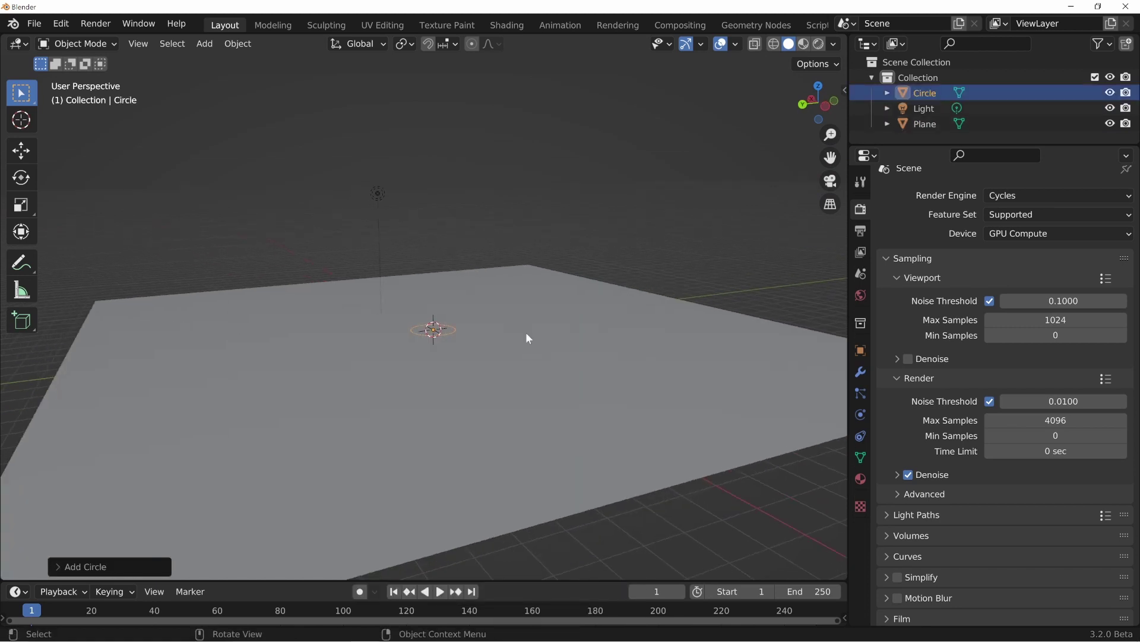
Extrude the circle's vertices straight up along Z by about 3.2 m to form an open cylinder
{"action": "key", "text": "KP_1"}
{"action": "key", "text": "Tab"}
{"action": "scroll", "coordinate": [530, 379], "scroll_direction": "up", "scroll_amount": 3}
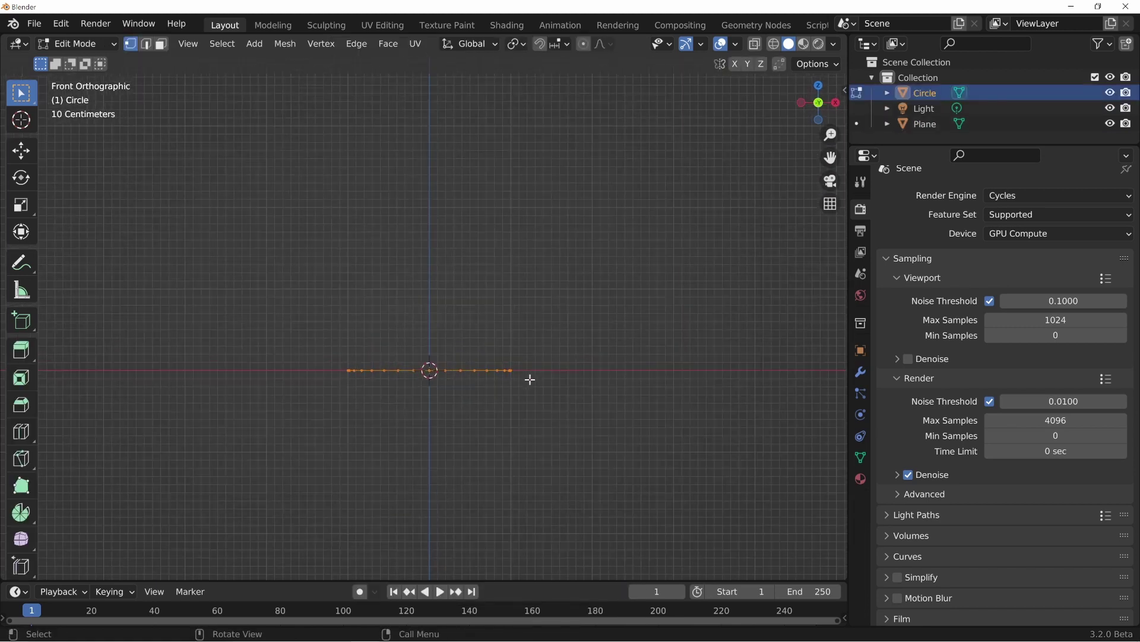
{"action": "middle_click_drag", "start_coordinate": [578, 412], "coordinate": [585, 381], "text": "shift"}
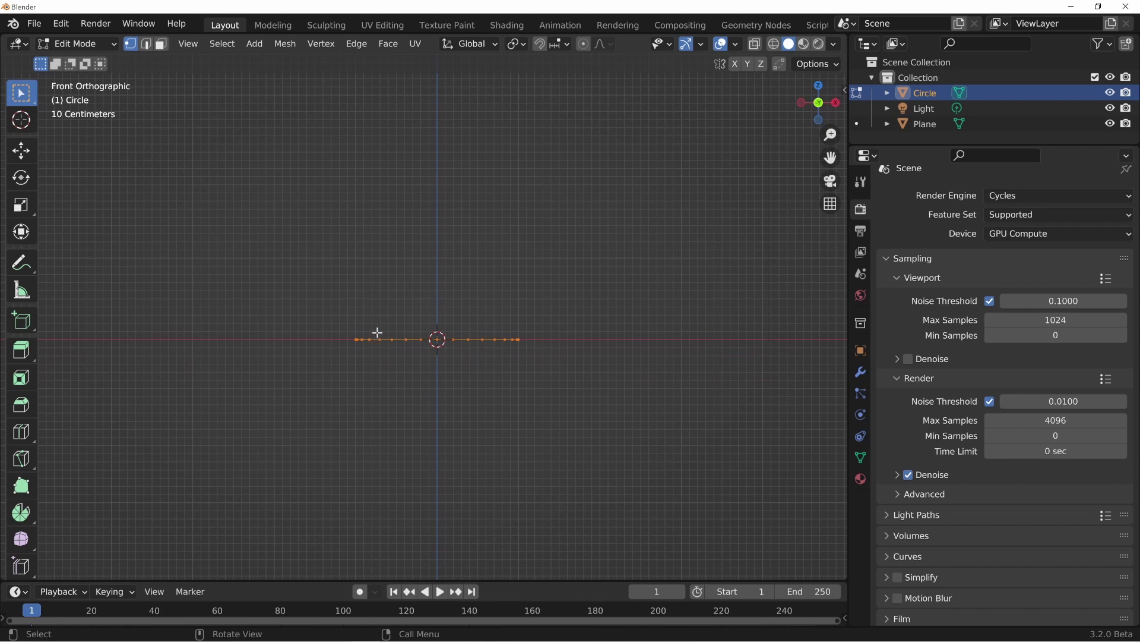
{"action": "middle_click_drag", "start_coordinate": [514, 252], "coordinate": [525, 346], "text": "shift"}
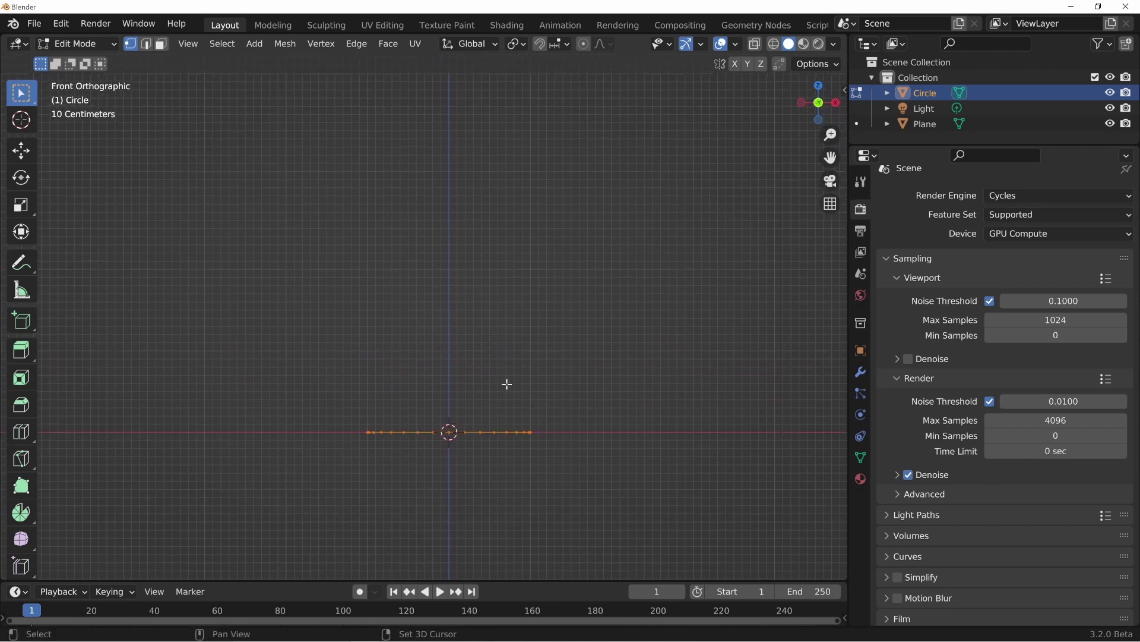
{"action": "middle_click_drag", "start_coordinate": [507, 384], "coordinate": [496, 389], "text": "shift"}
{"action": "key", "text": "e"}
{"action": "key", "text": "z"}
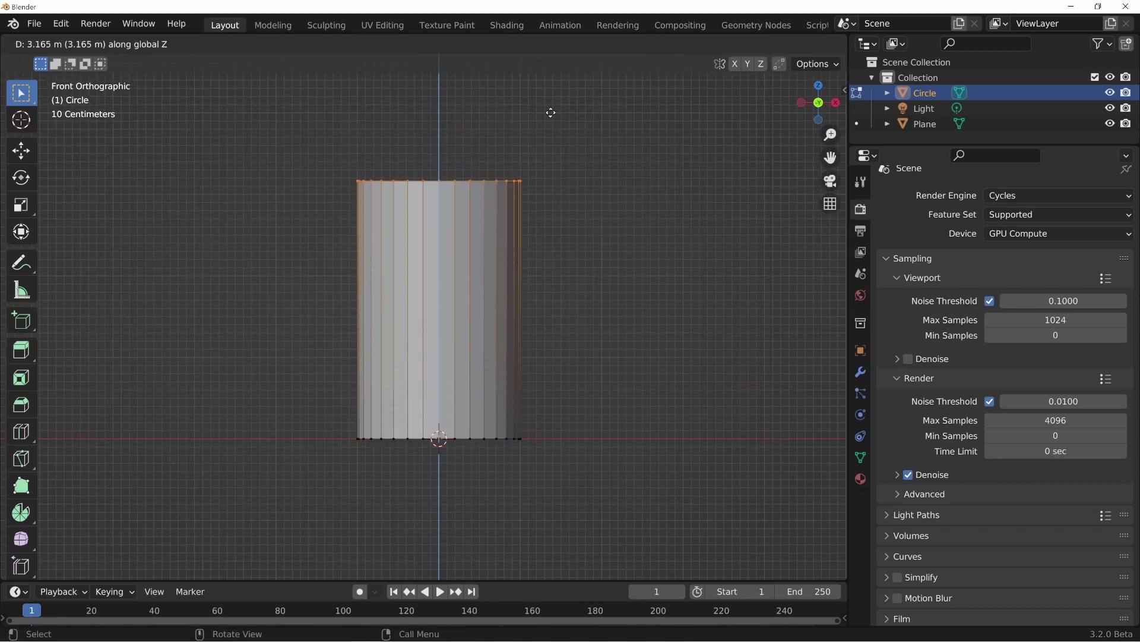
{"action": "left_click", "coordinate": [556, 262]}
Scale the cylinder's upper ring out by about 1.68 to give the cup a flared shape
{"action": "scroll", "coordinate": [556, 262], "scroll_direction": "down", "scroll_amount": 3}
{"action": "key", "text": "s"}
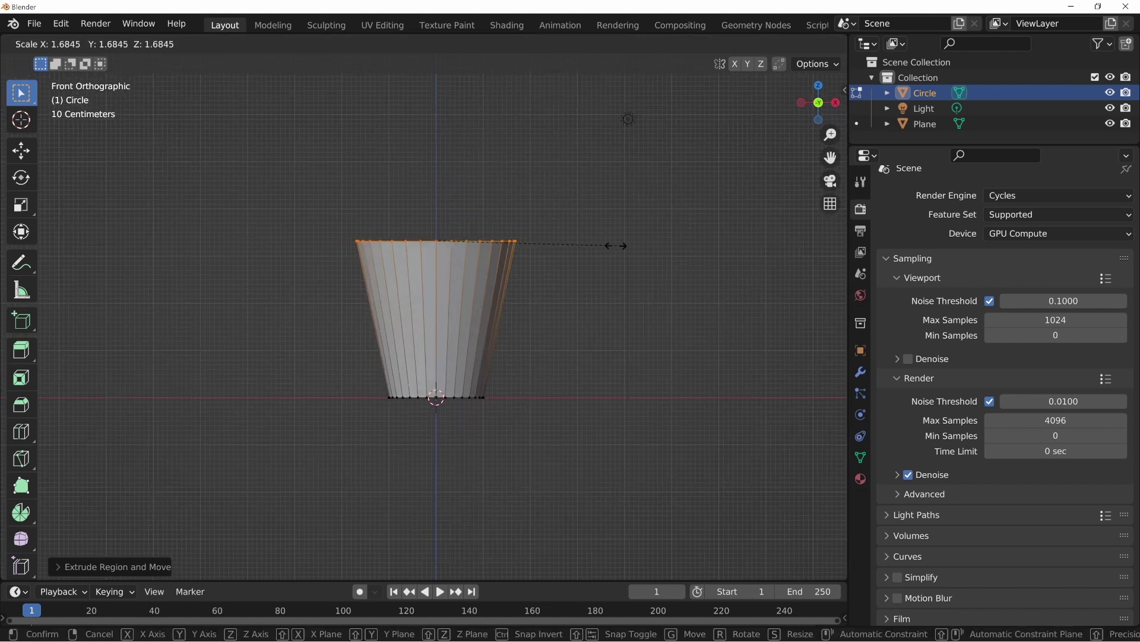
{"action": "left_click", "coordinate": [617, 245]}
Isolate the cup in local view and extrude its bottom edge loop inward, scaling it to about 0.31, to form the base
{"action": "middle_click_drag", "start_coordinate": [584, 345], "coordinate": [557, 281], "text": "shift"}
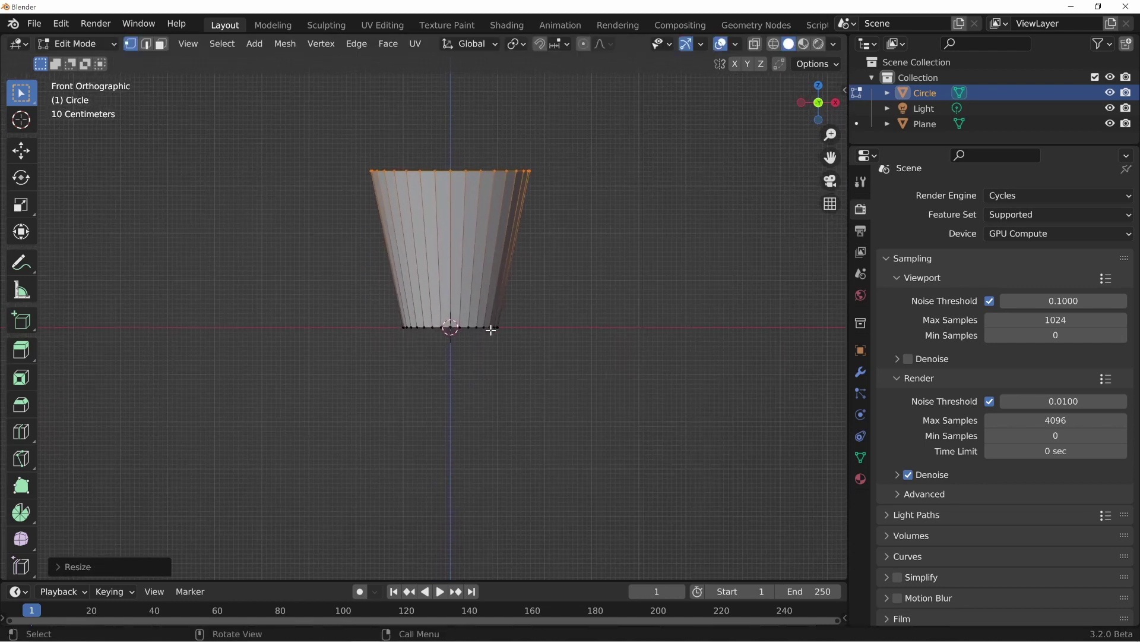
{"action": "left_click", "coordinate": [466, 329], "text": "alt"}
{"action": "middle_click_drag", "start_coordinate": [535, 336], "coordinate": [522, 386]}
{"action": "key", "text": "KP_Divide"}
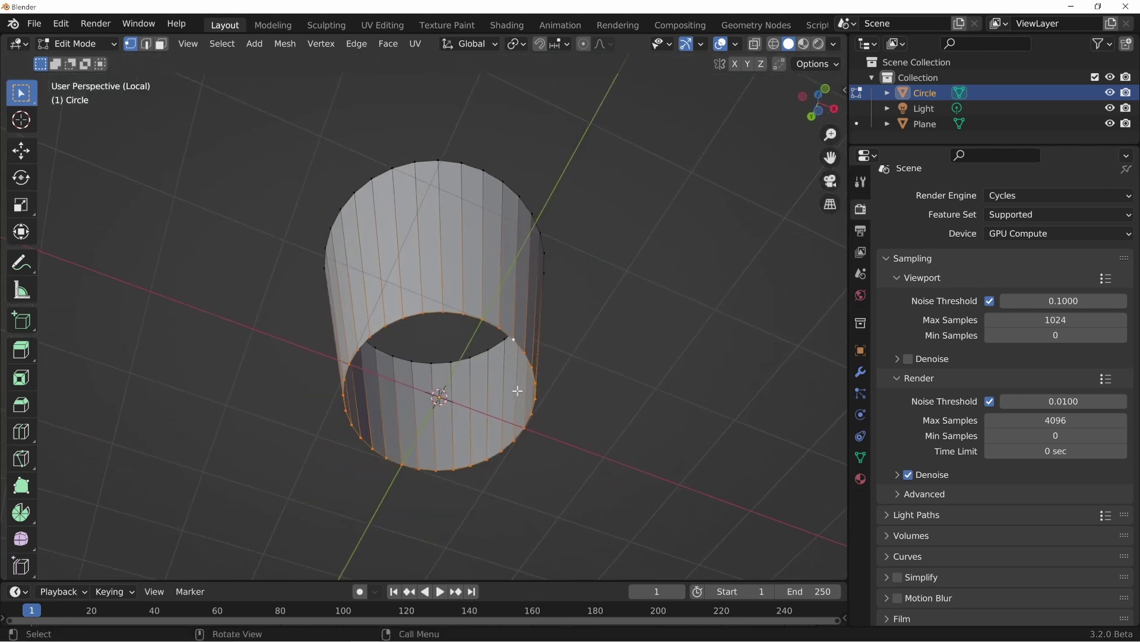
{"action": "scroll", "coordinate": [539, 373], "scroll_direction": "down", "scroll_amount": 2}
{"action": "key", "text": "e"}
{"action": "key", "text": "Escape"}
{"action": "key", "text": "s"}
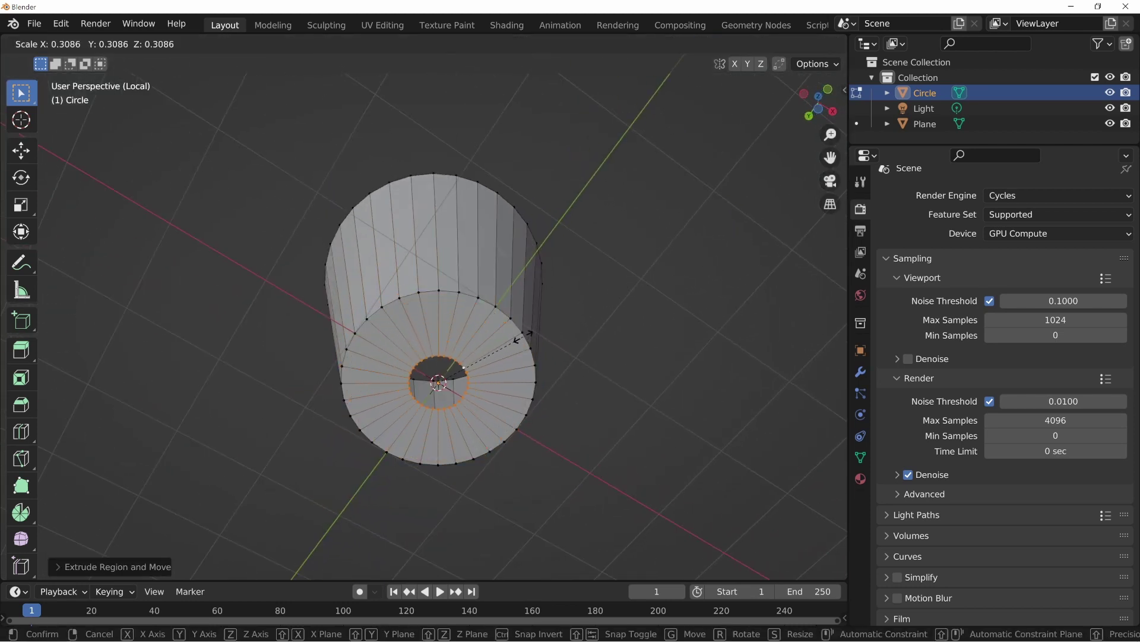
{"action": "left_click", "coordinate": [533, 331]}
Add a loop cut around the cup wall and slide it down close to the base
{"action": "middle_click_drag", "start_coordinate": [528, 403], "coordinate": [474, 257]}
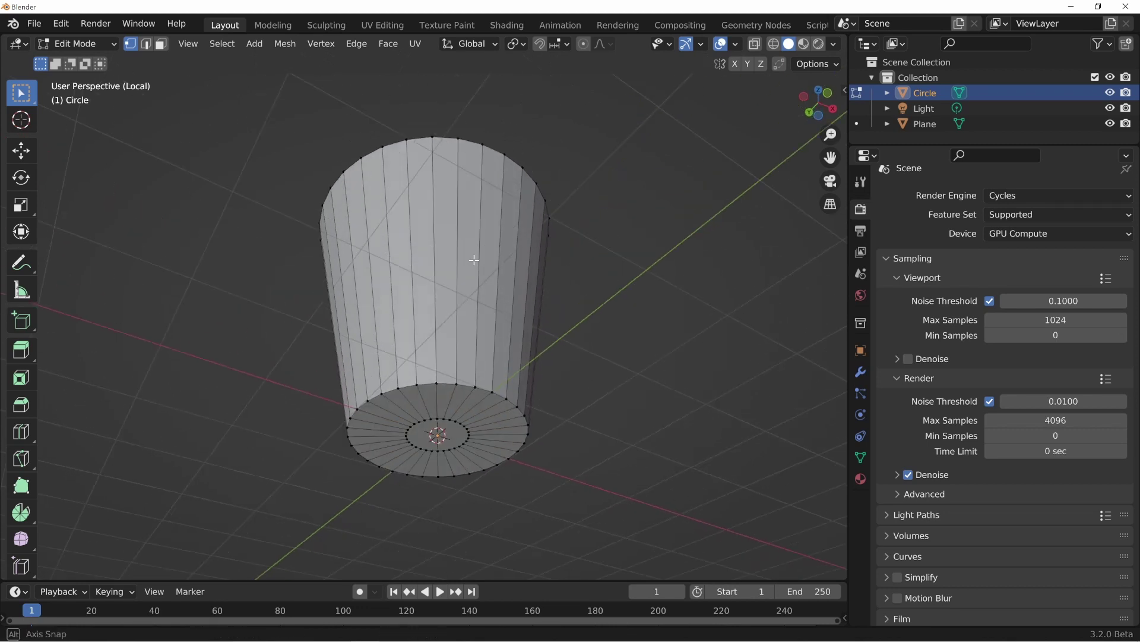
{"action": "key", "text": "ctrl+r"}
{"action": "left_click", "coordinate": [483, 314]}
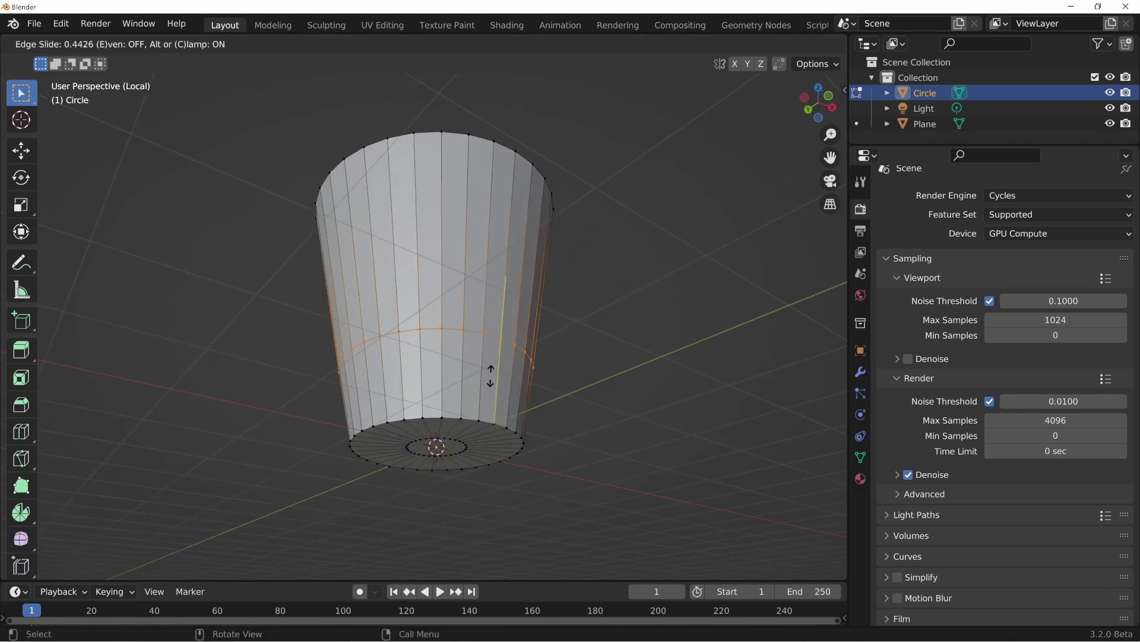
{"action": "left_click", "coordinate": [481, 442]}
Add another loop cut around the cup wall just below the rim and return to Object Mode
{"action": "middle_click_drag", "start_coordinate": [502, 387], "coordinate": [481, 328]}
{"action": "key", "text": "g"}
{"action": "key", "text": "g"}
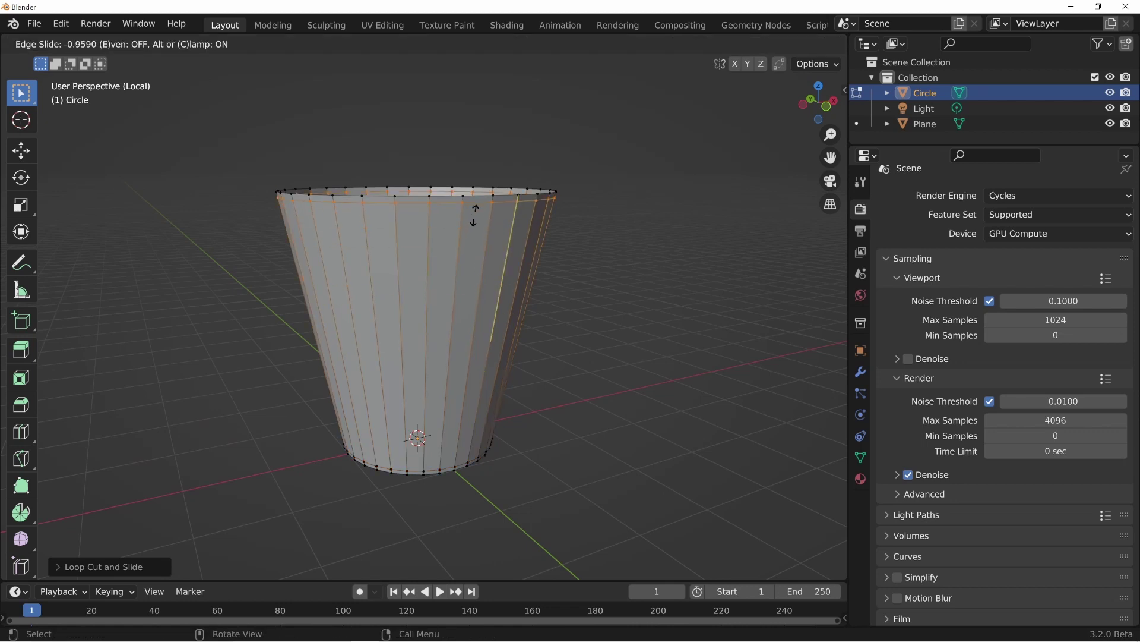
{"action": "left_click", "coordinate": [474, 215]}
{"action": "middle_click_drag", "start_coordinate": [505, 418], "coordinate": [525, 335], "text": "shift"}
{"action": "middle_click_drag", "start_coordinate": [524, 276], "coordinate": [382, 258], "text": "shift"}
{"action": "key", "text": "Tab"}
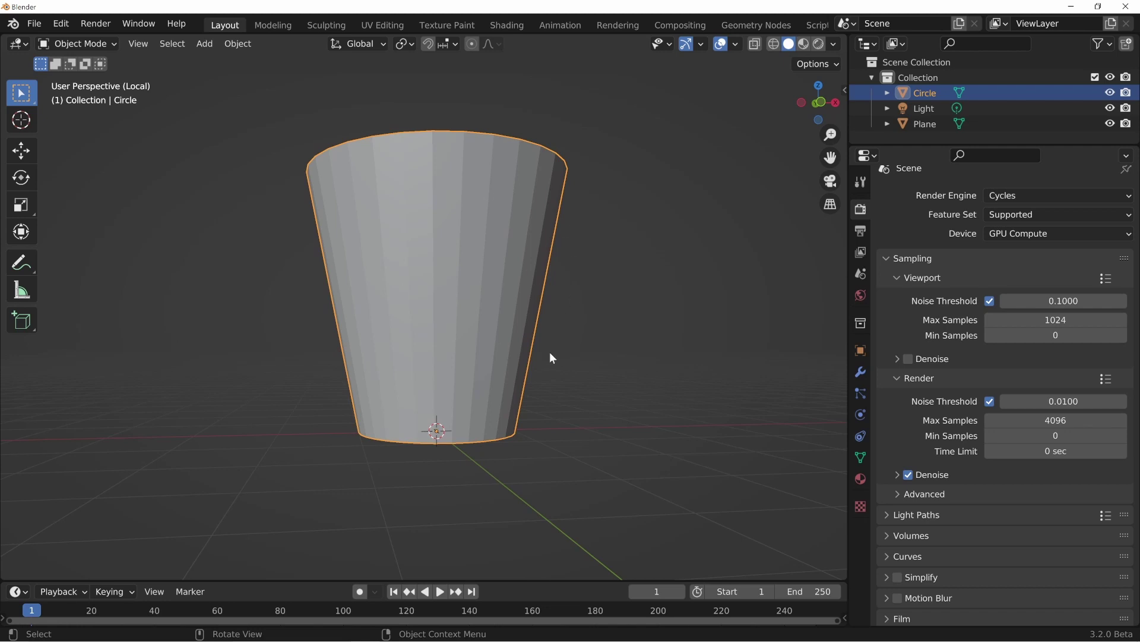
Add six evenly spaced loop cuts around the cup wall between the rim and base loops
{"action": "middle_click_drag", "start_coordinate": [550, 358], "coordinate": [408, 329]}
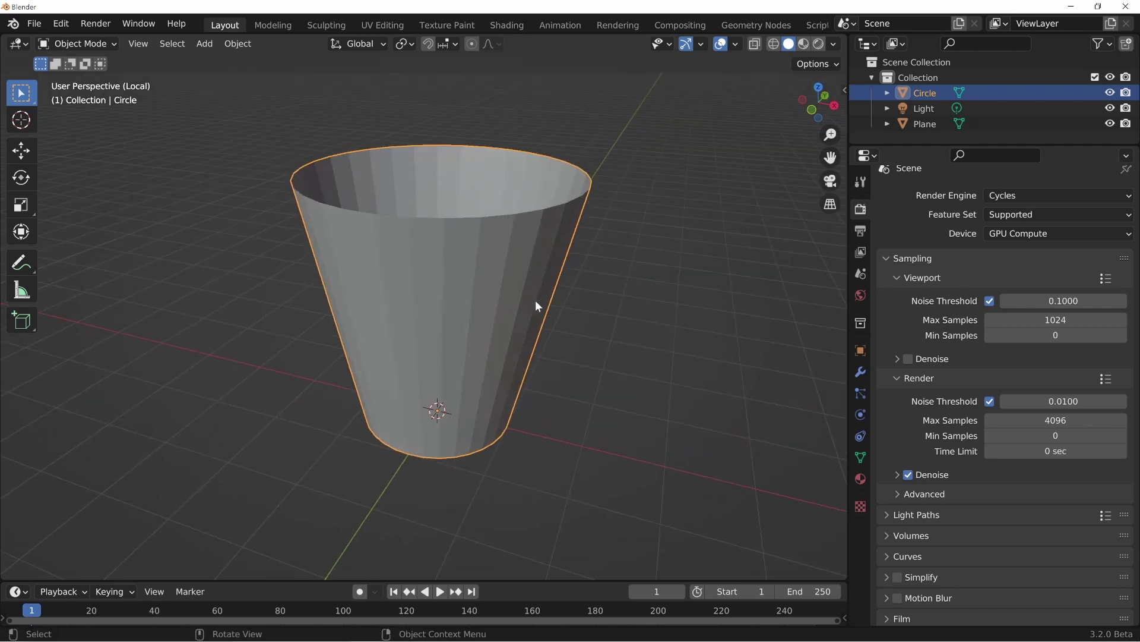
{"action": "middle_click_drag", "start_coordinate": [536, 302], "coordinate": [421, 348]}
{"action": "middle_click_drag", "start_coordinate": [513, 386], "coordinate": [443, 410]}
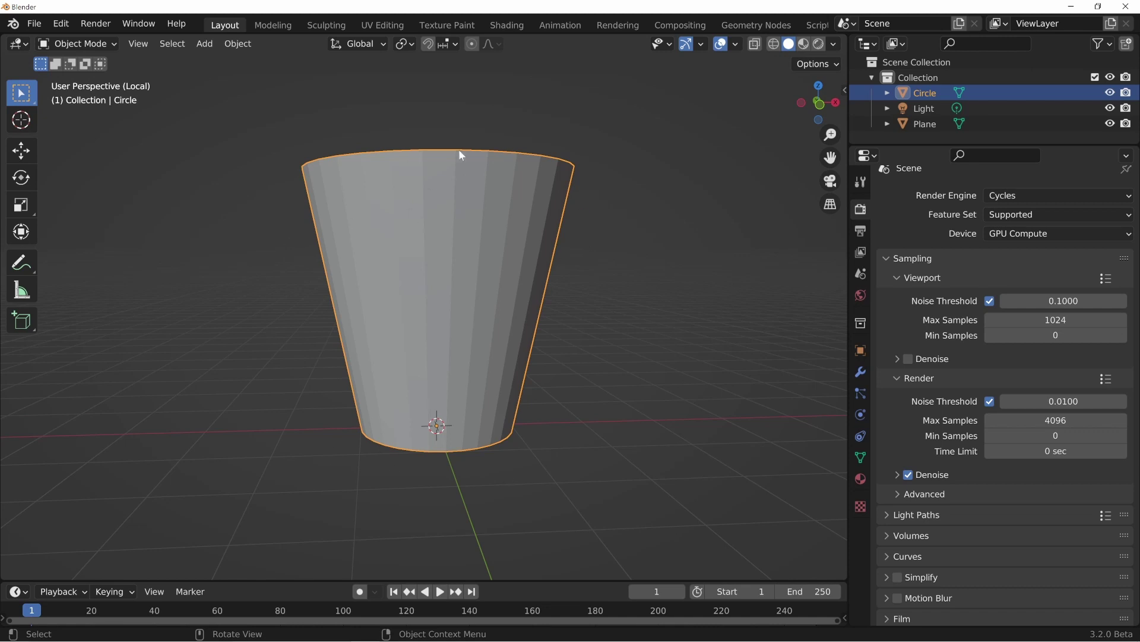
{"action": "middle_click_drag", "start_coordinate": [461, 155], "coordinate": [487, 326]}
{"action": "key", "text": "Tab"}
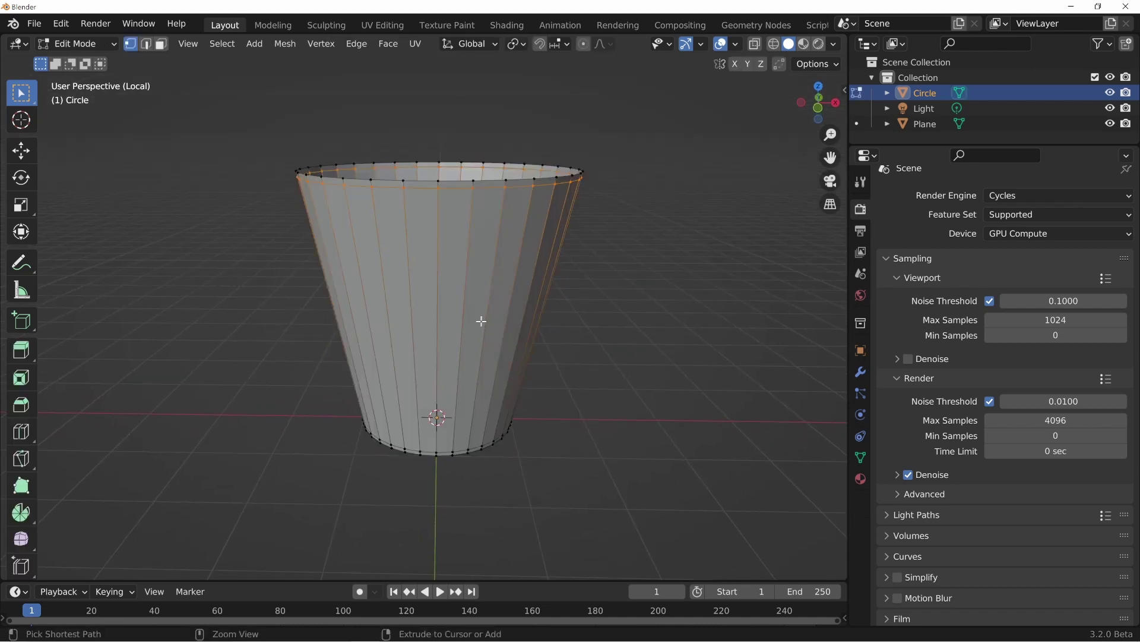
{"action": "key", "text": "ctrl+r"}
{"action": "scroll", "coordinate": [481, 320], "scroll_direction": "up", "scroll_amount": 3}
{"action": "scroll", "coordinate": [483, 321], "scroll_direction": "up", "scroll_amount": 2}
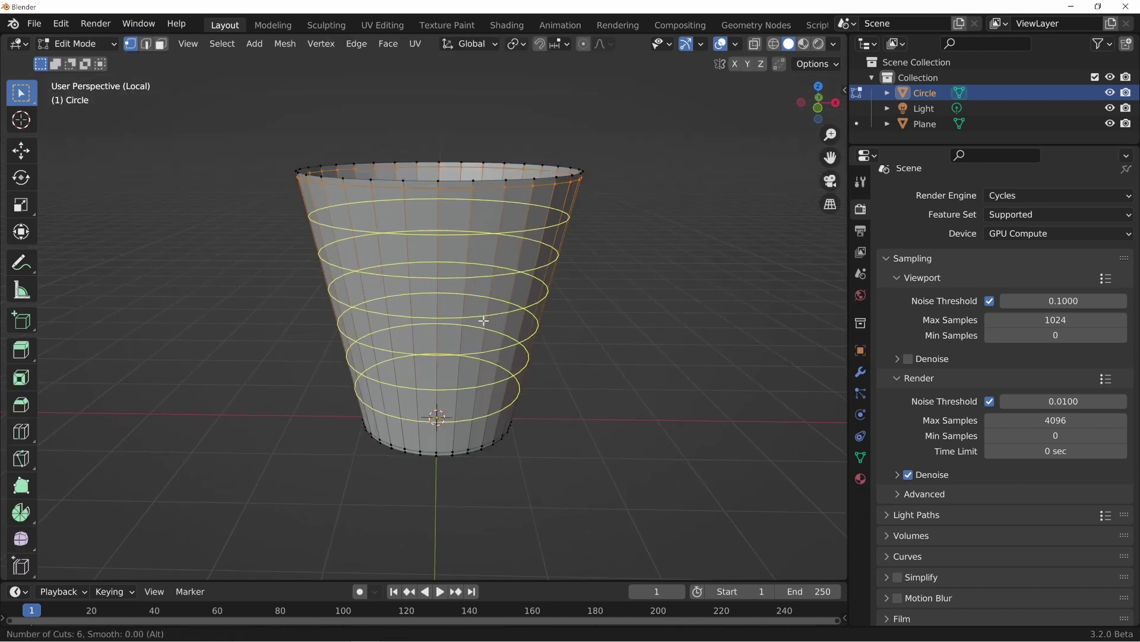
{"action": "left_click", "coordinate": [483, 320]}
{"action": "right_click", "coordinate": [483, 321]}
Select only the six horizontal edge loops and bevel them by about 0.07 m into narrow bands
{"action": "middle_click_drag", "start_coordinate": [536, 378], "coordinate": [561, 353]}
{"action": "key", "text": "2"}
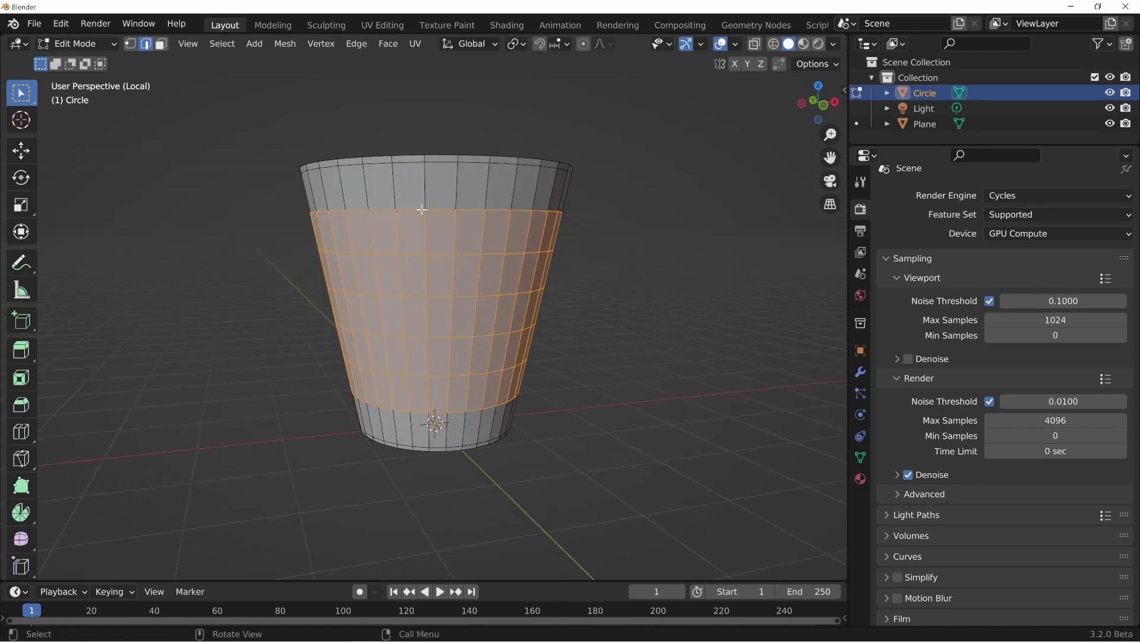
{"action": "left_click", "coordinate": [419, 209], "text": "alt"}
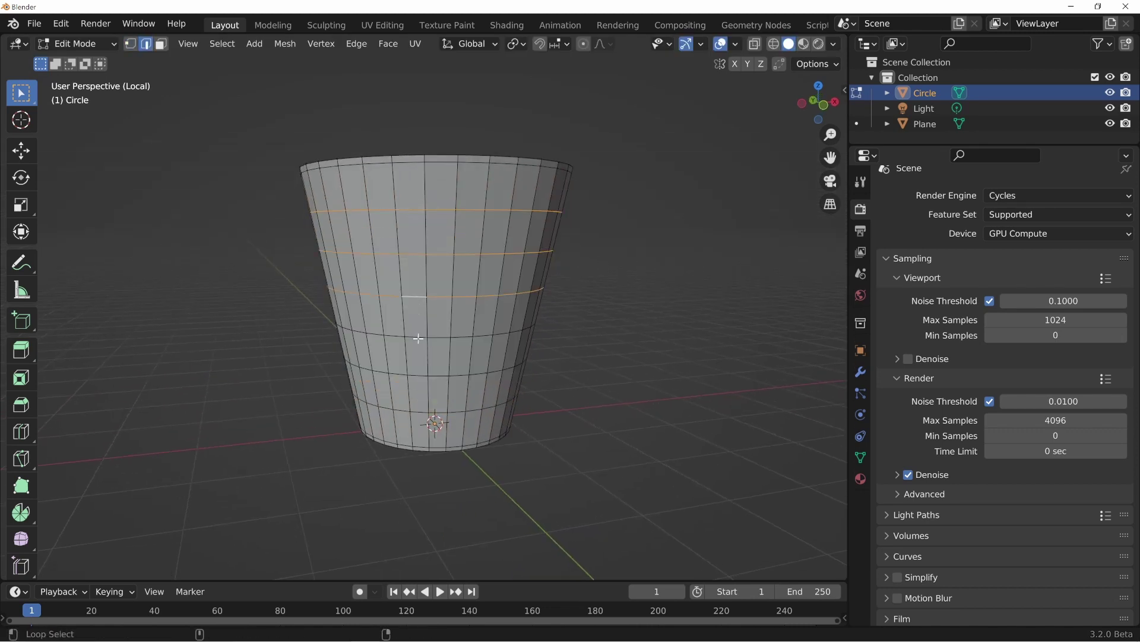
{"action": "middle_click_drag", "start_coordinate": [422, 411], "coordinate": [535, 338]}
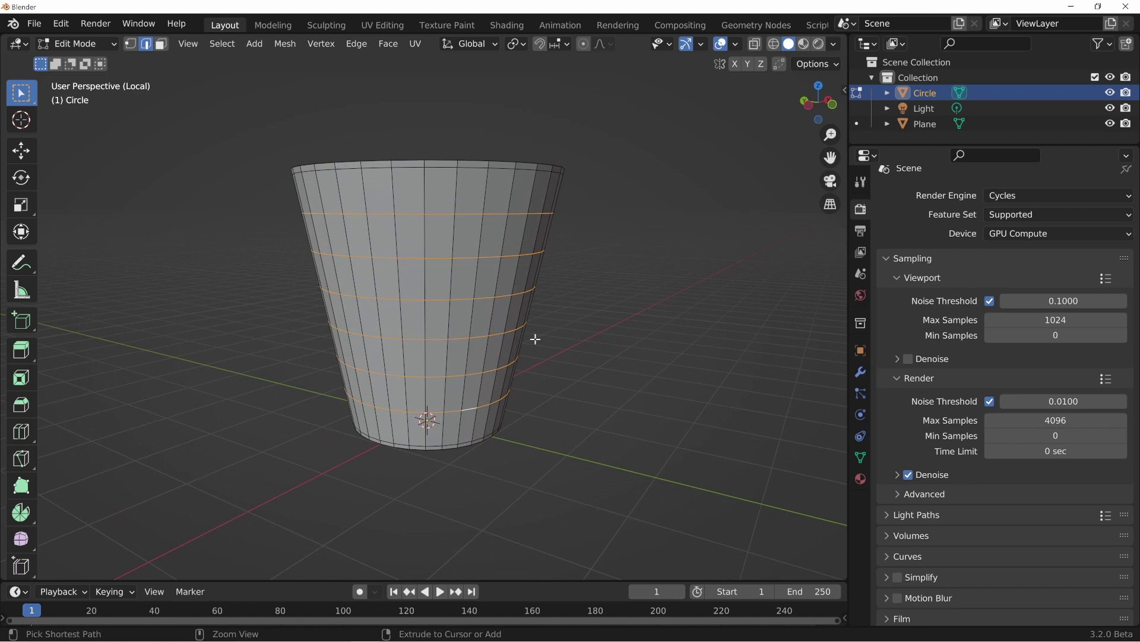
{"action": "key", "text": "ctrl+b"}
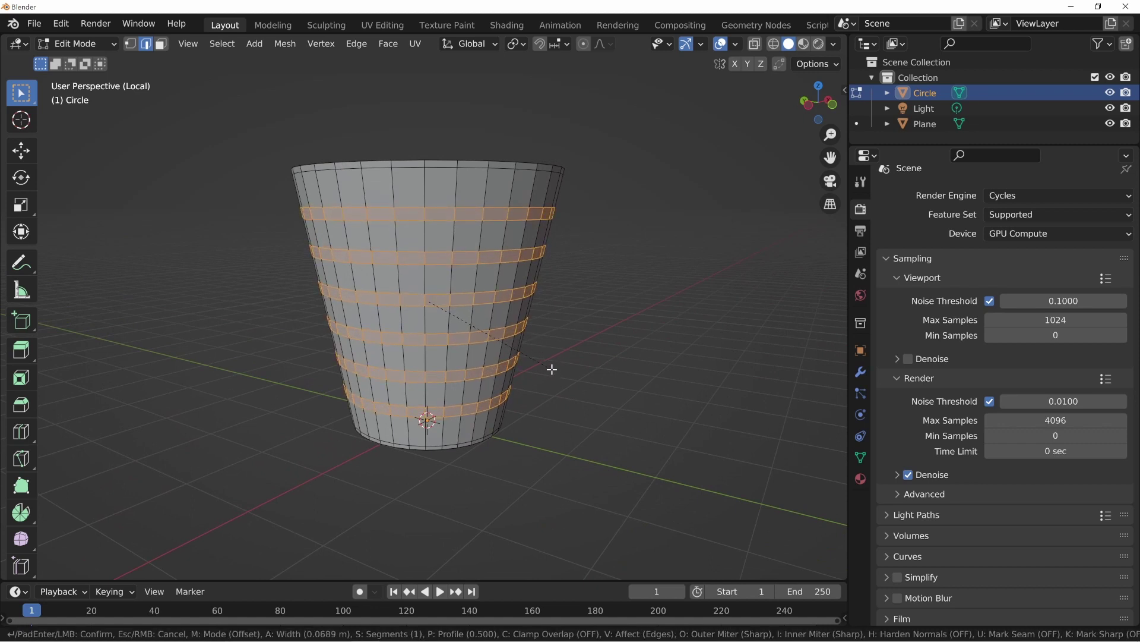
{"action": "left_click", "coordinate": [550, 372]}
Extrude the six bands outward to form raised rings around the cup, and return to Object Mode
{"action": "middle_click_drag", "start_coordinate": [550, 372], "coordinate": [536, 340]}
{"action": "key", "text": "e"}
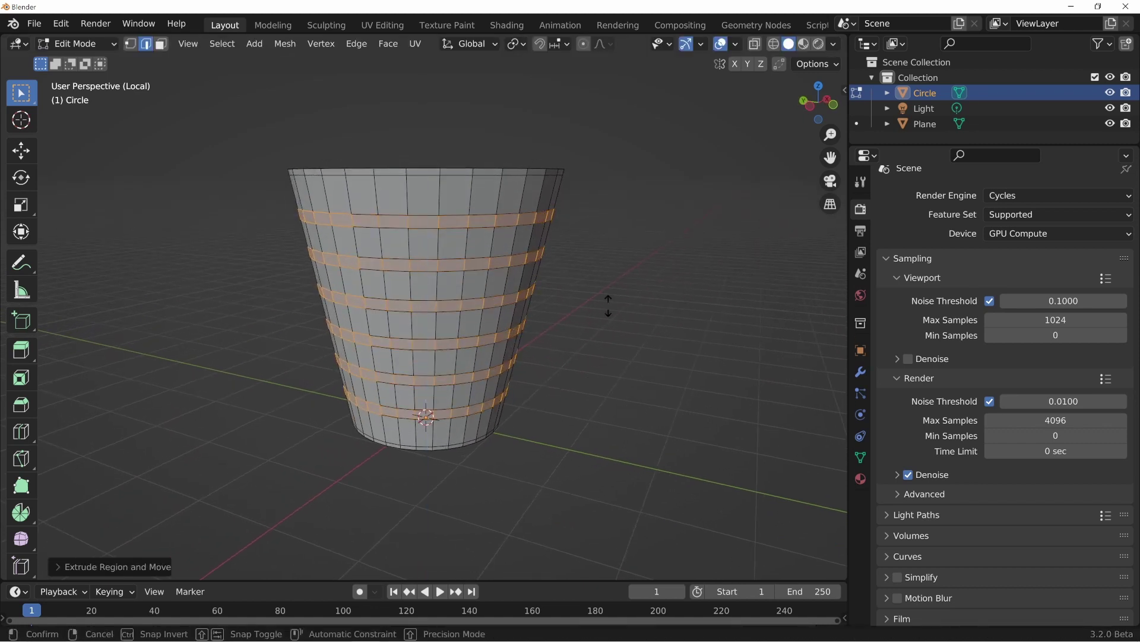
{"action": "left_click", "coordinate": [577, 343]}
{"action": "key", "text": "Tab"}
Add a Solidify modifier to the cup and set its thickness to -0.172 m
{"action": "middle_click_drag", "start_coordinate": [644, 316], "coordinate": [874, 330]}
{"action": "left_click", "coordinate": [861, 372]}
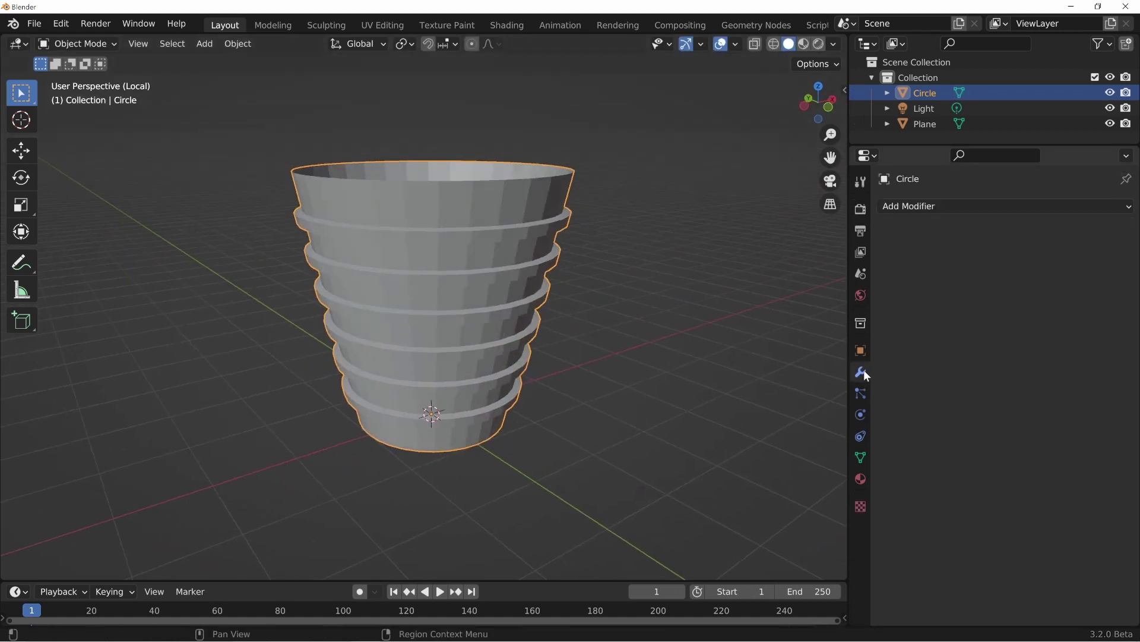
{"action": "left_click", "coordinate": [951, 208]}
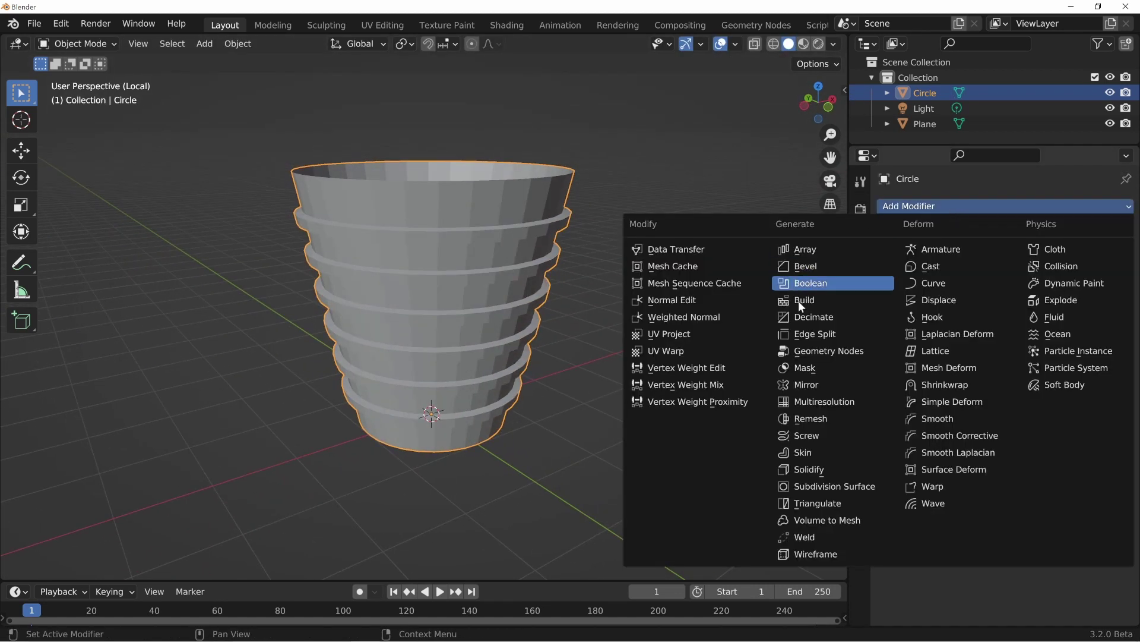
{"action": "left_click", "coordinate": [825, 468]}
{"action": "middle_click_drag", "start_coordinate": [683, 386], "coordinate": [443, 175]}
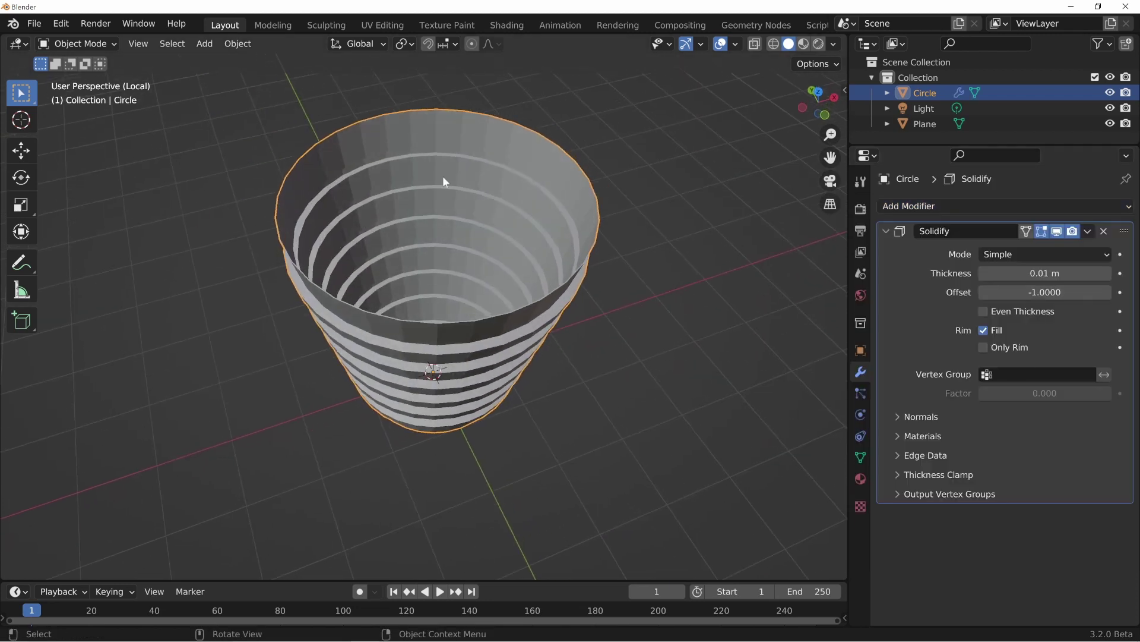
{"action": "left_click_drag", "start_coordinate": [1045, 272], "coordinate": [967, 273]}
Shade the cup smooth and add a Subdivision modifier at level 2
{"action": "right_click", "coordinate": [529, 296]}
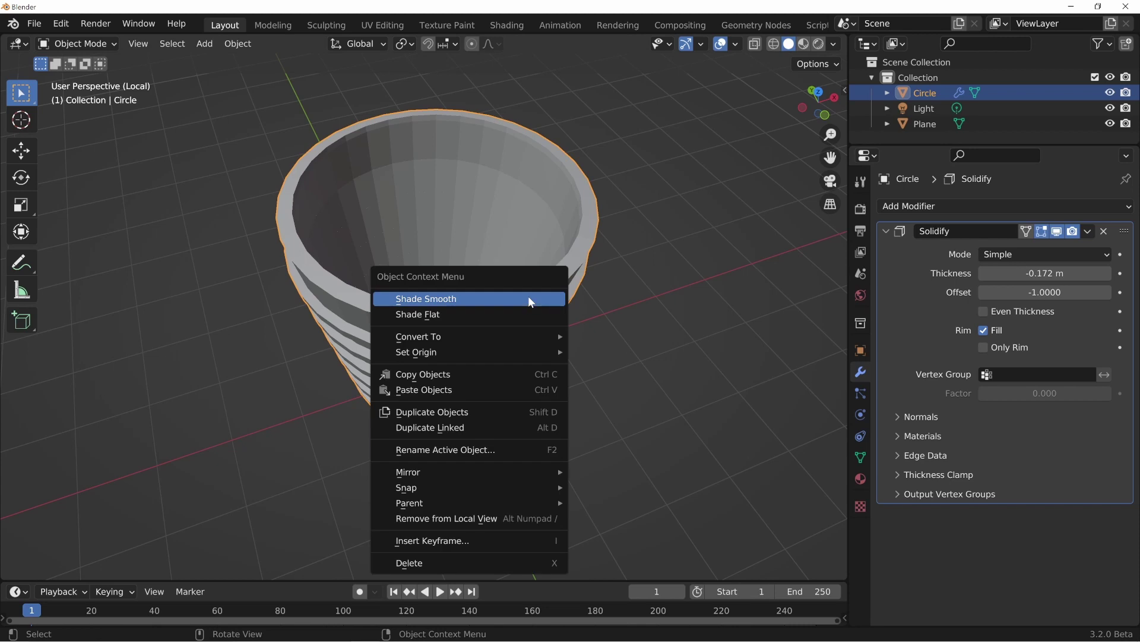
{"action": "left_click", "coordinate": [529, 296]}
{"action": "middle_click_drag", "start_coordinate": [646, 362], "coordinate": [369, 175]}
{"action": "key", "text": "ctrl+2"}
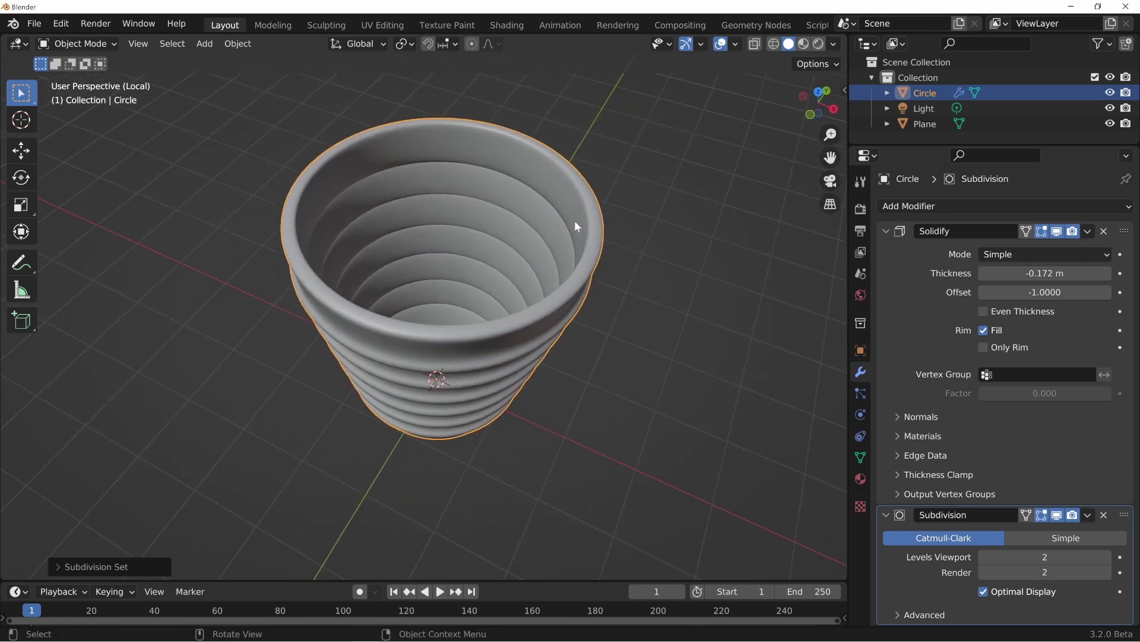
Check the smoothed cup from several angles and exit local view to show the full scene
{"action": "middle_click_drag", "start_coordinate": [560, 300], "coordinate": [432, 243]}
{"action": "middle_click_drag", "start_coordinate": [523, 206], "coordinate": [382, 212]}
{"action": "middle_click_drag", "start_coordinate": [575, 208], "coordinate": [421, 293]}
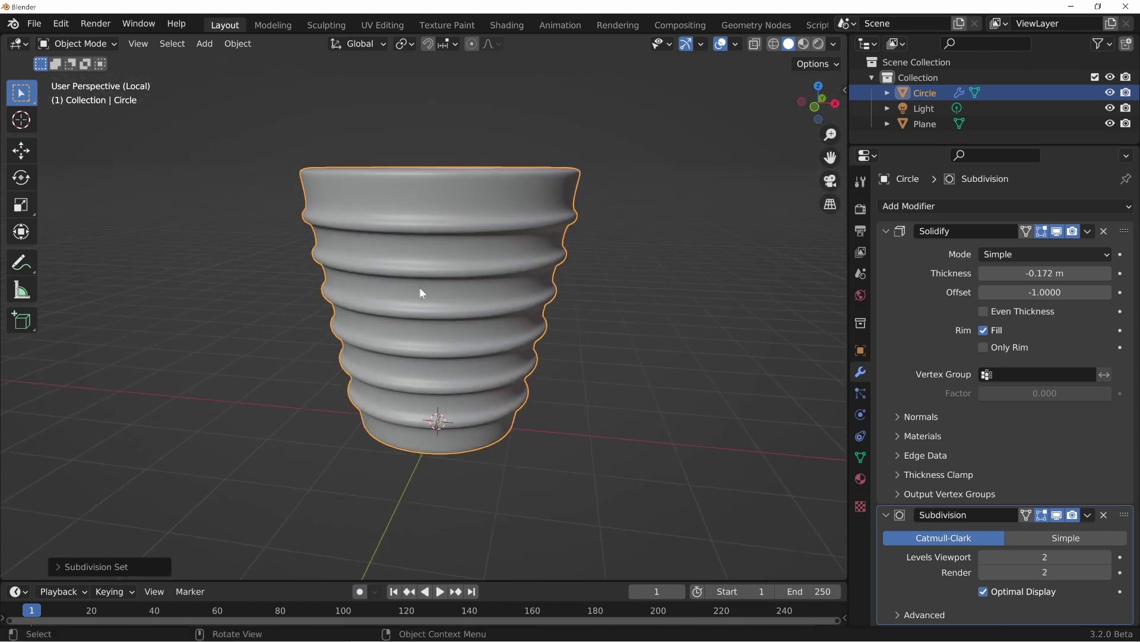
{"action": "middle_click_drag", "start_coordinate": [506, 241], "coordinate": [507, 280]}
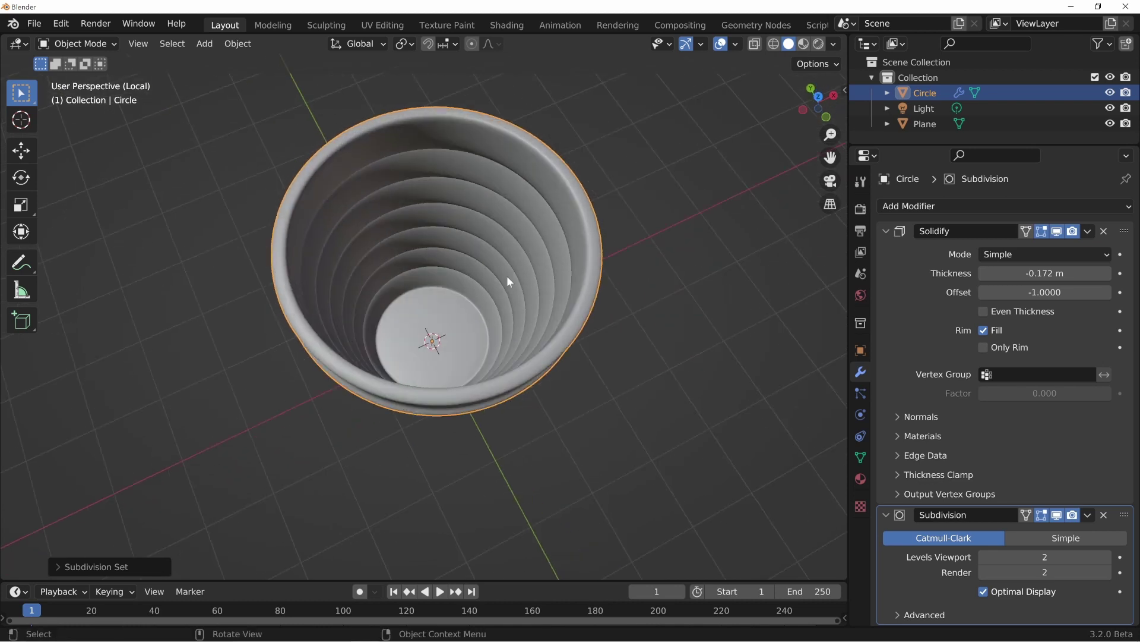
{"action": "middle_click_drag", "start_coordinate": [547, 409], "coordinate": [474, 256]}
{"action": "key", "text": "KP_Divide"}
In the front view, raise the cup about 1.9 m off the ground beside the origin and tilt it about 34°
{"action": "middle_click_drag", "start_coordinate": [472, 334], "coordinate": [540, 376]}
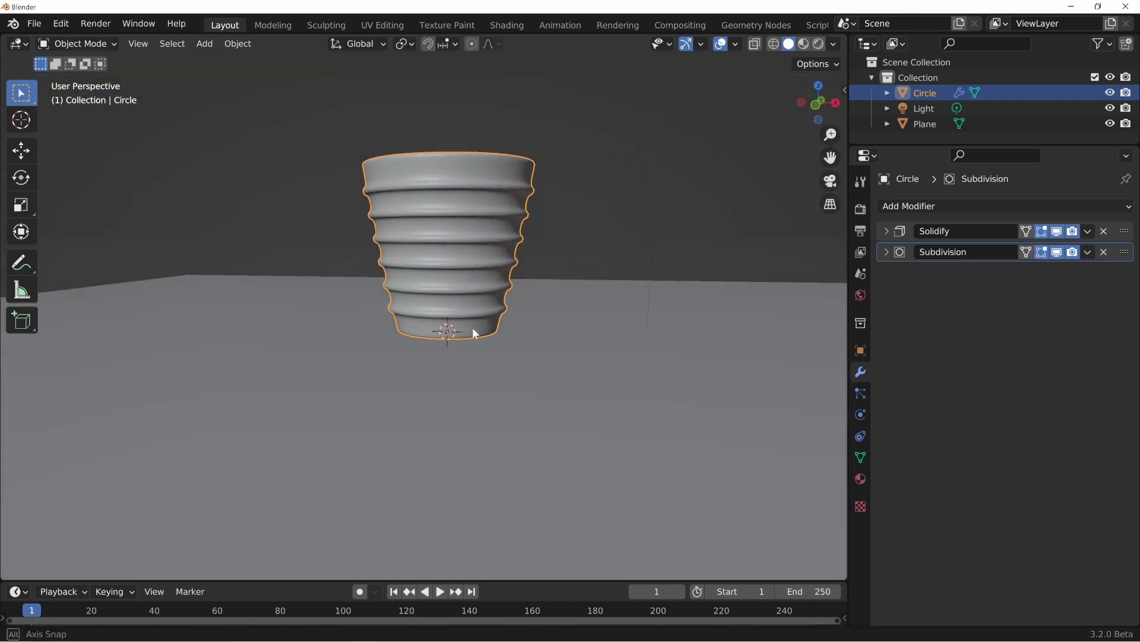
{"action": "key", "text": "KP_1"}
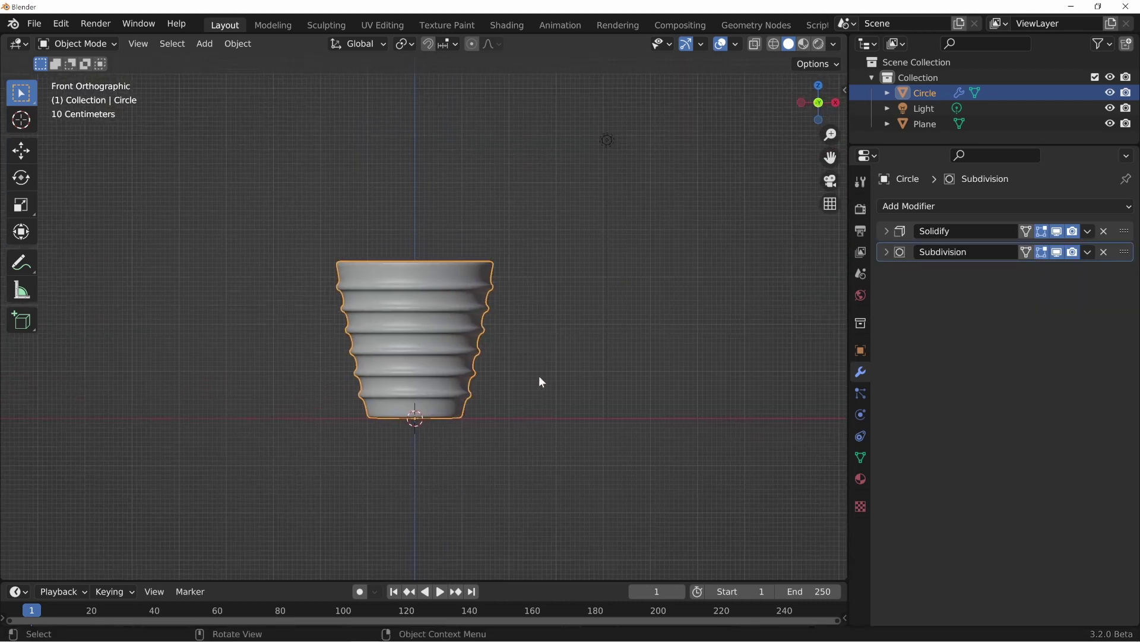
{"action": "key", "text": "r"}
{"action": "left_click", "coordinate": [480, 344]}
{"action": "key", "text": "g"}
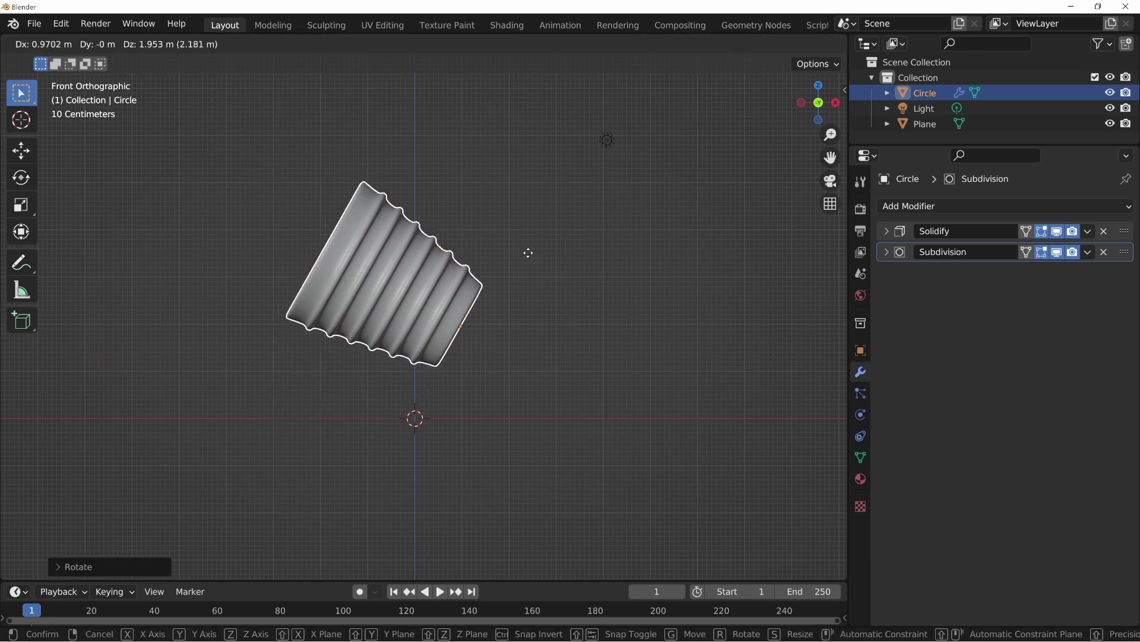
{"action": "left_click", "coordinate": [550, 250]}
{"action": "key", "text": "r"}
{"action": "left_click", "coordinate": [559, 228]}
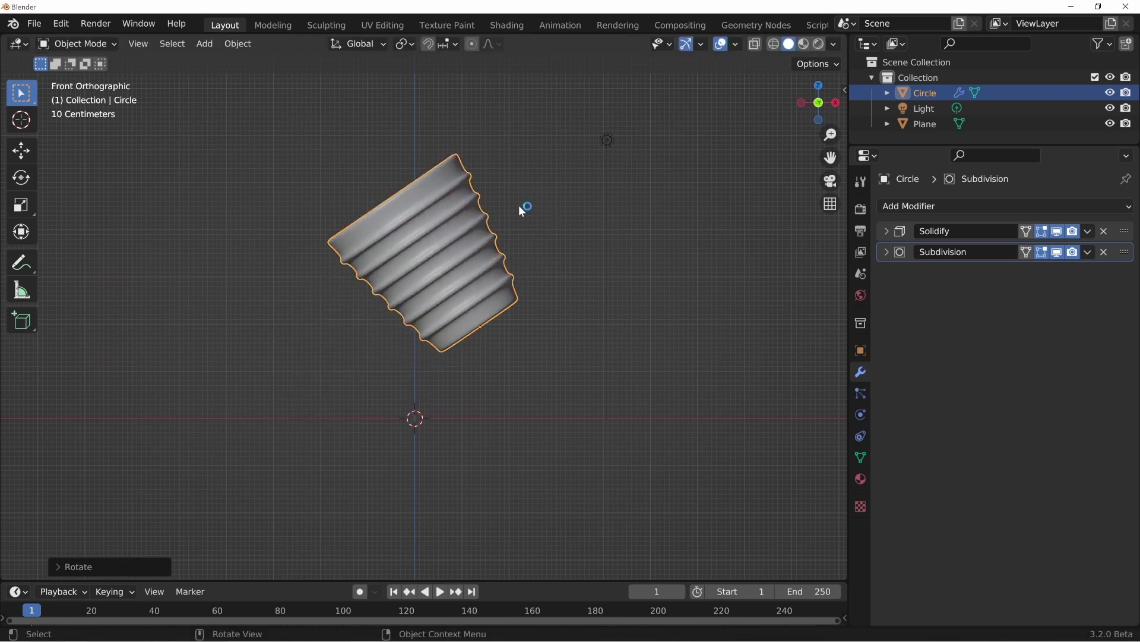
{"action": "key", "text": "g"}
{"action": "key", "text": "Escape"}
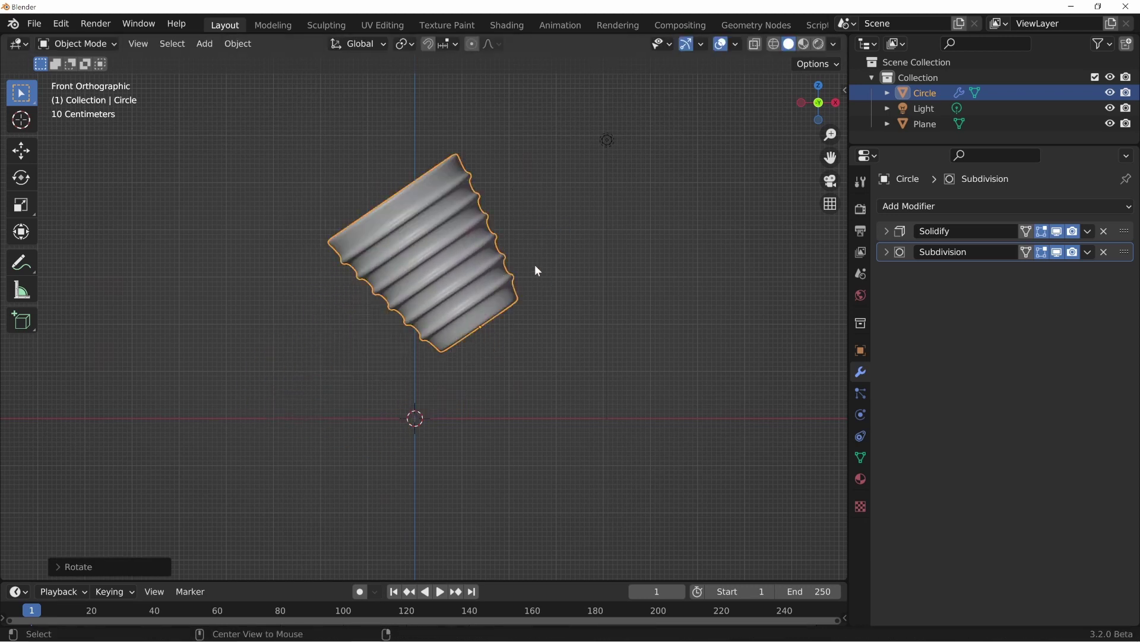
Clear the cup's rotation and stretch its whole mesh along Z by about 1.38
{"action": "key", "text": "alt+r"}
{"action": "key", "text": "Tab"}
{"action": "key", "text": "a"}
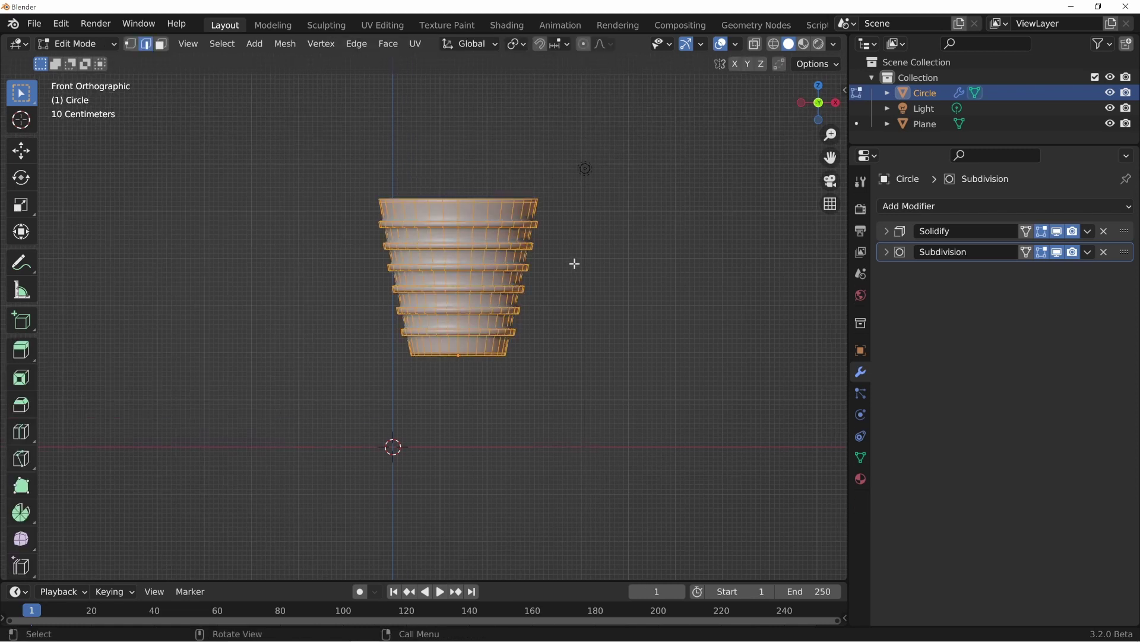
{"action": "key", "text": "s"}
{"action": "key", "text": "z"}
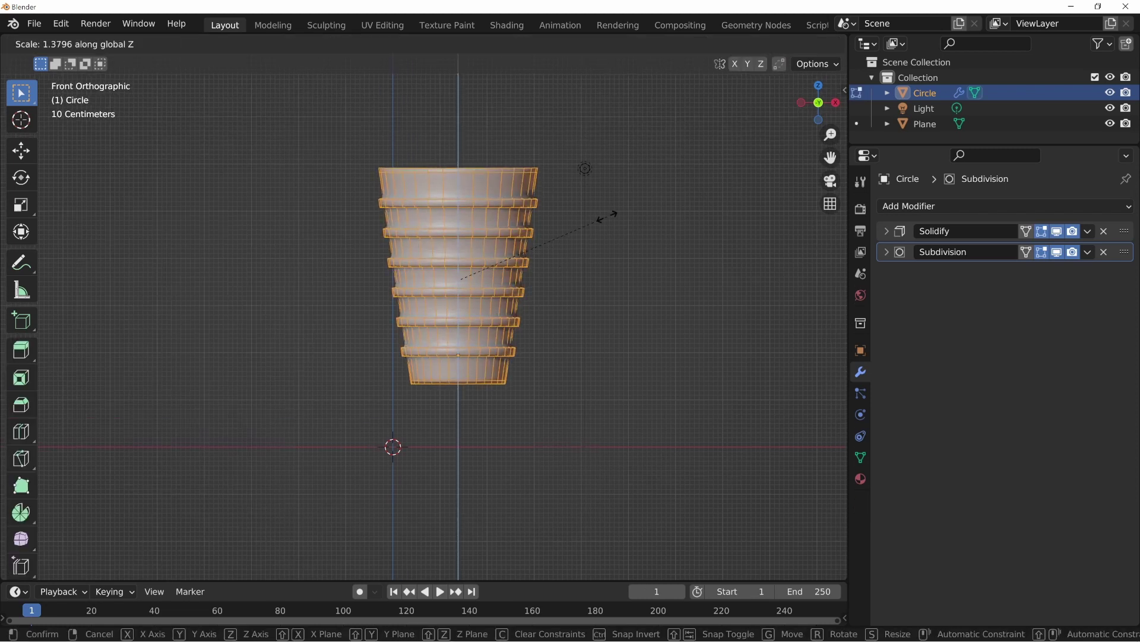
{"action": "left_click", "coordinate": [608, 219]}
{"action": "key", "text": "Tab"}
{"action": "middle_click_drag", "start_coordinate": [531, 330], "coordinate": [519, 334]}
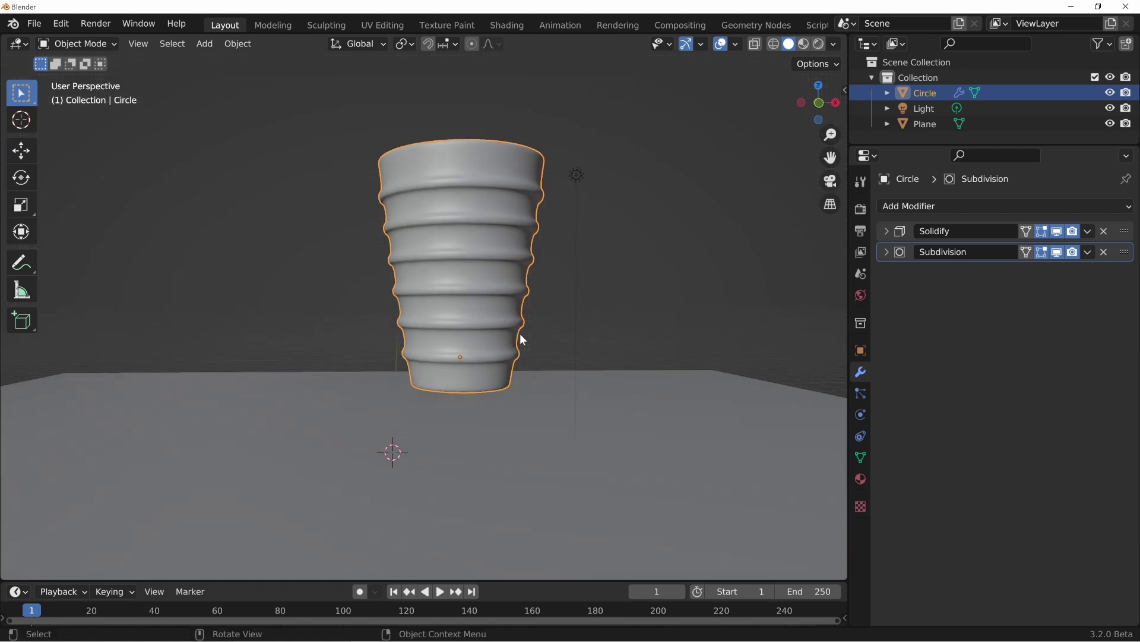
In the front view, tip the cup toward negative X and lower it until its base nearly touches the ground beside the origin
{"action": "key", "text": "KP_1"}
{"action": "key", "text": "r"}
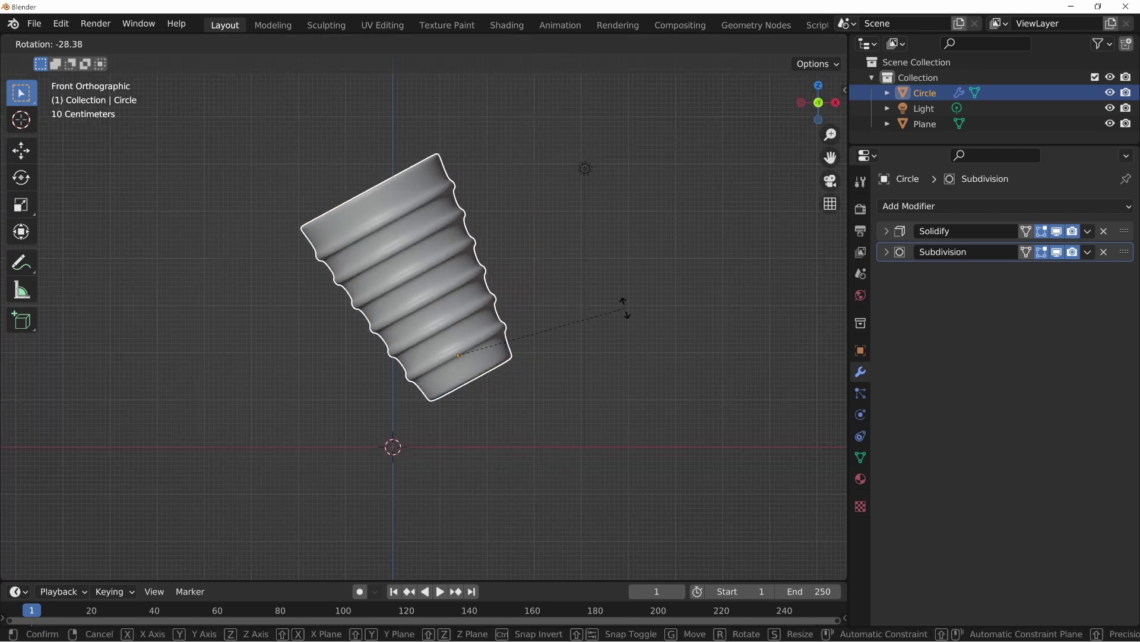
{"action": "left_click", "coordinate": [606, 262]}
{"action": "key", "text": "g"}
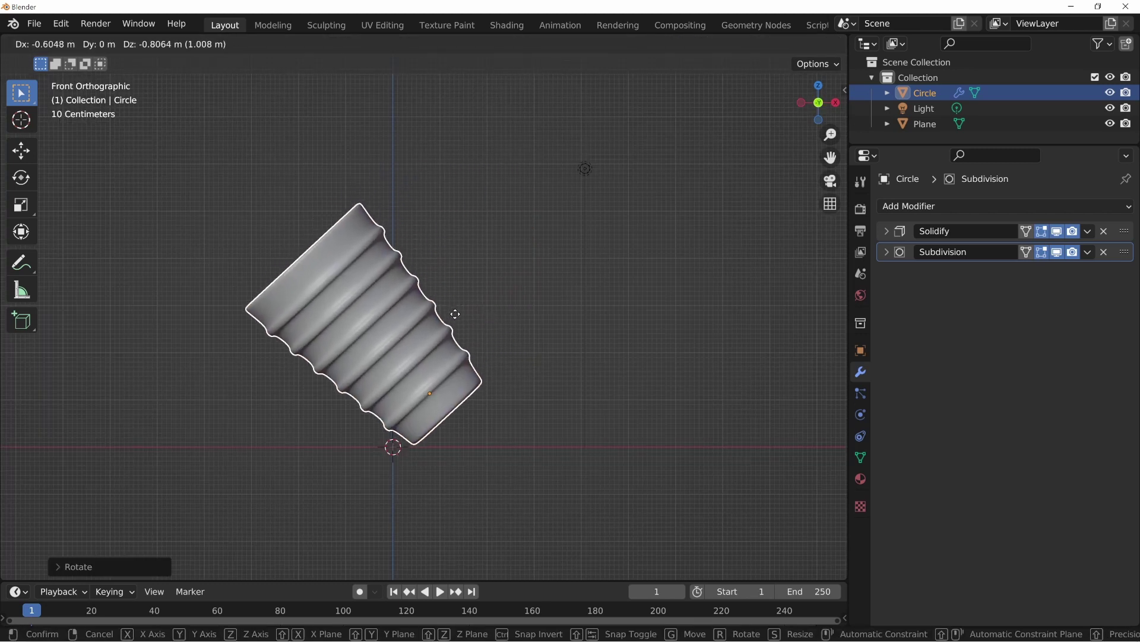
{"action": "left_click", "coordinate": [461, 309]}
{"action": "middle_click_drag", "start_coordinate": [461, 308], "coordinate": [424, 321]}
{"action": "left_click", "coordinate": [411, 355]}
{"action": "scroll", "coordinate": [437, 377], "scroll_direction": "up", "scroll_amount": 3}
Give the cup a new Principled BSDF material with Transmission at 1.000
{"action": "left_click", "coordinate": [861, 480]}
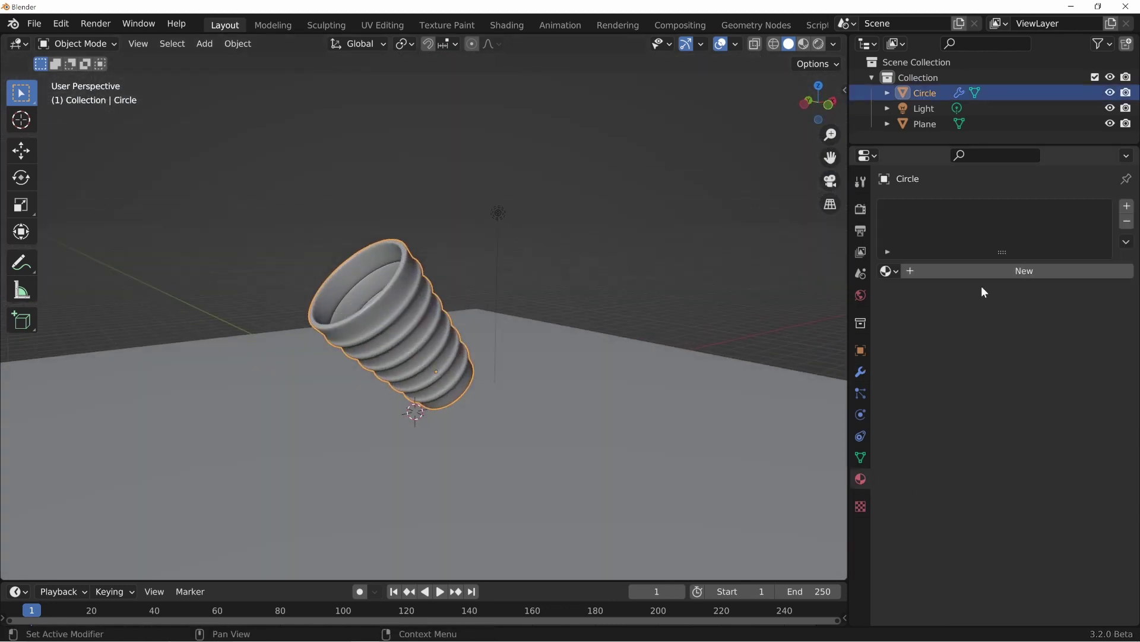
{"action": "left_click", "coordinate": [906, 272]}
{"action": "scroll", "coordinate": [1010, 416], "scroll_direction": "down", "scroll_amount": 10}
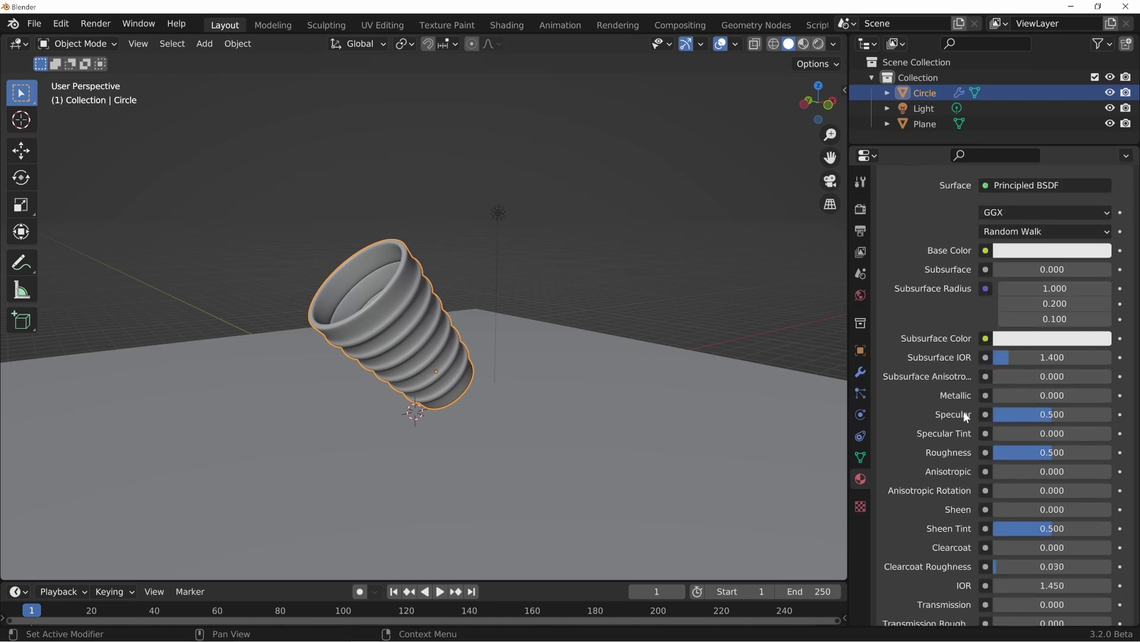
{"action": "scroll", "coordinate": [966, 407], "scroll_direction": "down", "scroll_amount": 4}
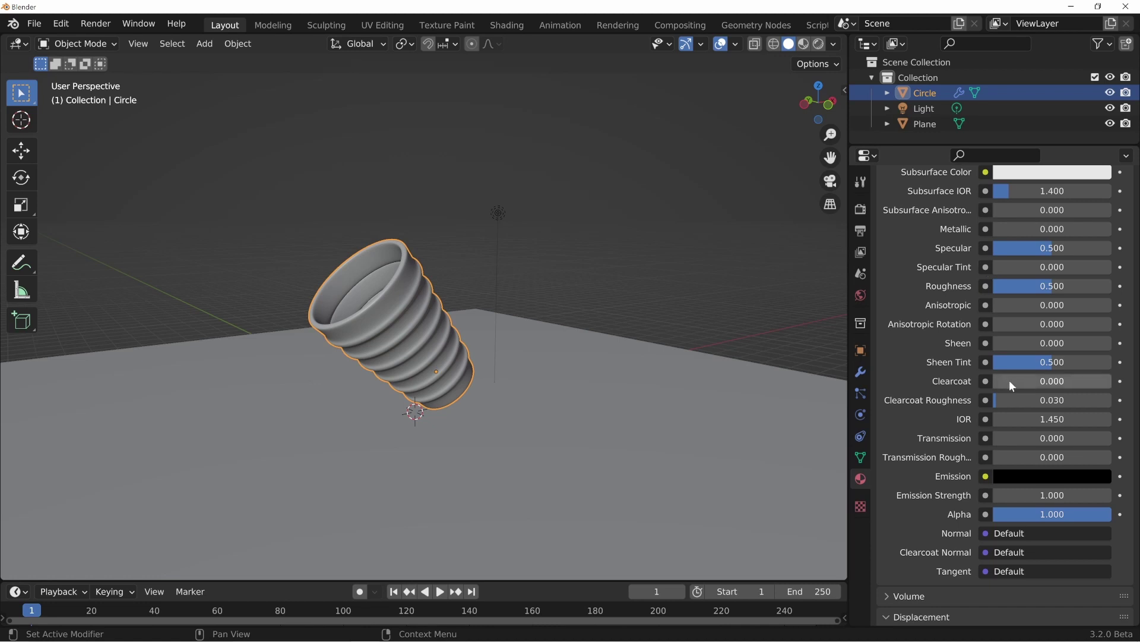
{"action": "scroll", "coordinate": [970, 404], "scroll_direction": "up", "scroll_amount": 4}
{"action": "scroll", "coordinate": [959, 400], "scroll_direction": "down", "scroll_amount": 3}
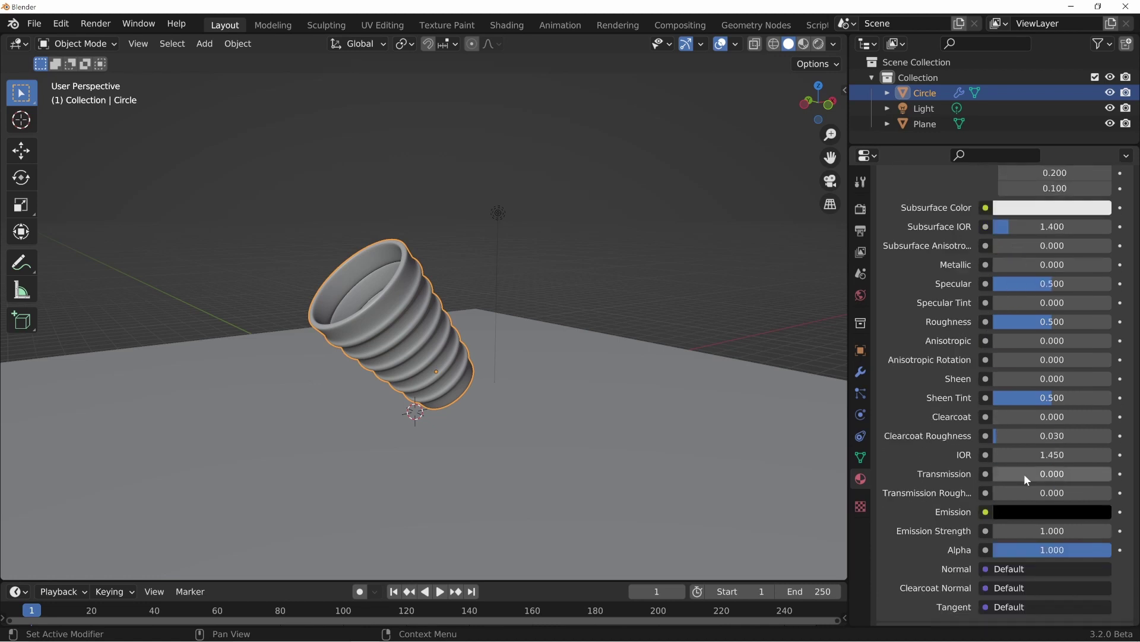
{"action": "left_click_drag", "start_coordinate": [1026, 475], "coordinate": [1122, 491]}
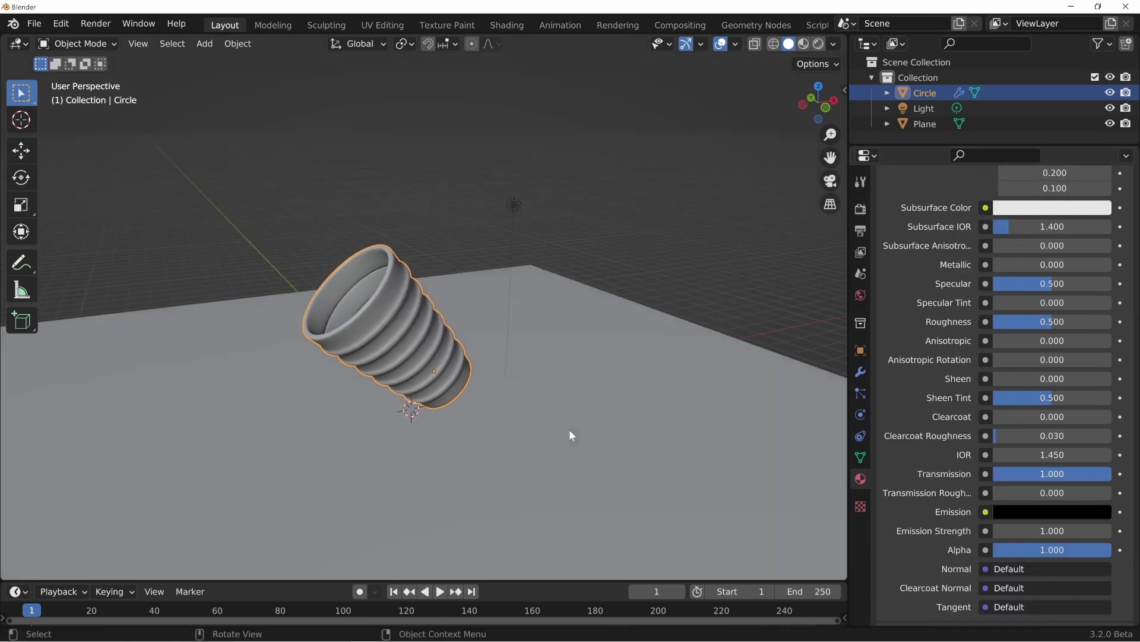
Set the world background strength to 0
{"action": "middle_click_drag", "start_coordinate": [570, 433], "coordinate": [565, 315]}
{"action": "left_click", "coordinate": [542, 398]}
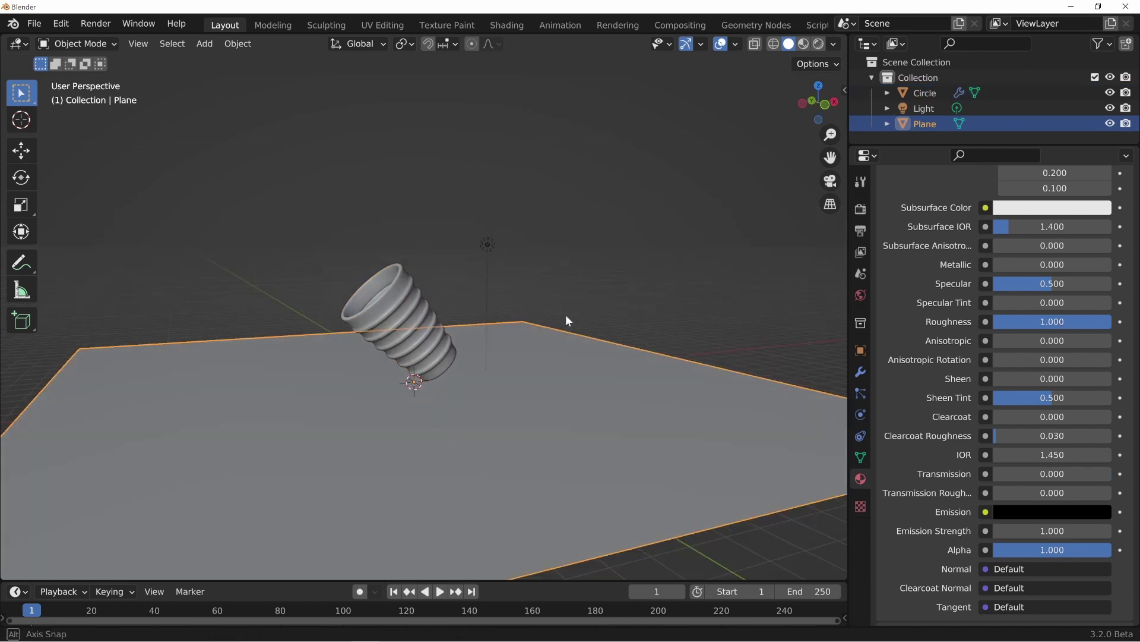
{"action": "left_click", "coordinate": [861, 295]}
{"action": "left_click", "coordinate": [1073, 324]}
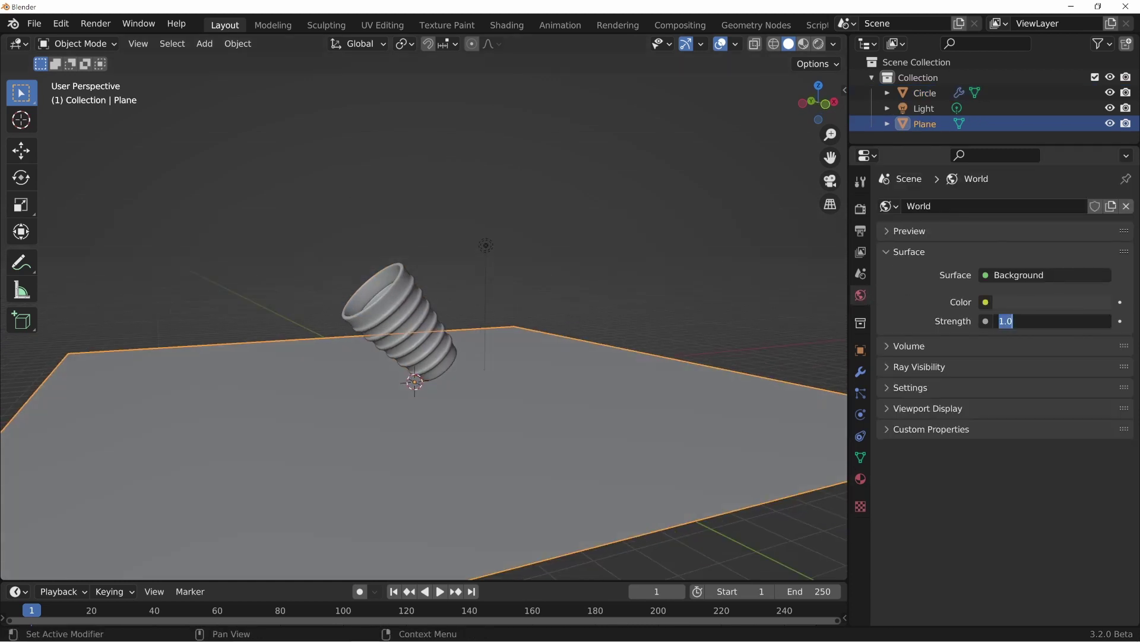
{"action": "type", "text": "0"}
{"action": "key", "text": "Return"}
Deselect everything, switch the viewport to rendered shading and inspect the cup and its shadow
{"action": "mouse_move", "coordinate": [509, 343]}
{"action": "middle_mouse_down", "text": "shift"}
{"action": "mouse_move", "coordinate": [539, 324]}
{"action": "mouse_move", "coordinate": [505, 331]}
{"action": "middle_mouse_up", "text": "shift"}
{"action": "key", "text": "alt+a"}
{"action": "scroll", "coordinate": [507, 332], "scroll_direction": "up", "scroll_amount": 3}
{"action": "key", "text": "z"}
{"action": "left_click", "coordinate": [523, 260]}
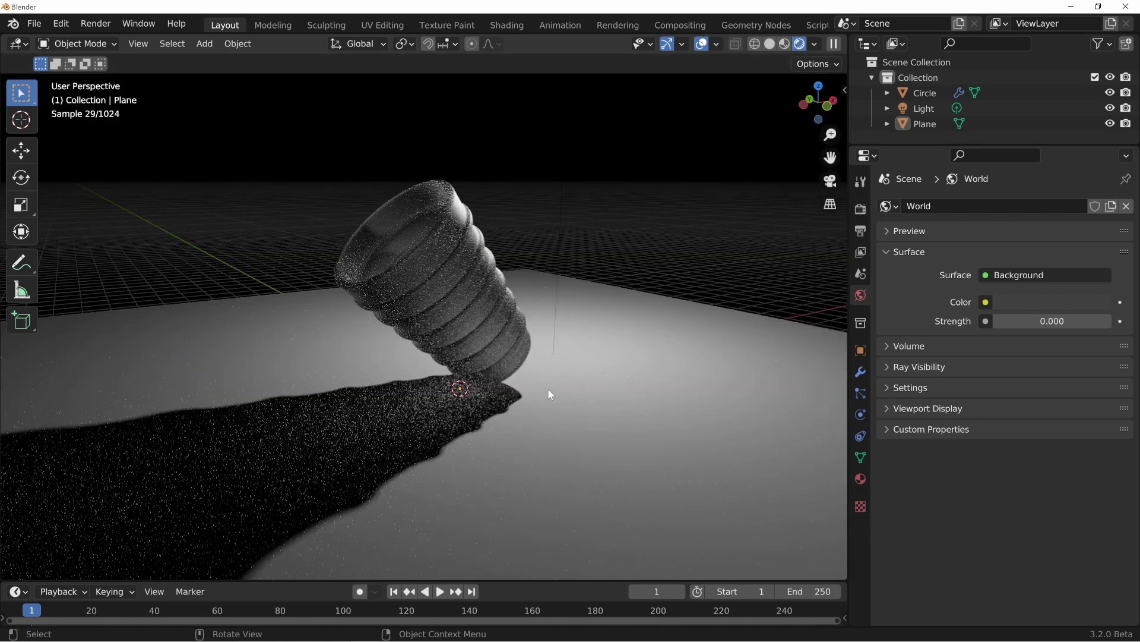
{"action": "middle_click_drag", "start_coordinate": [547, 390], "coordinate": [522, 415]}
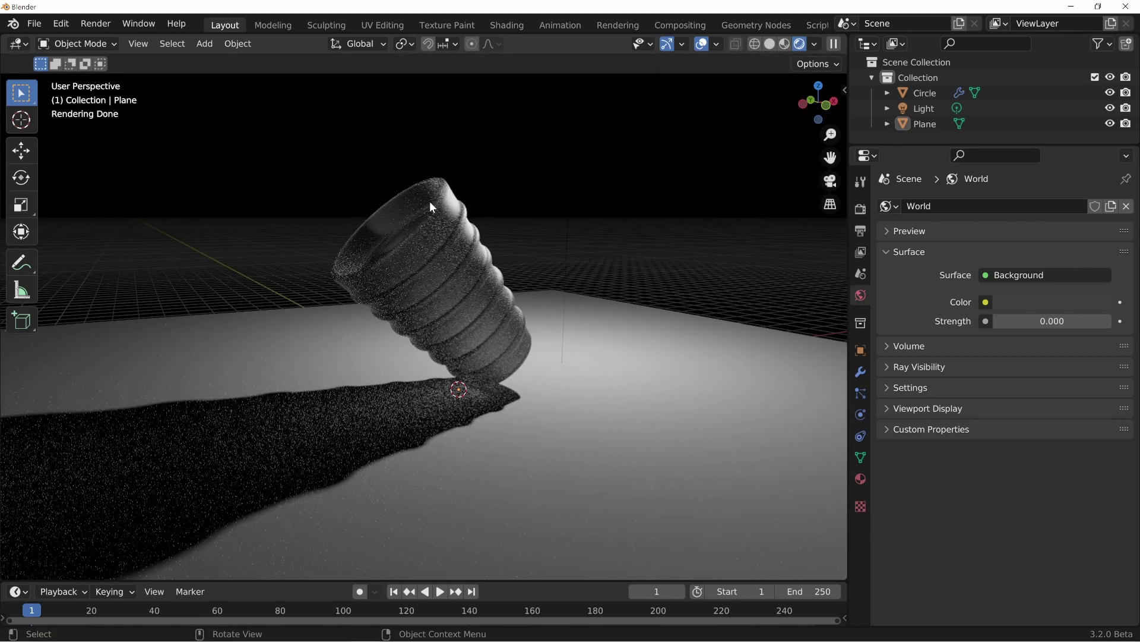
{"action": "middle_click_drag", "start_coordinate": [319, 425], "coordinate": [521, 426]}
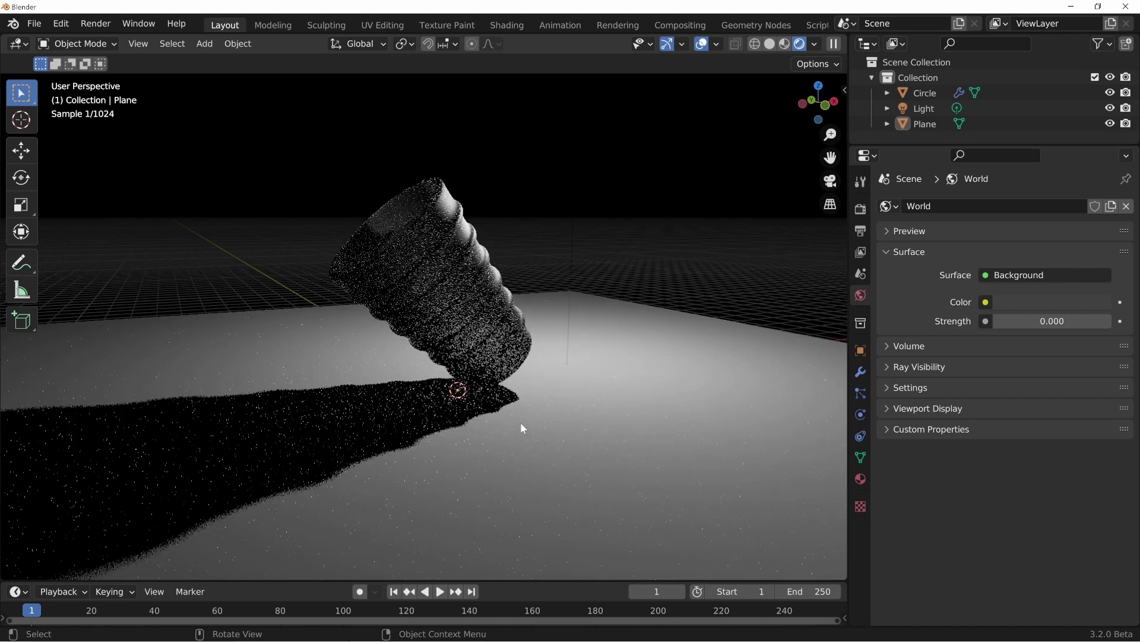
Set the roughness of the cup's material to 0.05
{"action": "left_click", "coordinate": [455, 279]}
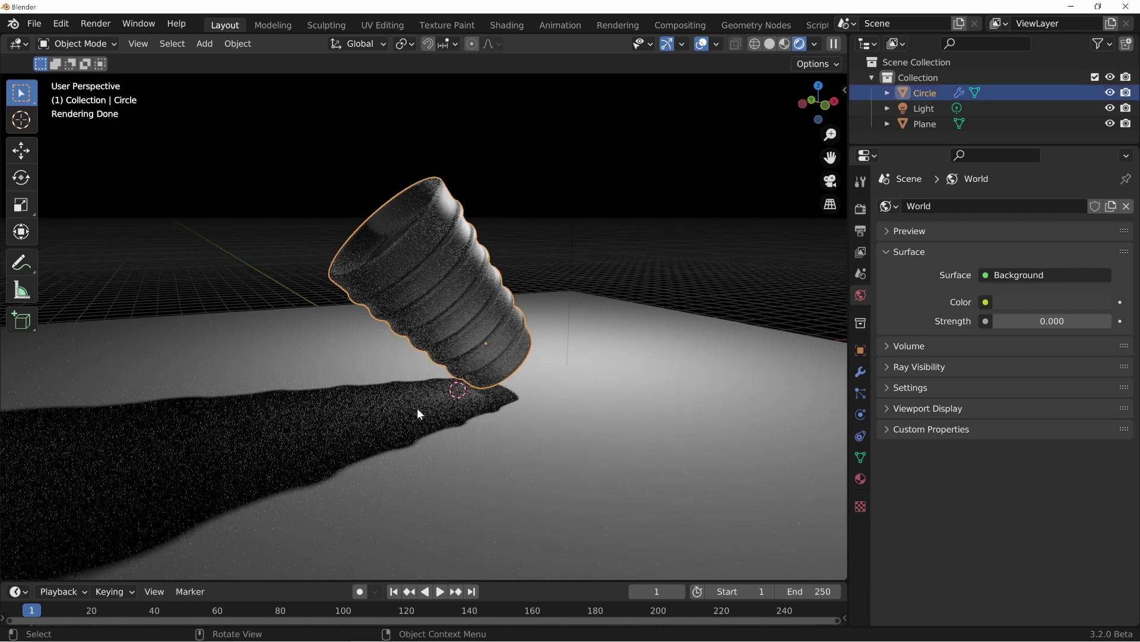
{"action": "left_click", "coordinate": [860, 478]}
{"action": "scroll", "coordinate": [953, 434], "scroll_direction": "down", "scroll_amount": 6}
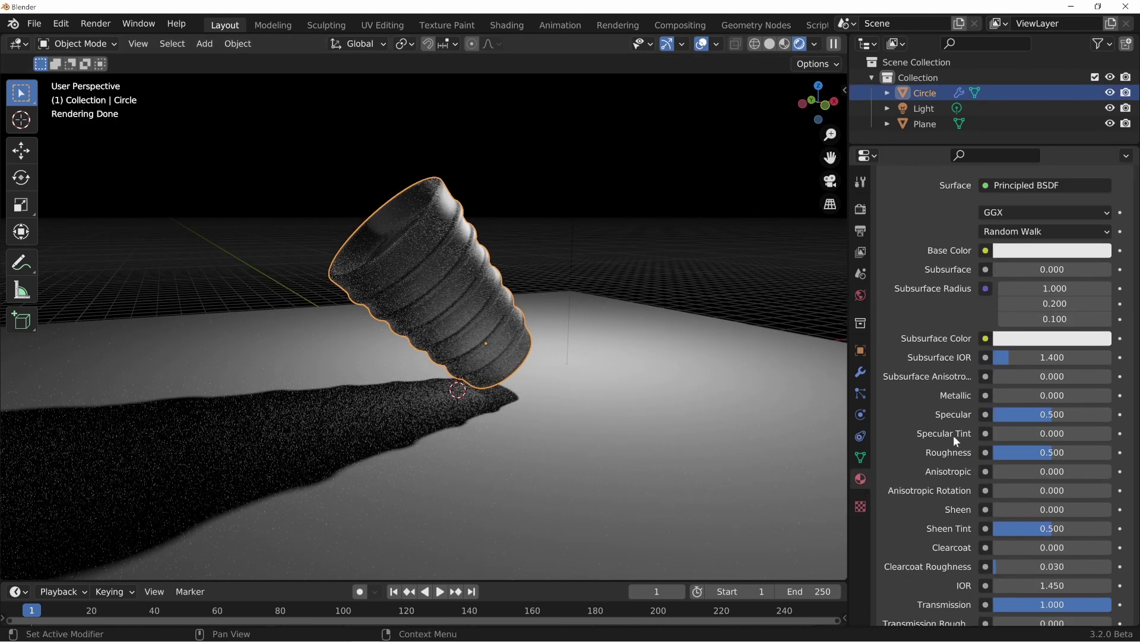
{"action": "scroll", "coordinate": [914, 566], "scroll_direction": "down", "scroll_amount": 2}
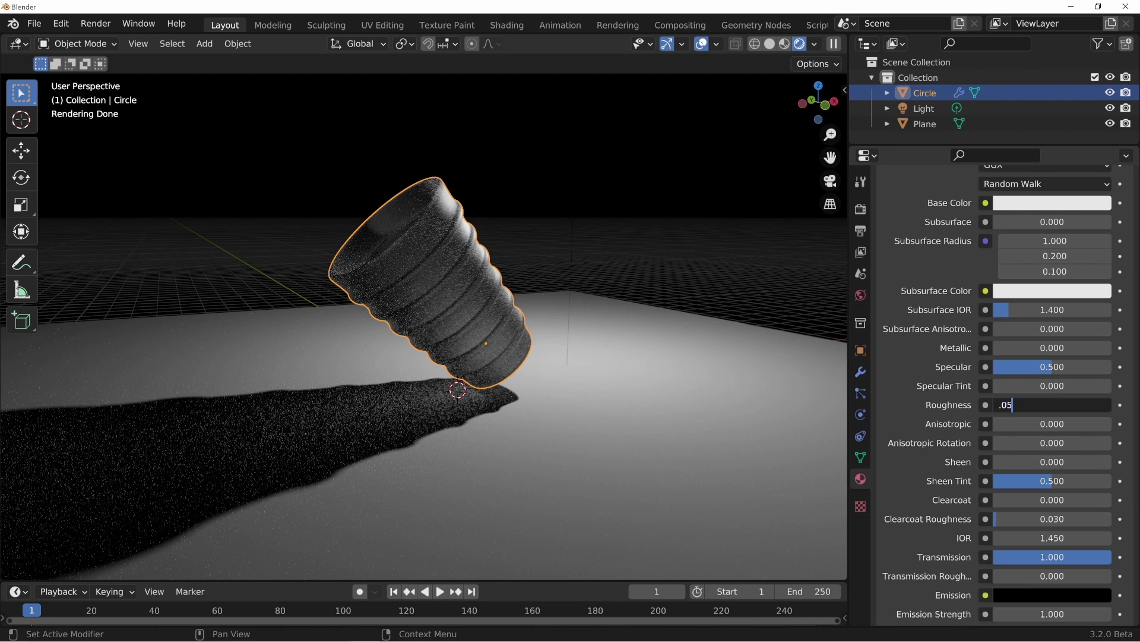
{"action": "key", "text": "Return"}
{"action": "middle_click_drag", "start_coordinate": [484, 362], "coordinate": [513, 343]}
Move the point light closer to the cup, about 2.3 m along negative X, 0.3 m along Y and 2.3 m down, and inspect the shadow
{"action": "middle_click_drag", "start_coordinate": [464, 216], "coordinate": [601, 144]}
{"action": "left_click", "coordinate": [607, 154]}
{"action": "middle_click_drag", "start_coordinate": [624, 189], "coordinate": [624, 153]}
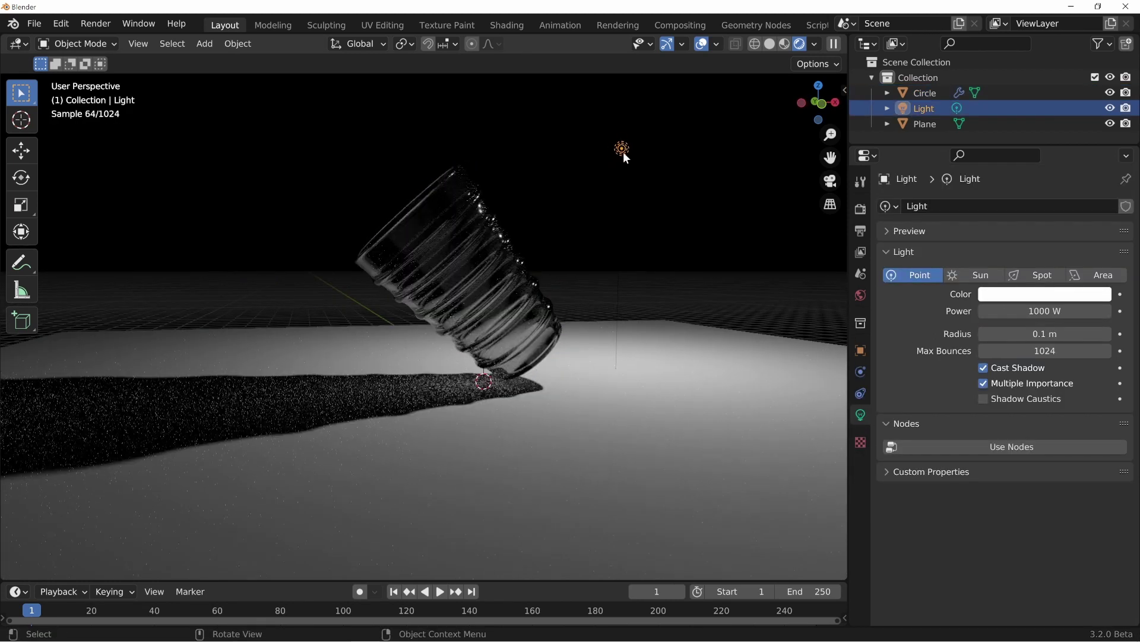
{"action": "key", "text": "g"}
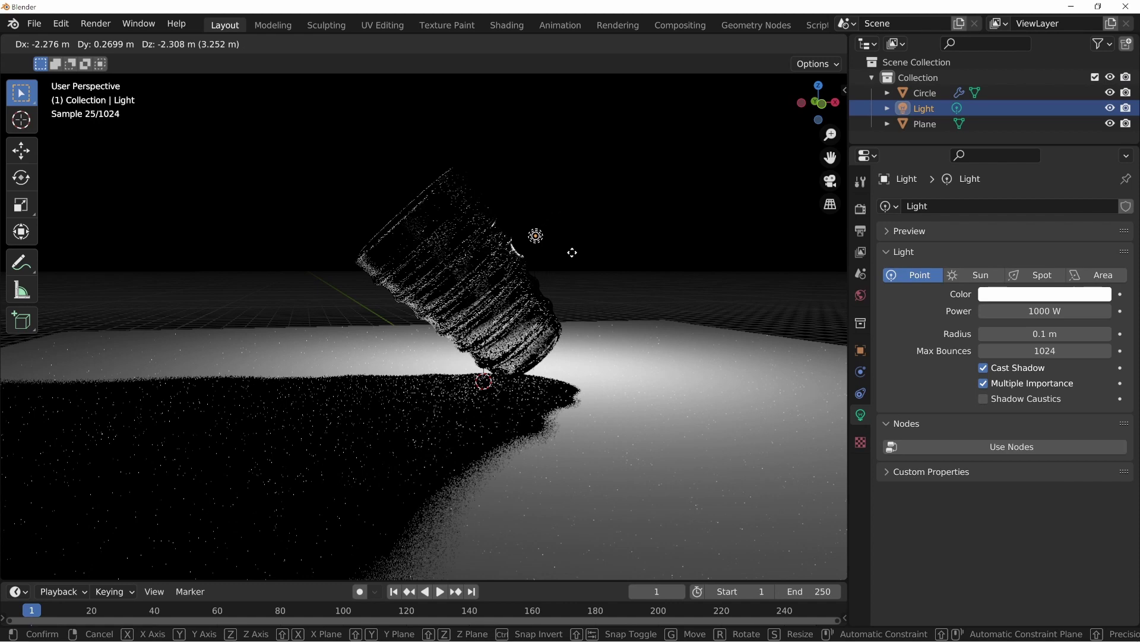
{"action": "left_click", "coordinate": [572, 252]}
{"action": "scroll", "coordinate": [591, 354], "scroll_direction": "up", "scroll_amount": 6}
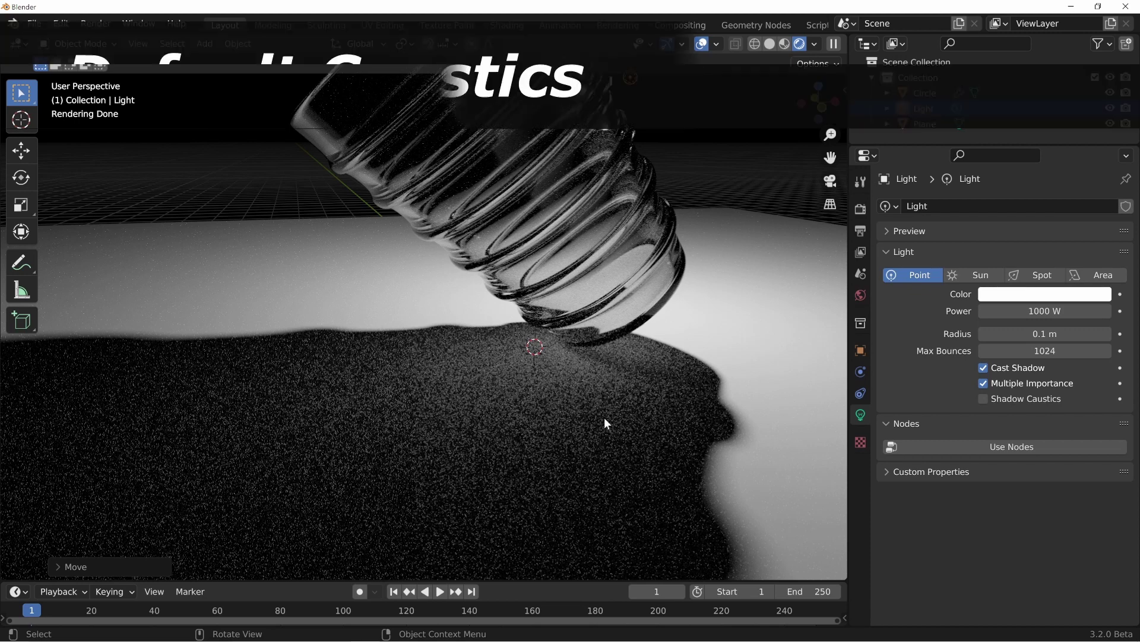
{"action": "middle_click_drag", "start_coordinate": [604, 417], "coordinate": [608, 408]}
{"action": "scroll", "coordinate": [606, 404], "scroll_direction": "down", "scroll_amount": 5}
{"action": "middle_click_drag", "start_coordinate": [522, 318], "coordinate": [518, 314]}
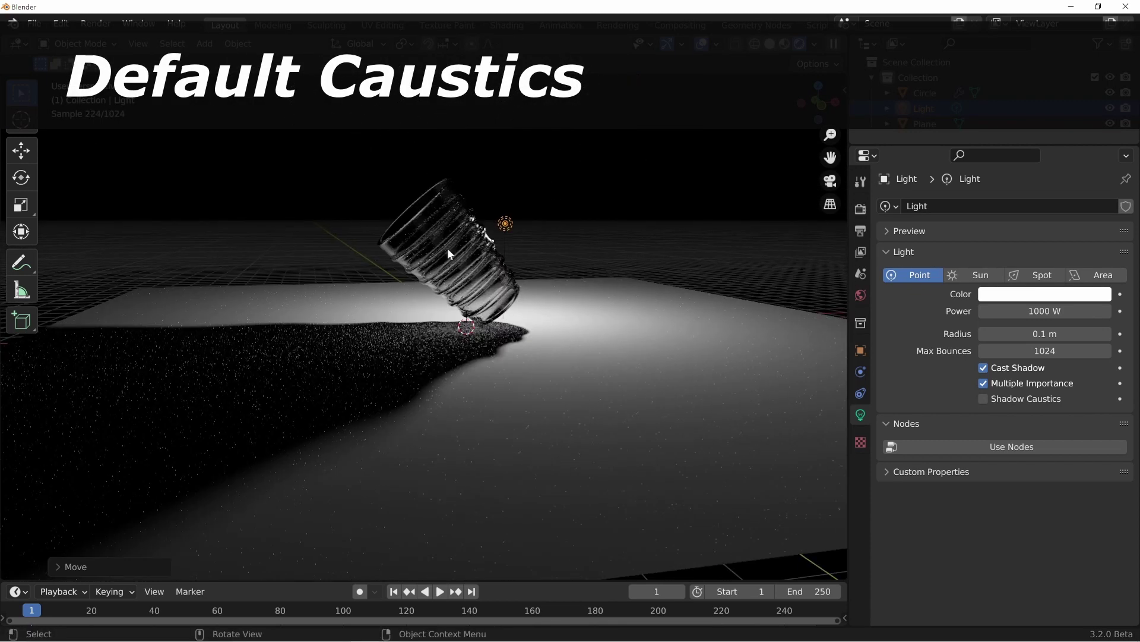
Enable Fast GI Approximation in the Cycles light path settings and show its options
{"action": "left_click", "coordinate": [860, 208]}
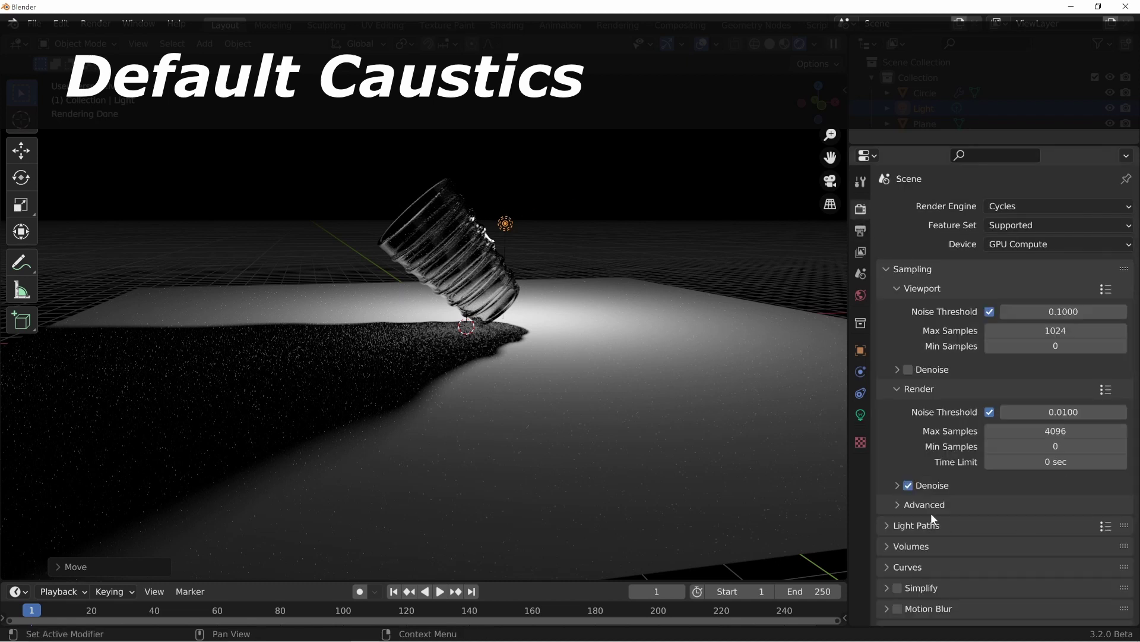
{"action": "middle_click_drag", "start_coordinate": [458, 267], "coordinate": [457, 323]}
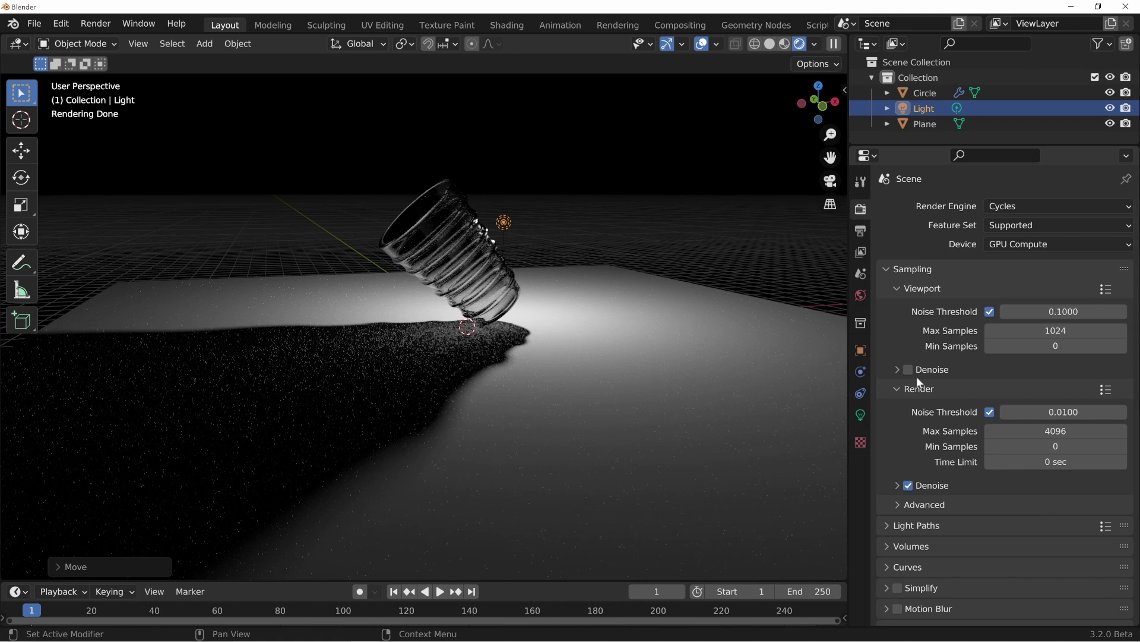
{"action": "left_click", "coordinate": [926, 525]}
{"action": "scroll", "coordinate": [990, 466], "scroll_direction": "down", "scroll_amount": 10}
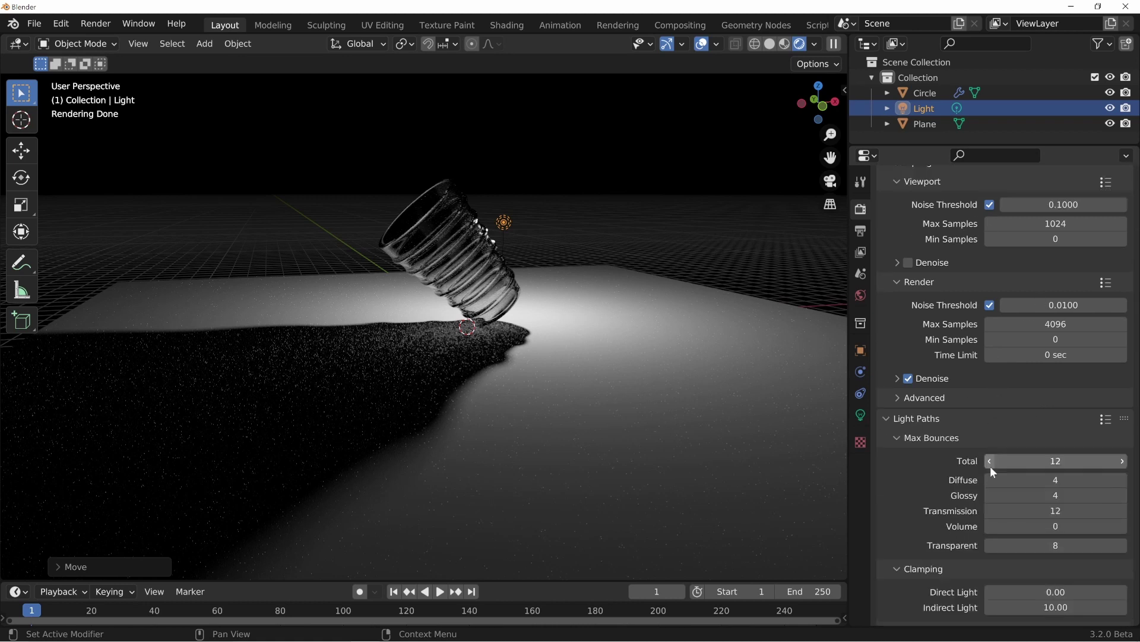
{"action": "left_click", "coordinate": [908, 486]}
{"action": "left_click", "coordinate": [921, 485]}
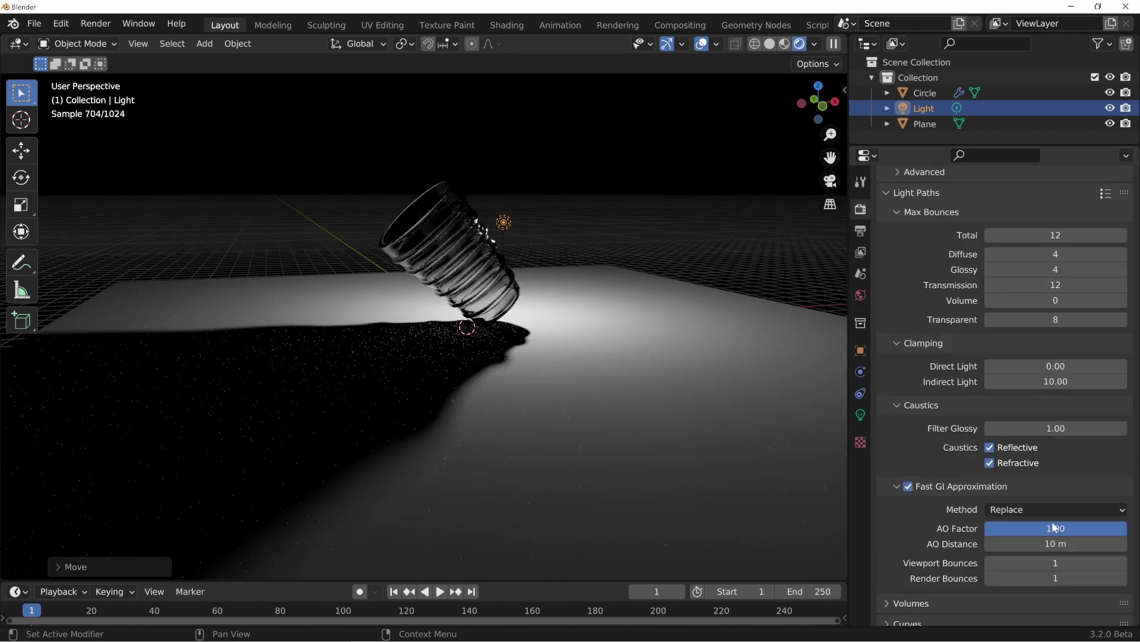
Set the Fast GI viewport bounces to 16 and try to enter 02 for the render bounces
{"action": "scroll", "coordinate": [958, 491], "scroll_direction": "down", "scroll_amount": 4}
{"action": "left_click", "coordinate": [1068, 427]}
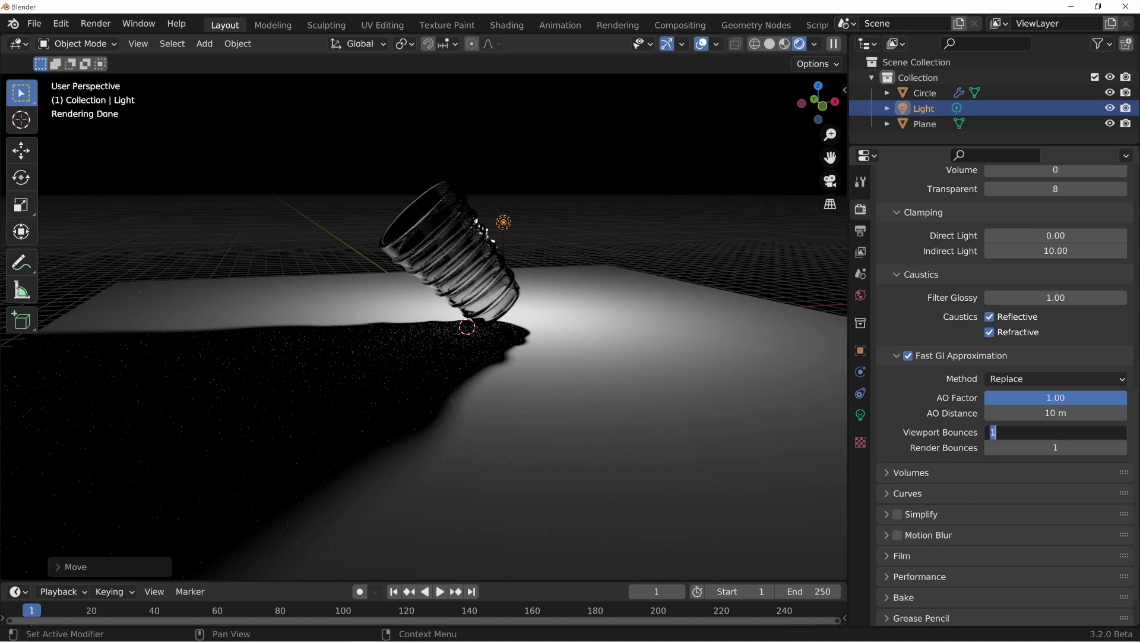
{"action": "type", "text": "16"}
{"action": "key", "text": "Return"}
{"action": "left_click", "coordinate": [1060, 446]}
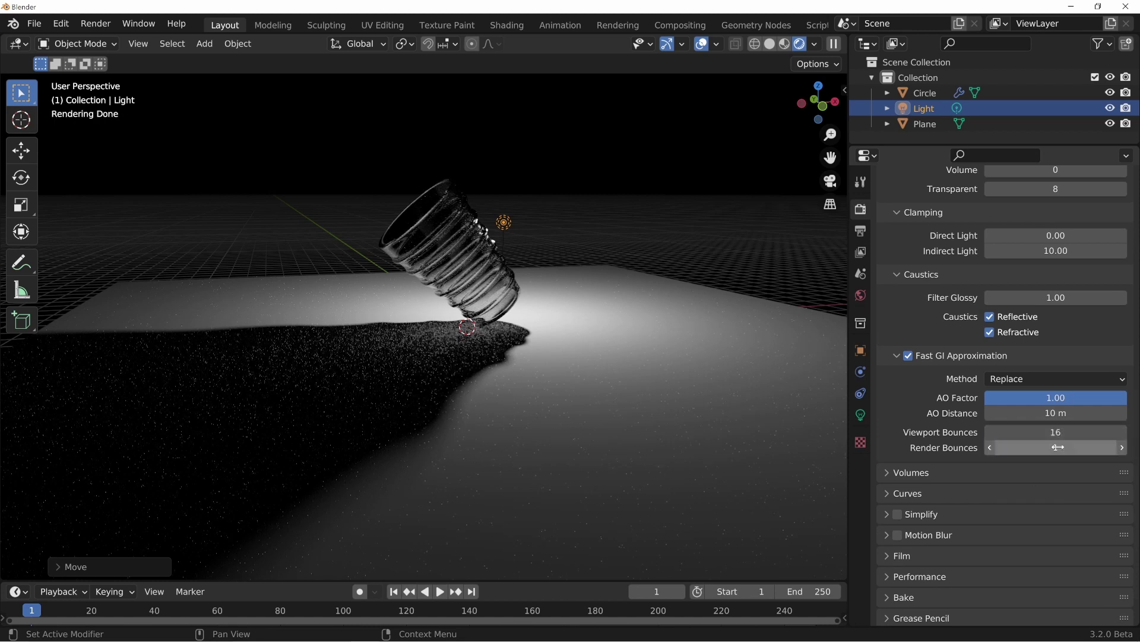
{"action": "type", "text": "02"}
{"action": "key", "text": "Return"}
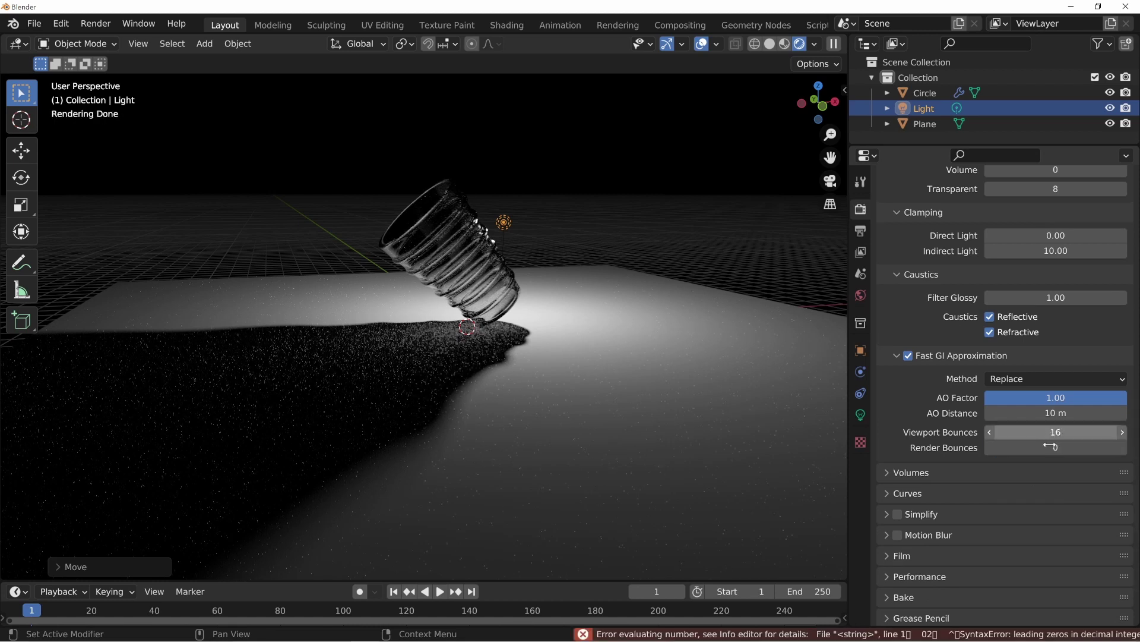
Examine the cup's default caustics from several angles and set the light's power to 5000 W
{"action": "middle_click_drag", "start_coordinate": [534, 287], "coordinate": [527, 387]}
{"action": "middle_click_drag", "start_coordinate": [366, 333], "coordinate": [445, 273]}
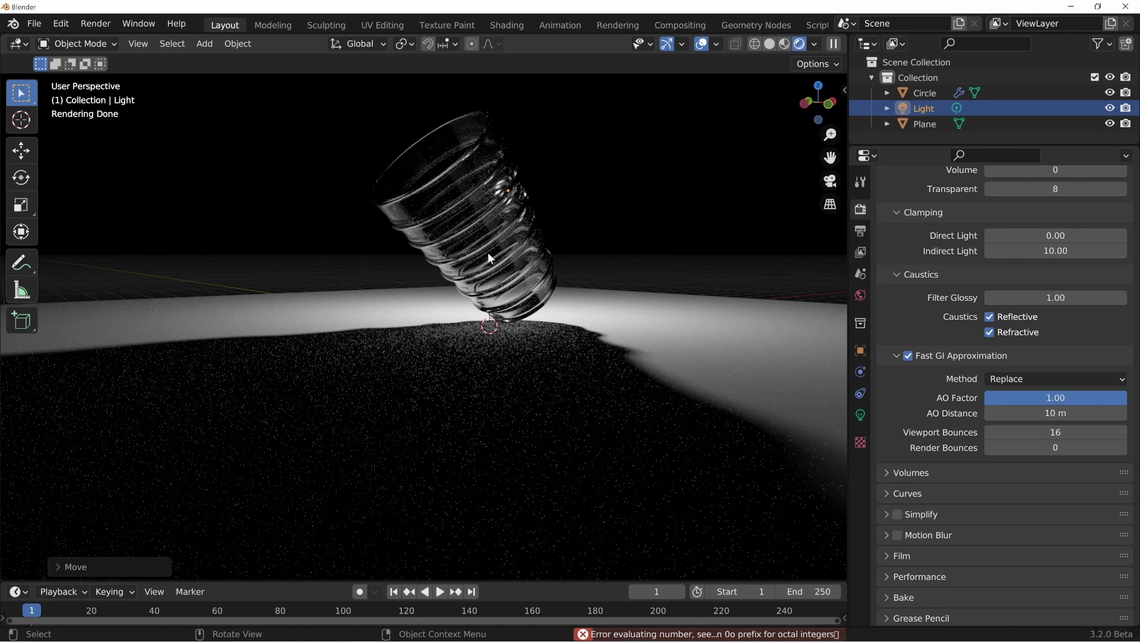
{"action": "middle_click_drag", "start_coordinate": [487, 252], "coordinate": [485, 386]}
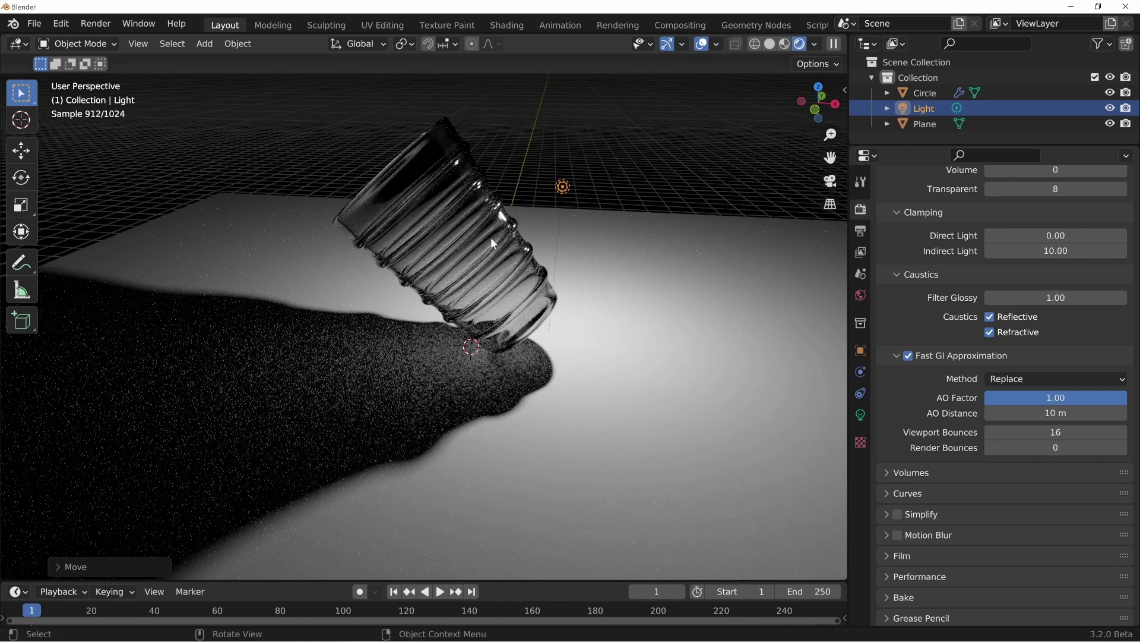
{"action": "middle_click_drag", "start_coordinate": [334, 404], "coordinate": [342, 258]}
{"action": "middle_click_drag", "start_coordinate": [445, 315], "coordinate": [588, 219]}
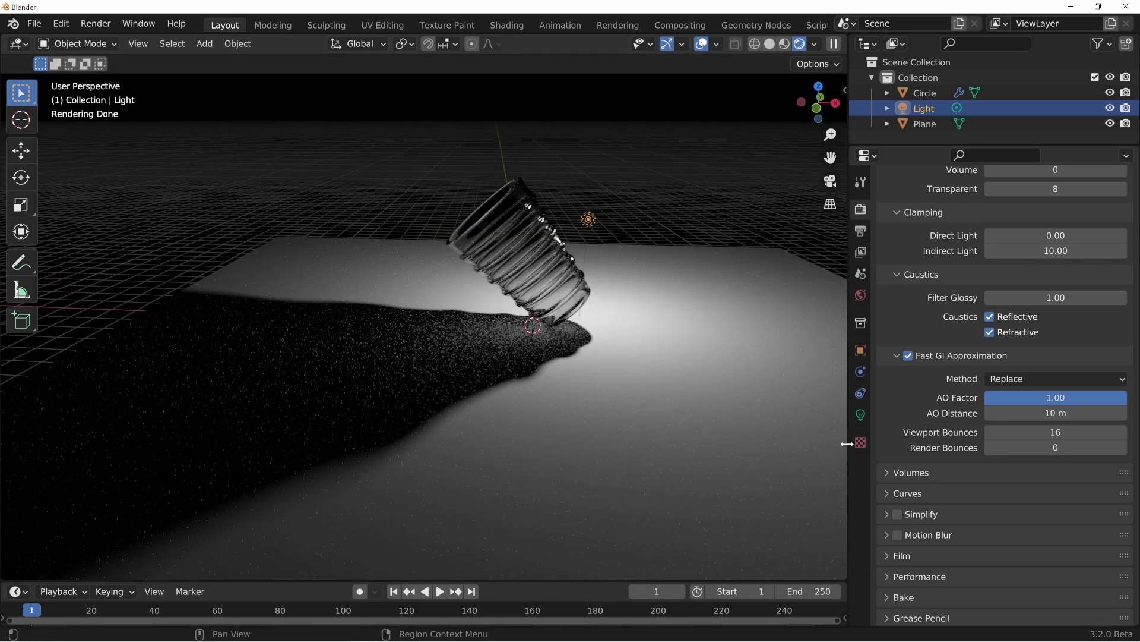
{"action": "left_click", "coordinate": [860, 414]}
{"action": "left_click", "coordinate": [1045, 311]}
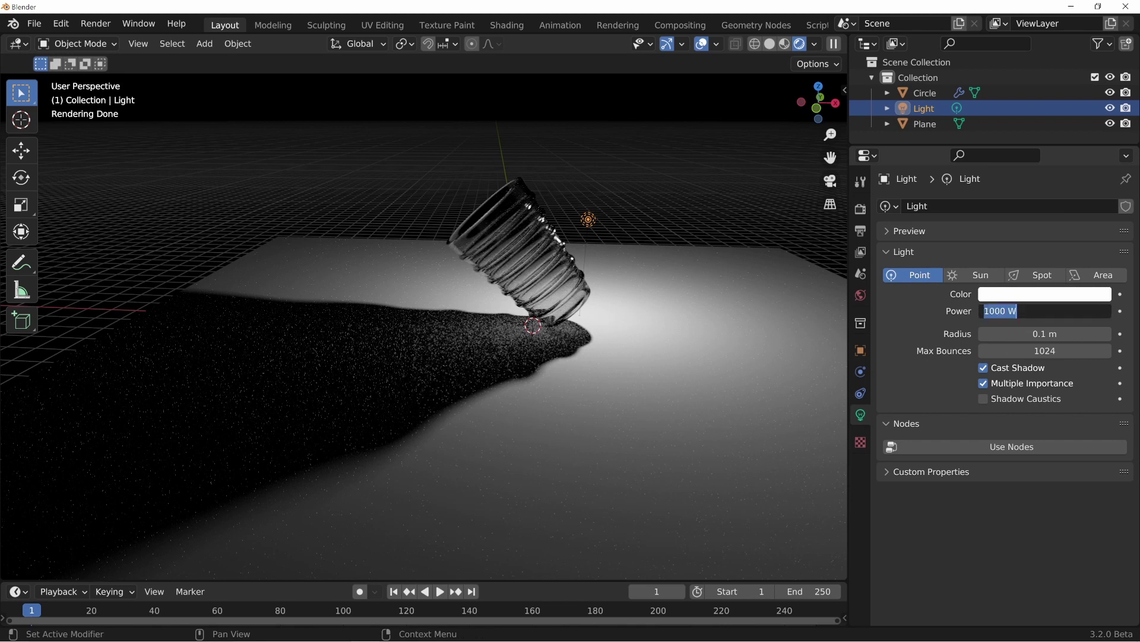
{"action": "type", "text": "5"}
{"action": "key", "text": "Return"}
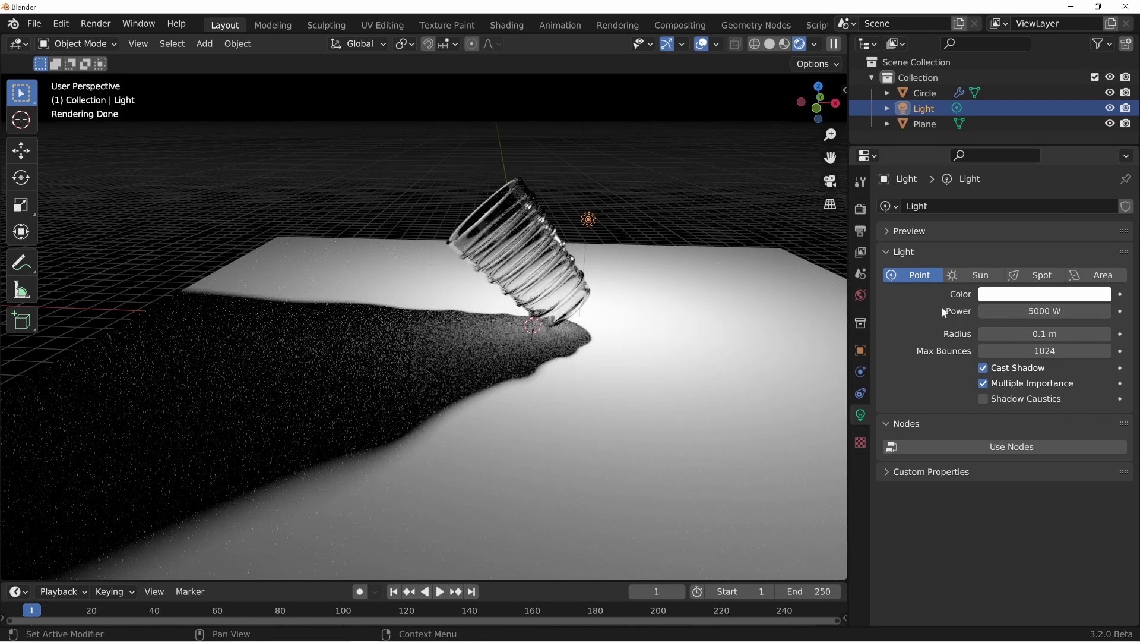
Change the light to an Area light and scale it up several times
{"action": "left_click", "coordinate": [1093, 277]}
{"action": "key", "text": "s"}
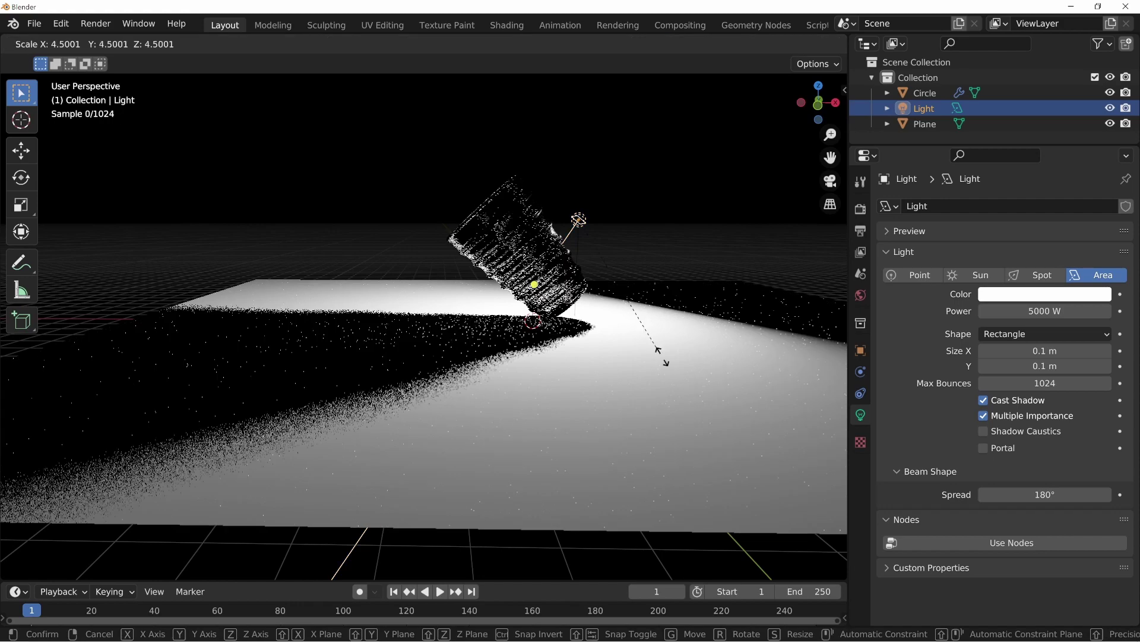
{"action": "left_click", "coordinate": [695, 408]}
{"action": "middle_click_drag", "start_coordinate": [695, 408], "coordinate": [542, 291]}
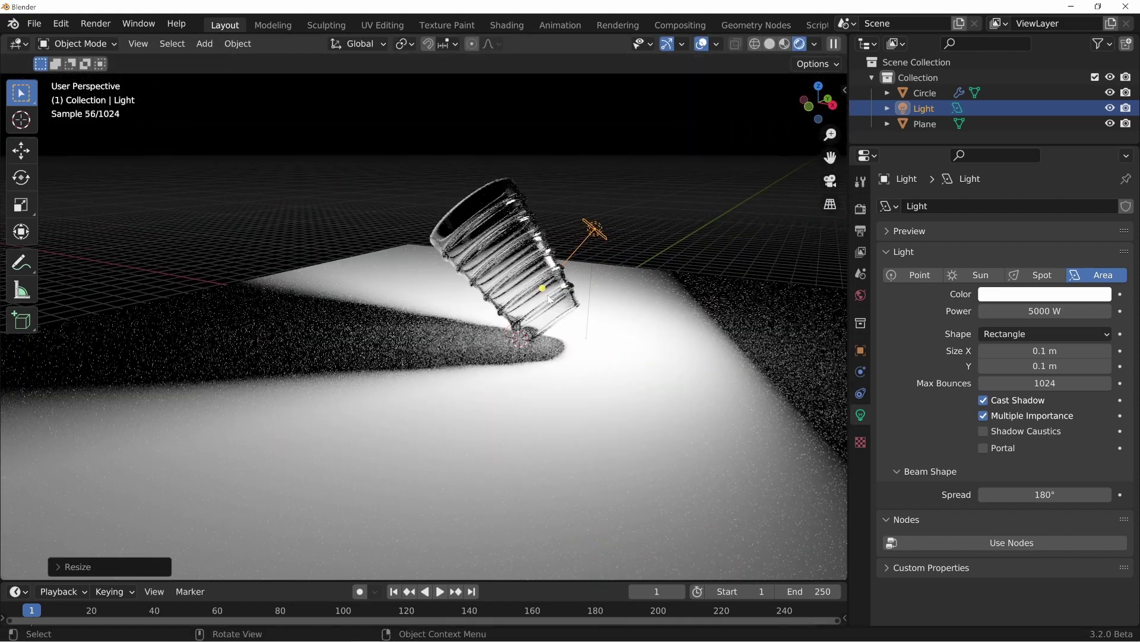
Rotate the area light so it points toward the cup and check the lighting from above
{"action": "key", "text": "a"}
{"action": "left_click", "coordinate": [611, 297]}
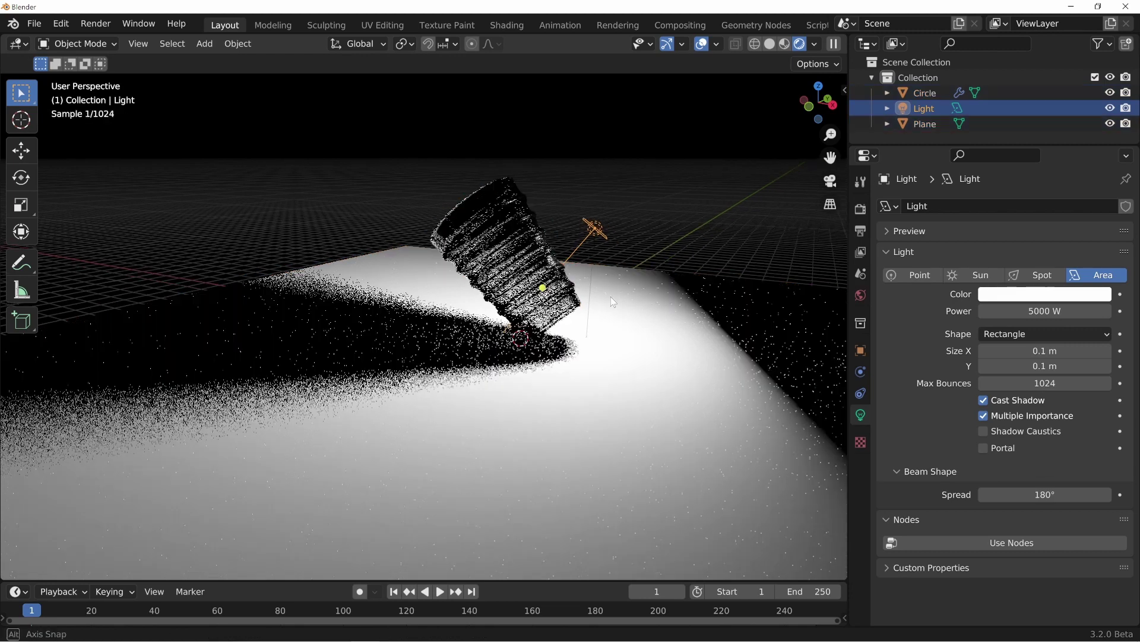
{"action": "key", "text": "r"}
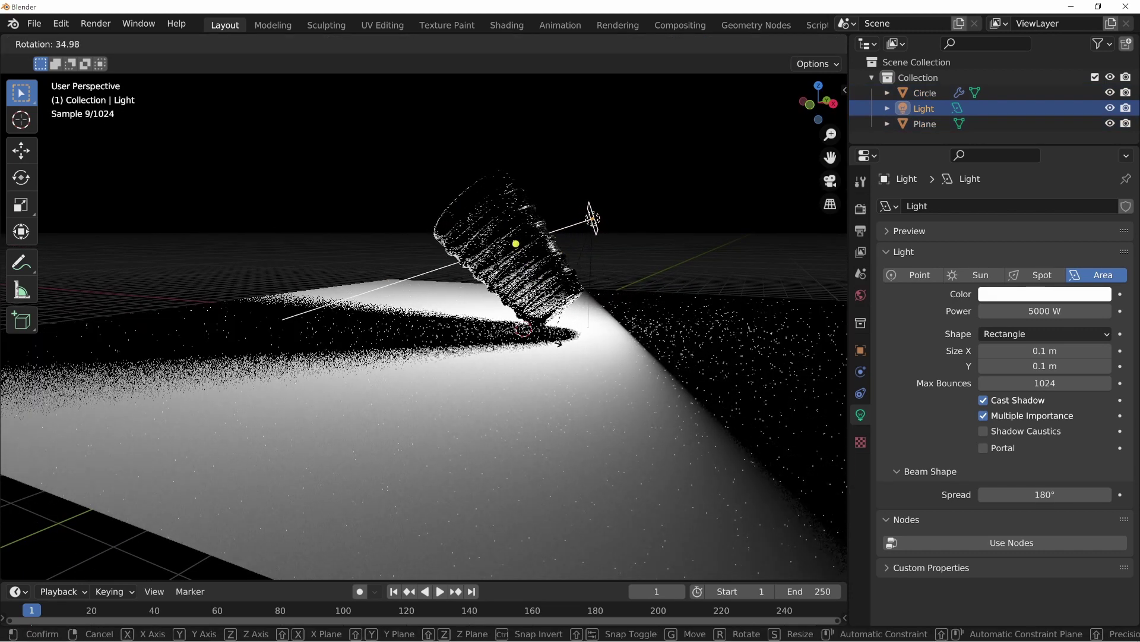
{"action": "left_click", "coordinate": [585, 289]}
{"action": "middle_click_drag", "start_coordinate": [585, 289], "coordinate": [525, 409]}
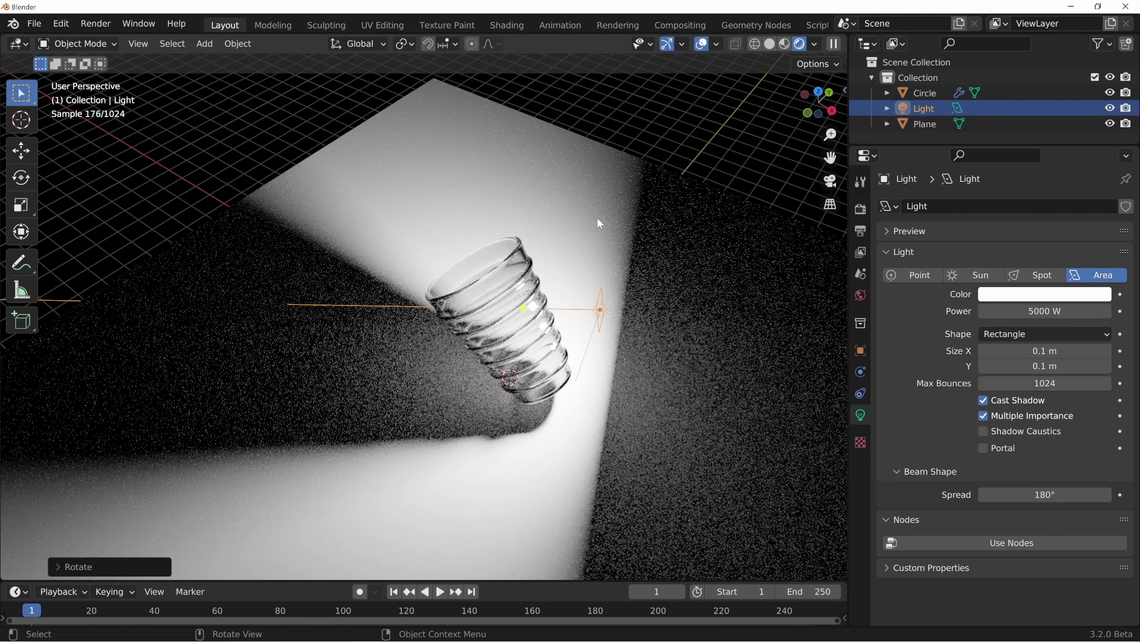
Move the area light horizontally in the top view and check the cup's lighting in perspective
{"action": "key", "text": "KP_7"}
{"action": "key", "text": "g"}
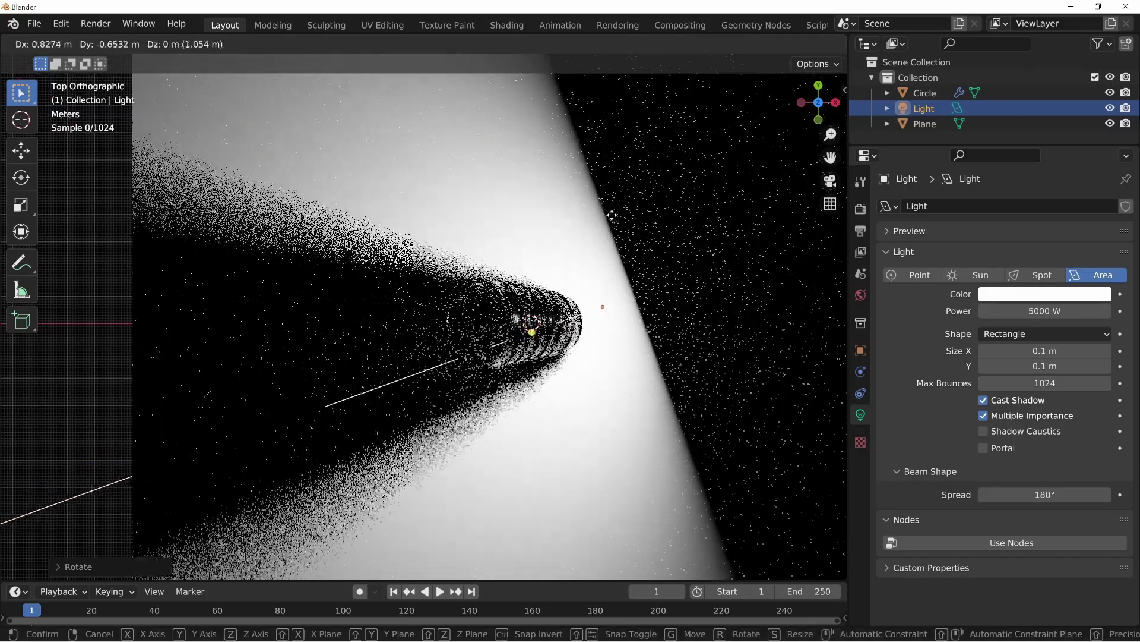
{"action": "left_click", "coordinate": [603, 205]}
{"action": "middle_click_drag", "start_coordinate": [604, 205], "coordinate": [605, 319]}
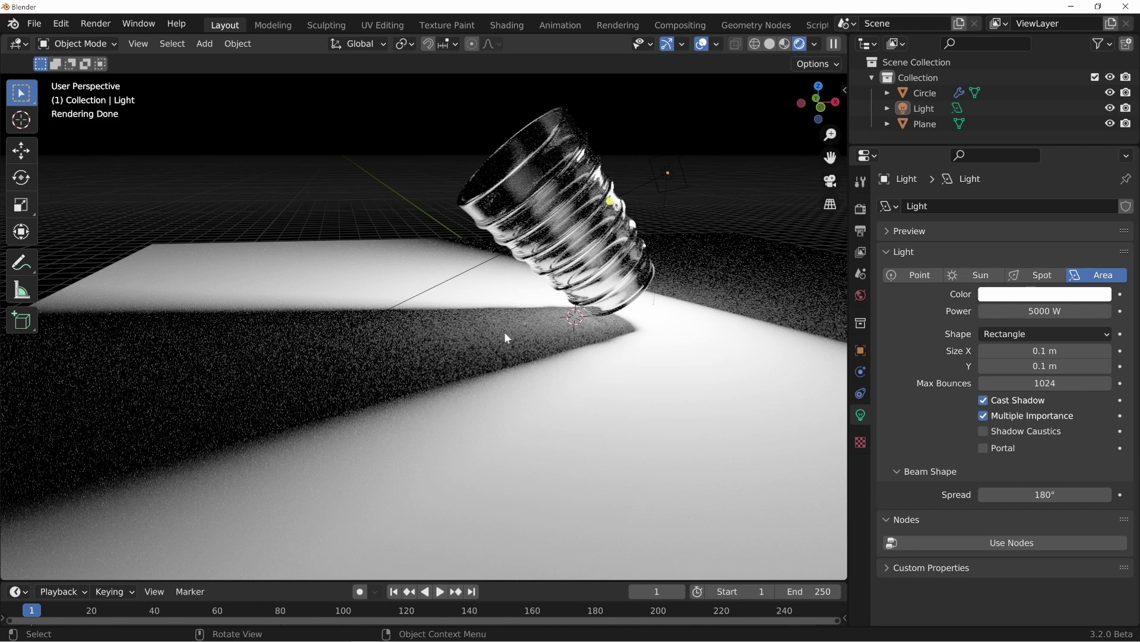
{"action": "middle_click_drag", "start_coordinate": [668, 177], "coordinate": [661, 212]}
Select the glass cup and expose its object-level Caustics options under Shading, collapsing Shadow Terminator and Fast GI Approximation
{"action": "left_click", "coordinate": [552, 223]}
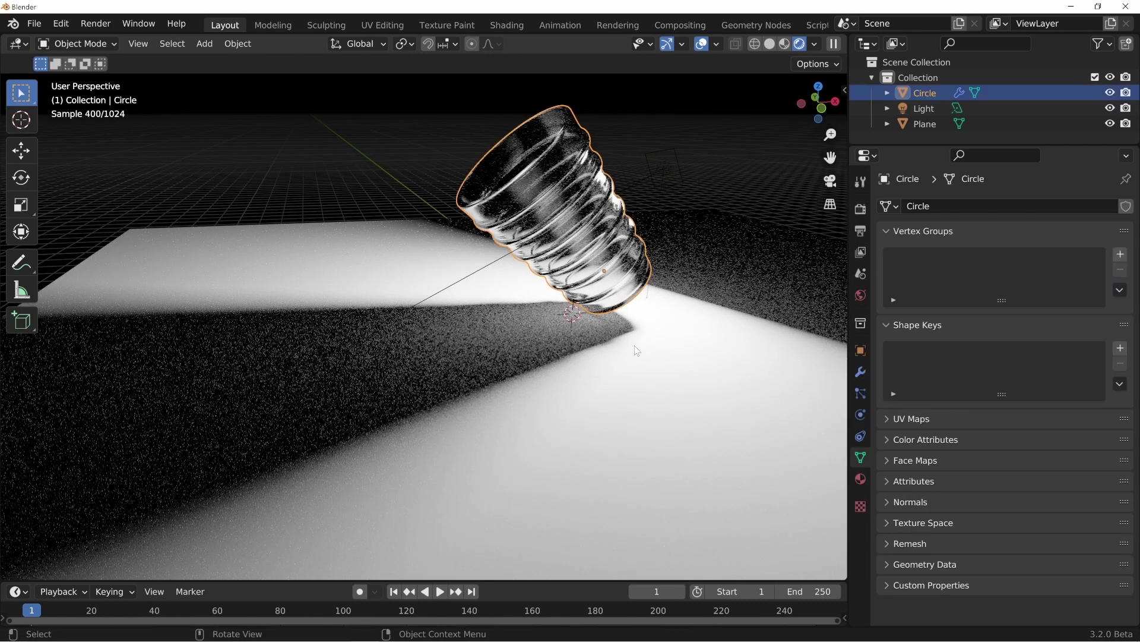
{"action": "middle_click_drag", "start_coordinate": [635, 344], "coordinate": [638, 341]}
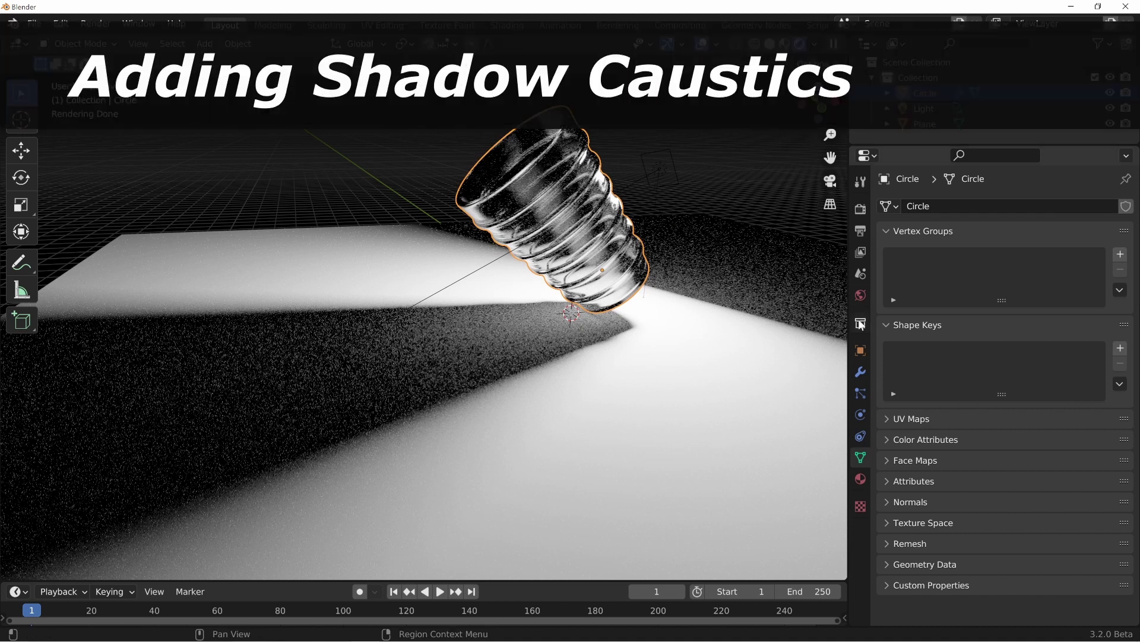
{"action": "left_click", "coordinate": [861, 353]}
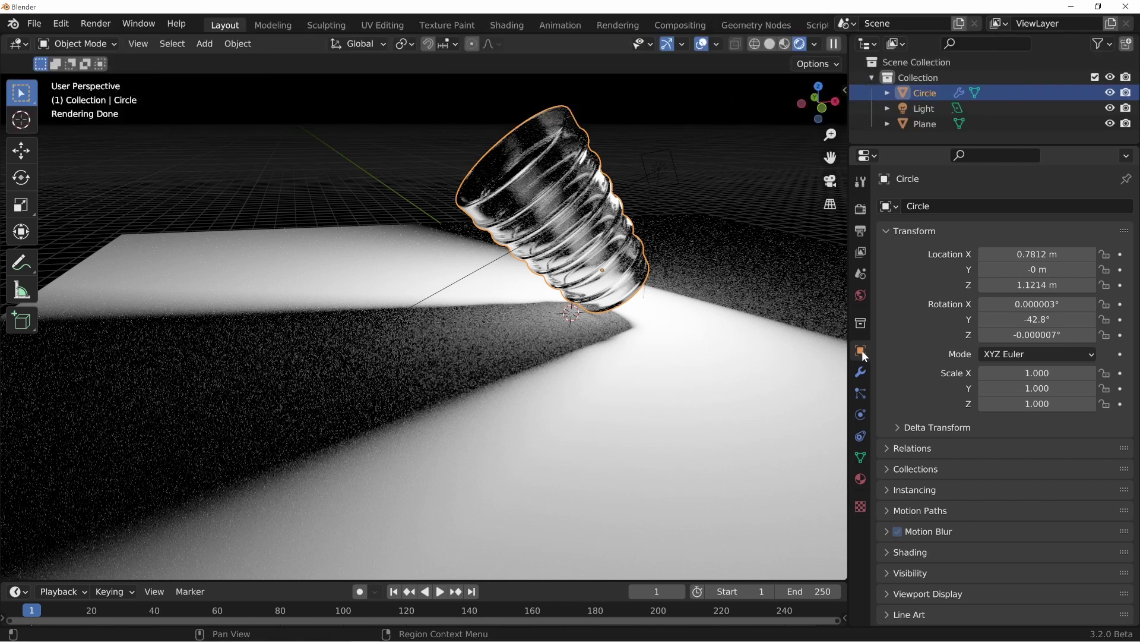
{"action": "scroll", "coordinate": [996, 601], "scroll_direction": "down", "scroll_amount": 1}
{"action": "left_click", "coordinate": [960, 531]}
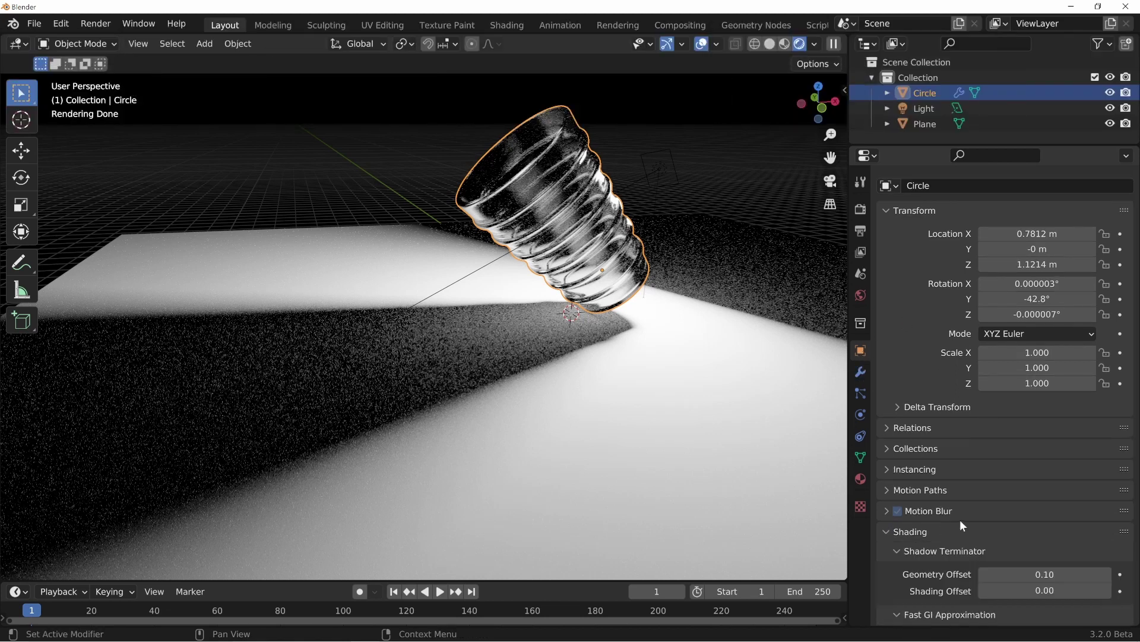
{"action": "scroll", "coordinate": [962, 525], "scroll_direction": "down", "scroll_amount": 6}
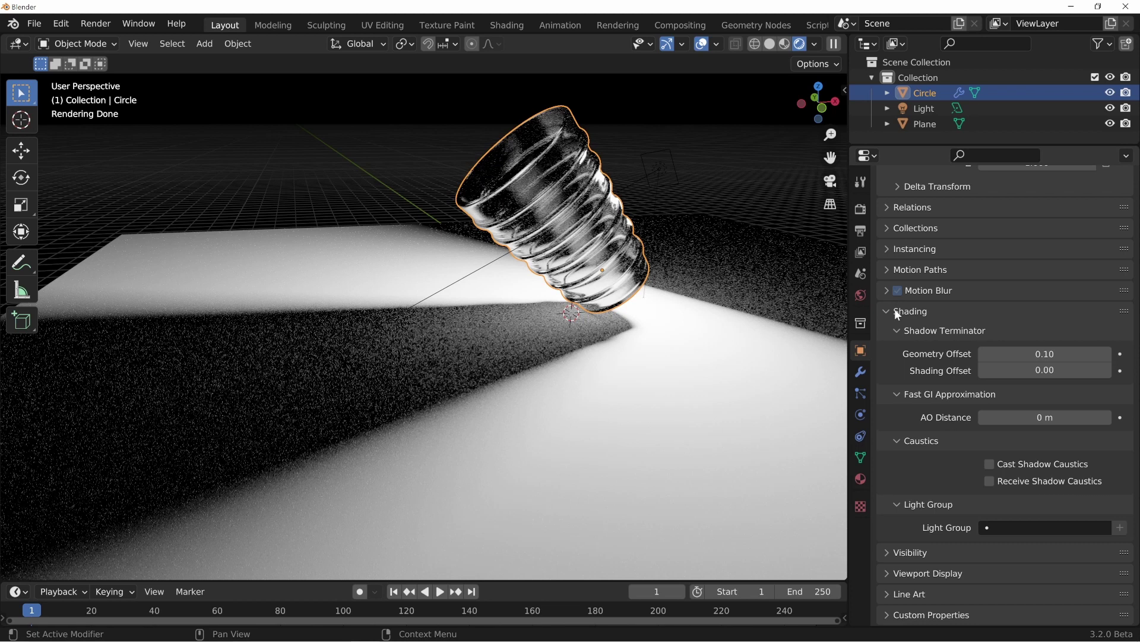
{"action": "left_click", "coordinate": [939, 332]}
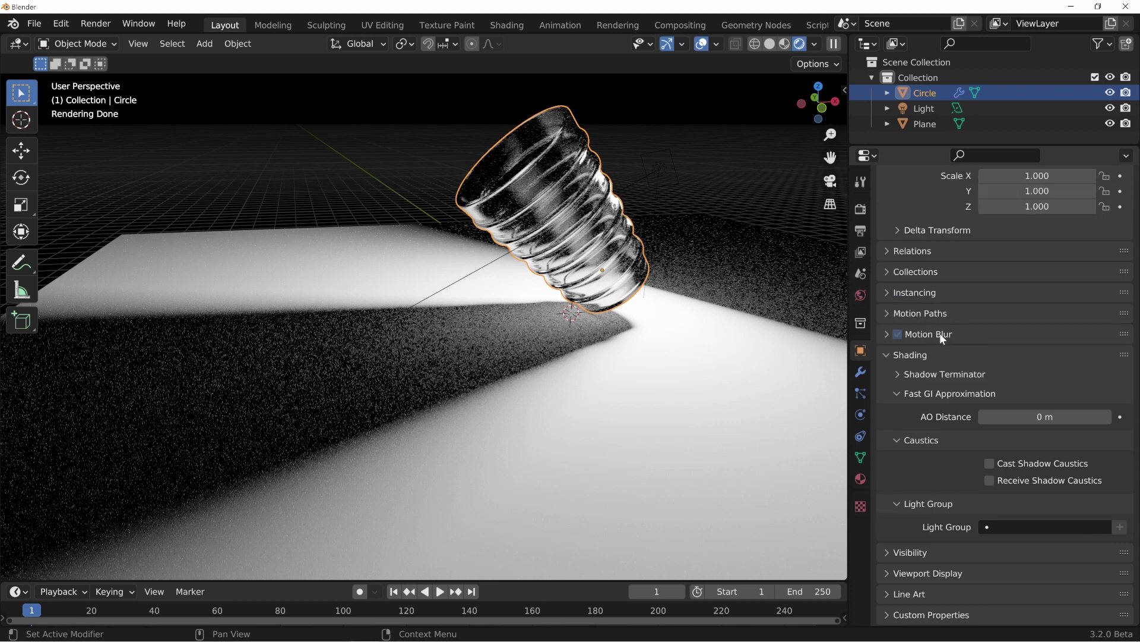
{"action": "left_click", "coordinate": [935, 394]}
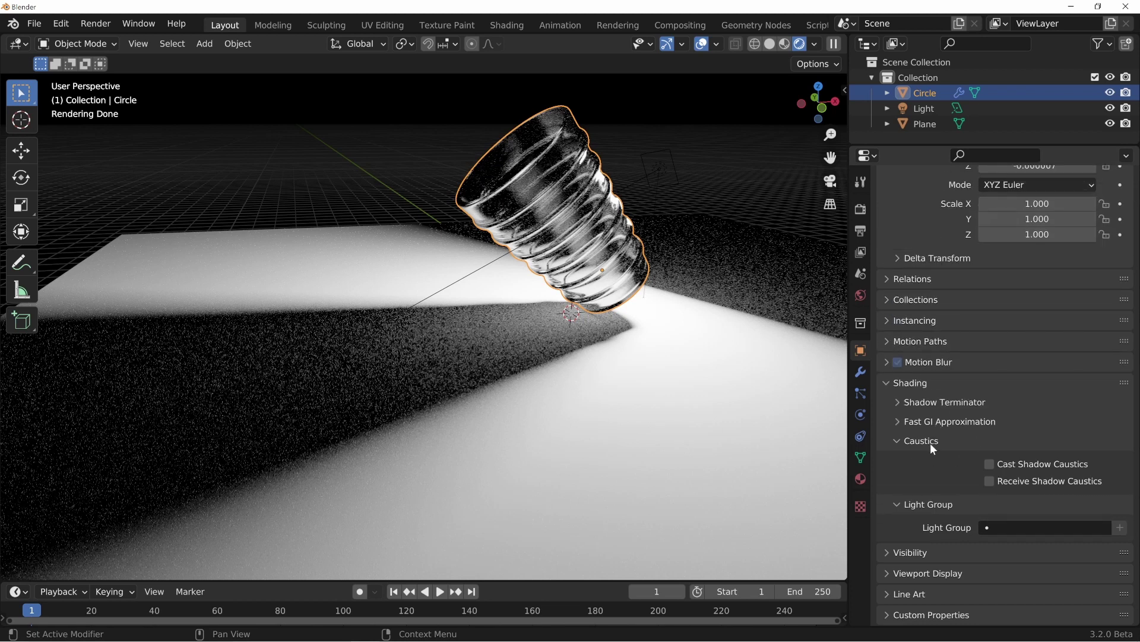
Enable Cast Shadow Caustics on the cup, toggling the option off and on again to compare the render
{"action": "middle_click_drag", "start_coordinate": [548, 157], "coordinate": [576, 243]}
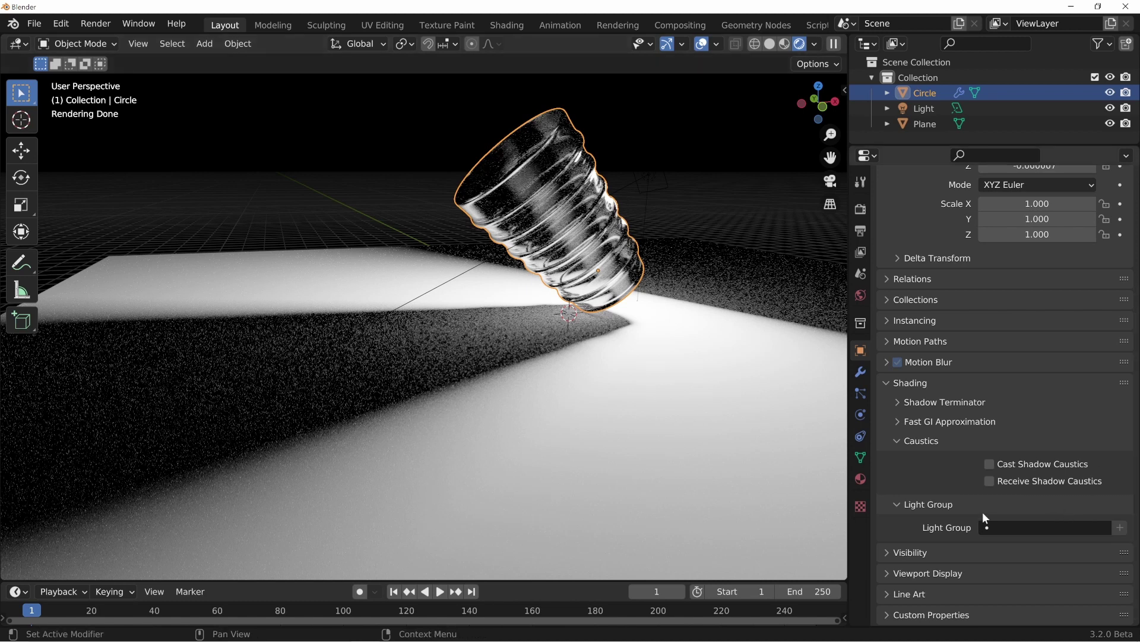
{"action": "left_click", "coordinate": [990, 464]}
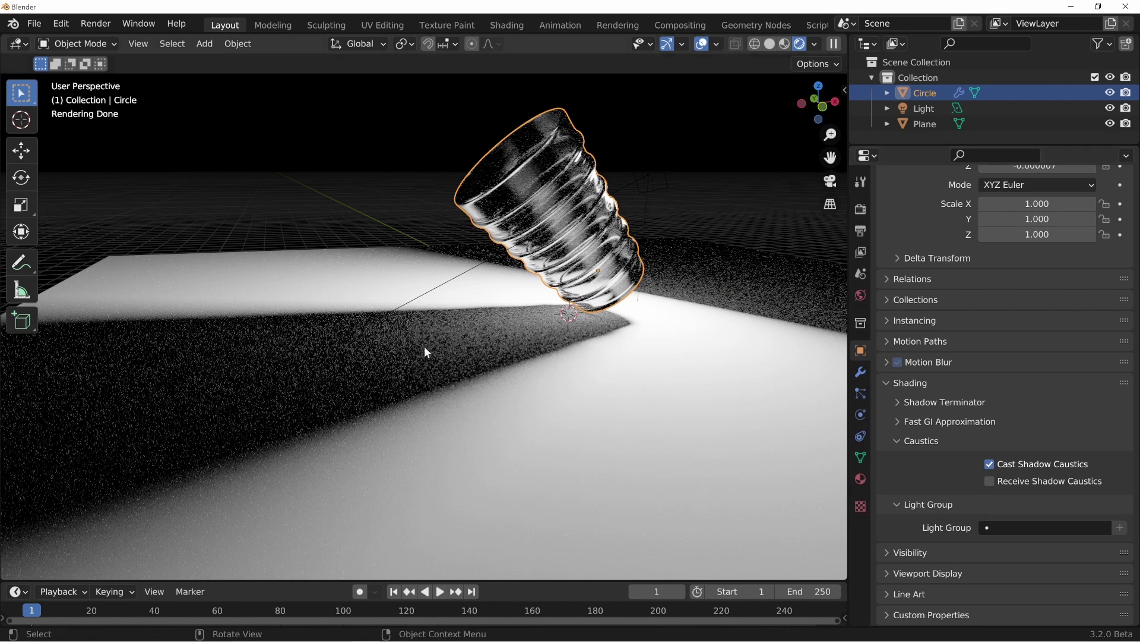
{"action": "left_click", "coordinate": [989, 464]}
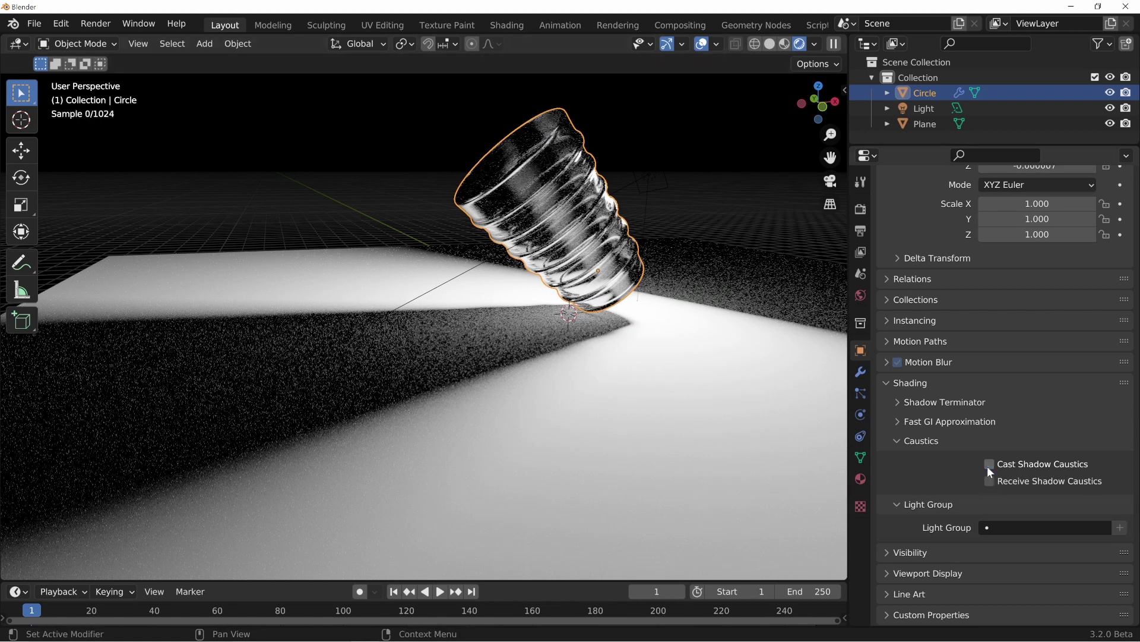
{"action": "left_click", "coordinate": [989, 464]}
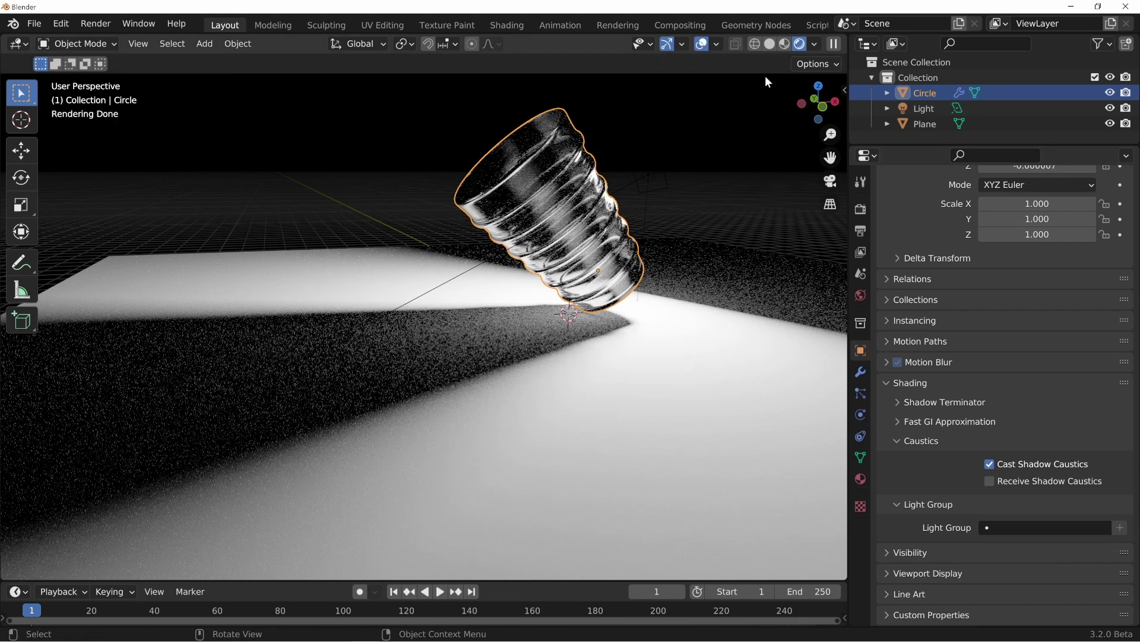
Enable Shadow Caustics on the area light
{"action": "left_click", "coordinate": [651, 176]}
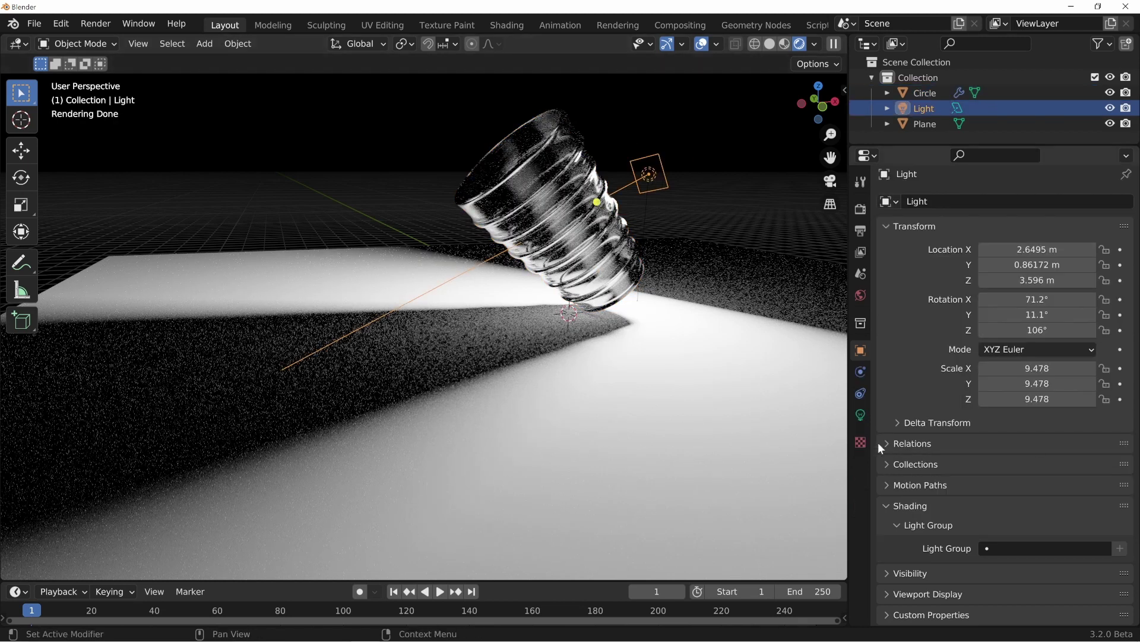
{"action": "left_click", "coordinate": [861, 414]}
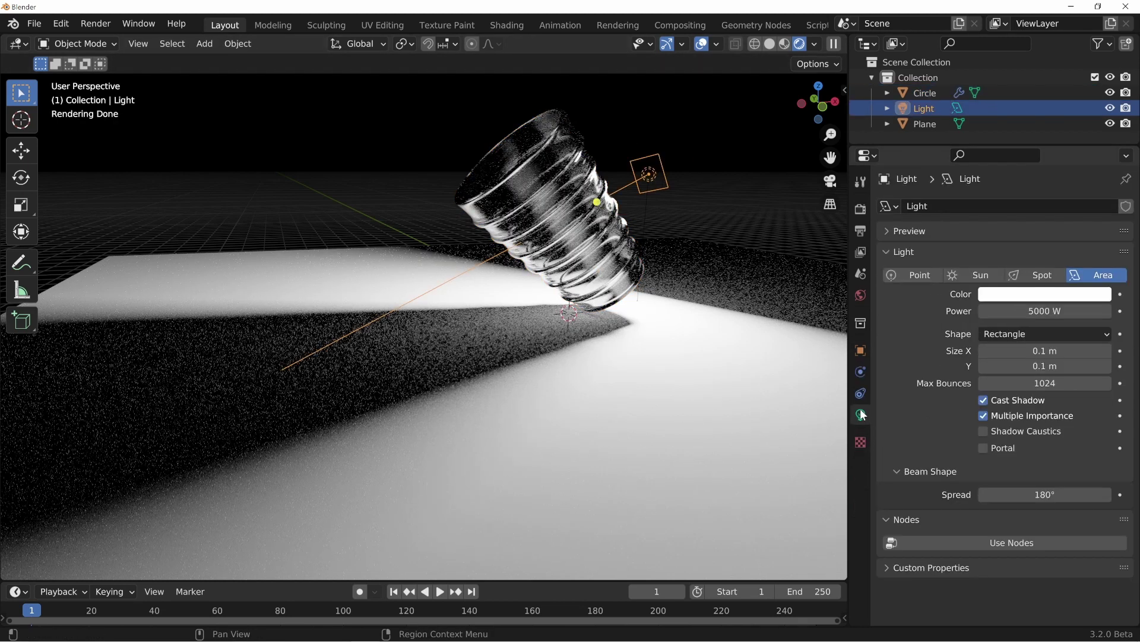
{"action": "left_click", "coordinate": [984, 431]}
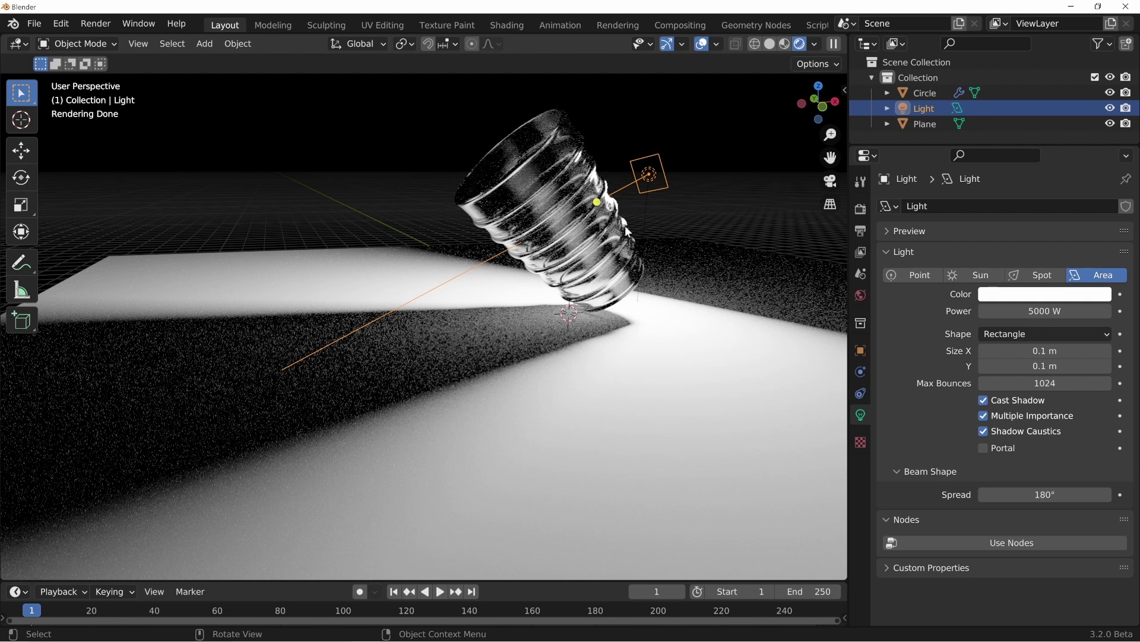
Enable Receive Shadow Caustics on the ground plane
{"action": "left_click", "coordinate": [618, 332]}
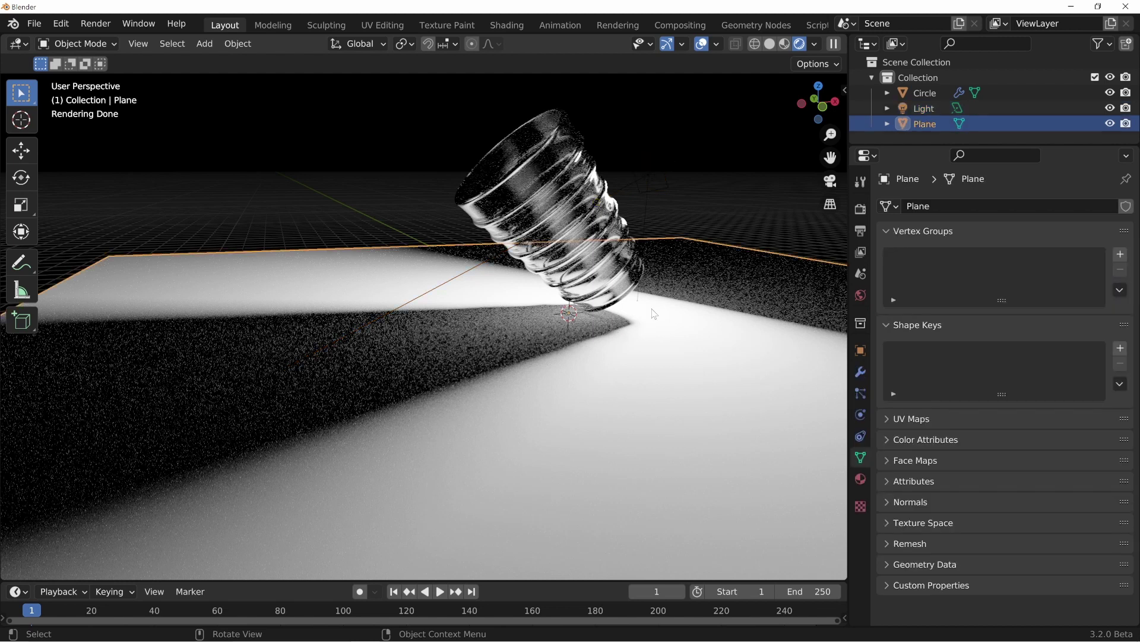
{"action": "left_click", "coordinate": [863, 349]}
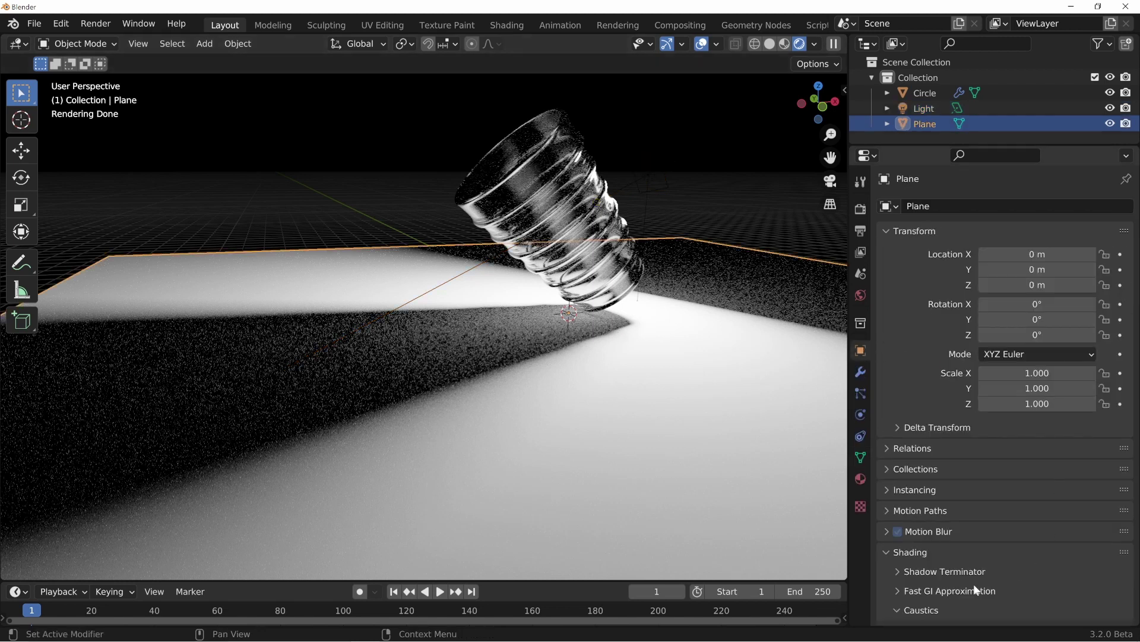
{"action": "scroll", "coordinate": [974, 583], "scroll_direction": "down", "scroll_amount": 5}
{"action": "scroll", "coordinate": [909, 434], "scroll_direction": "down", "scroll_amount": 2}
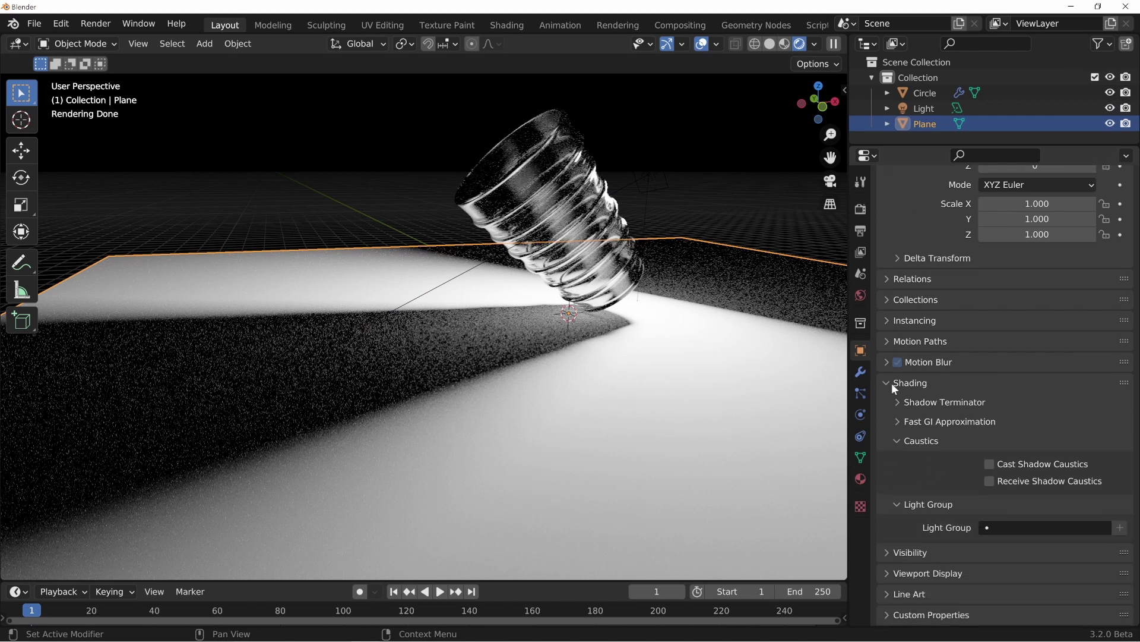
{"action": "left_click", "coordinate": [996, 479]}
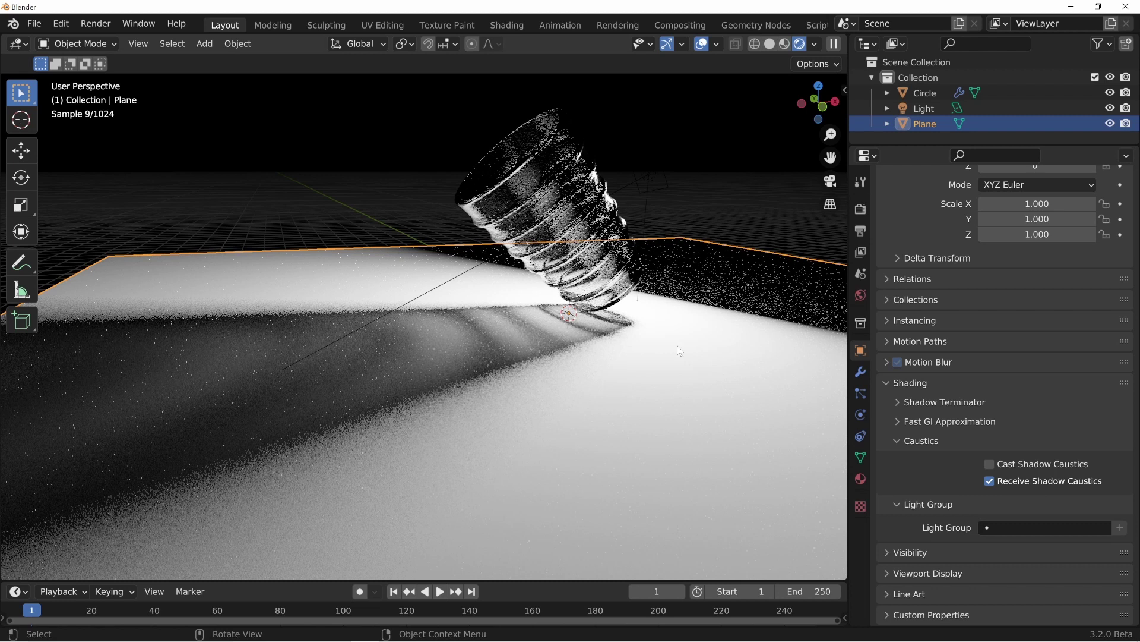
Examine the shadow caustics cast by the cup on the plane from several angles
{"action": "middle_click_drag", "start_coordinate": [677, 345], "coordinate": [533, 351]}
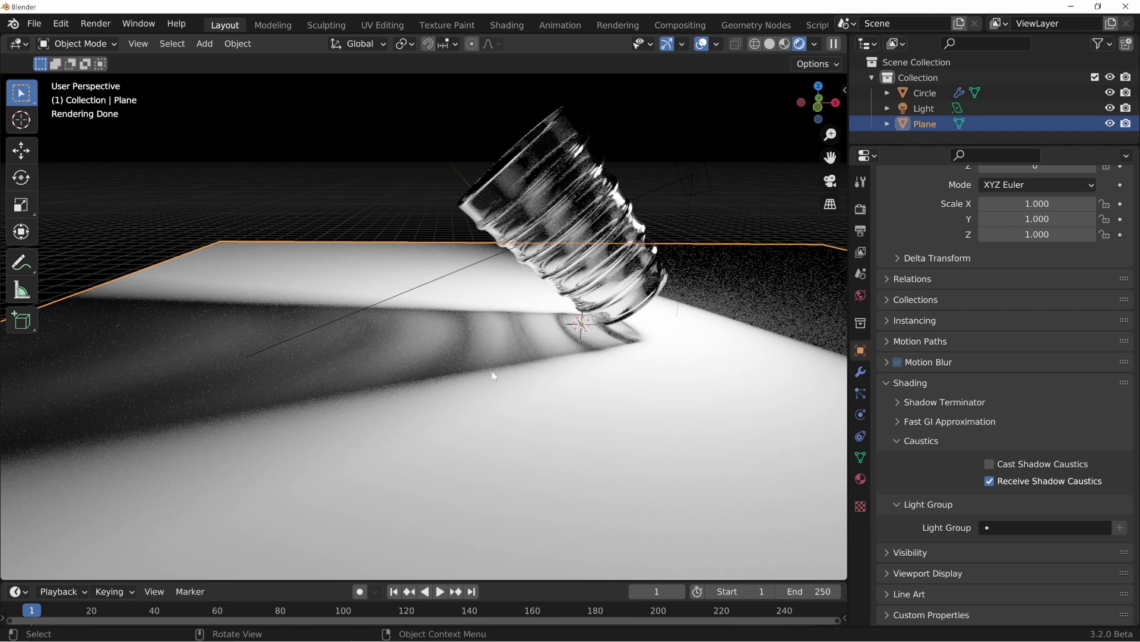
{"action": "middle_click_drag", "start_coordinate": [607, 311], "coordinate": [485, 366]}
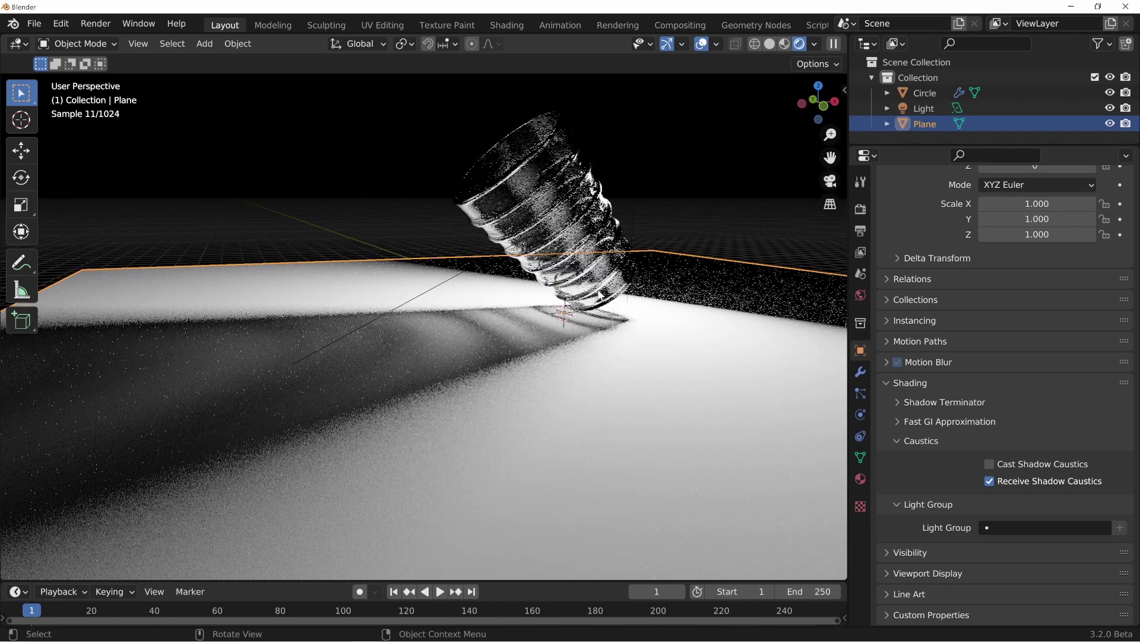
{"action": "middle_click_drag", "start_coordinate": [552, 249], "coordinate": [582, 247]}
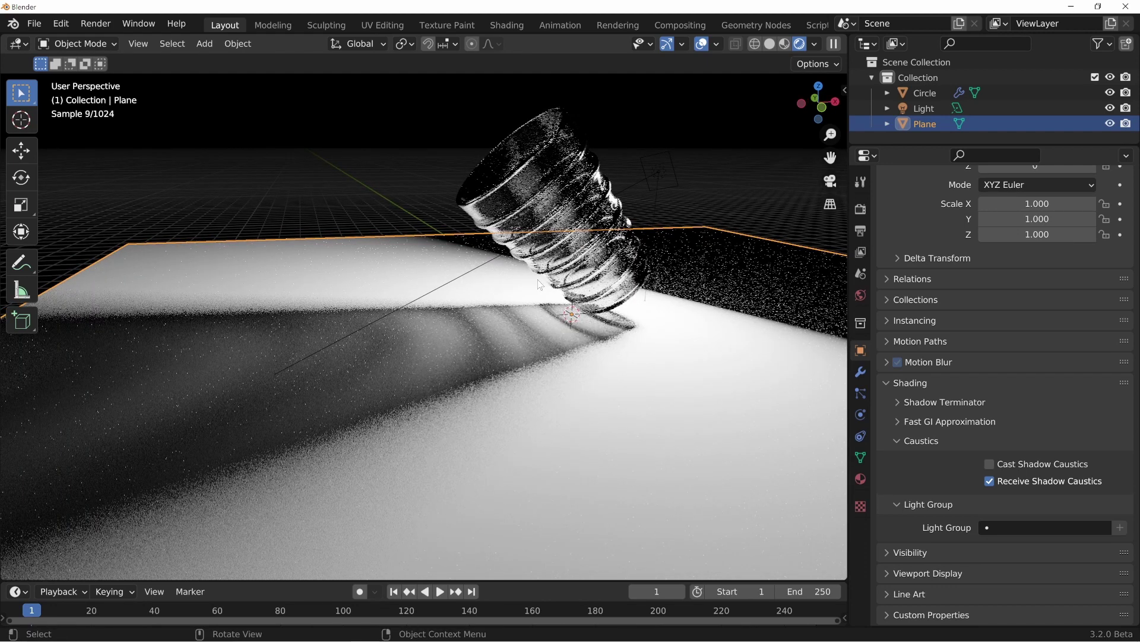
{"action": "middle_click_drag", "start_coordinate": [608, 334], "coordinate": [522, 205]}
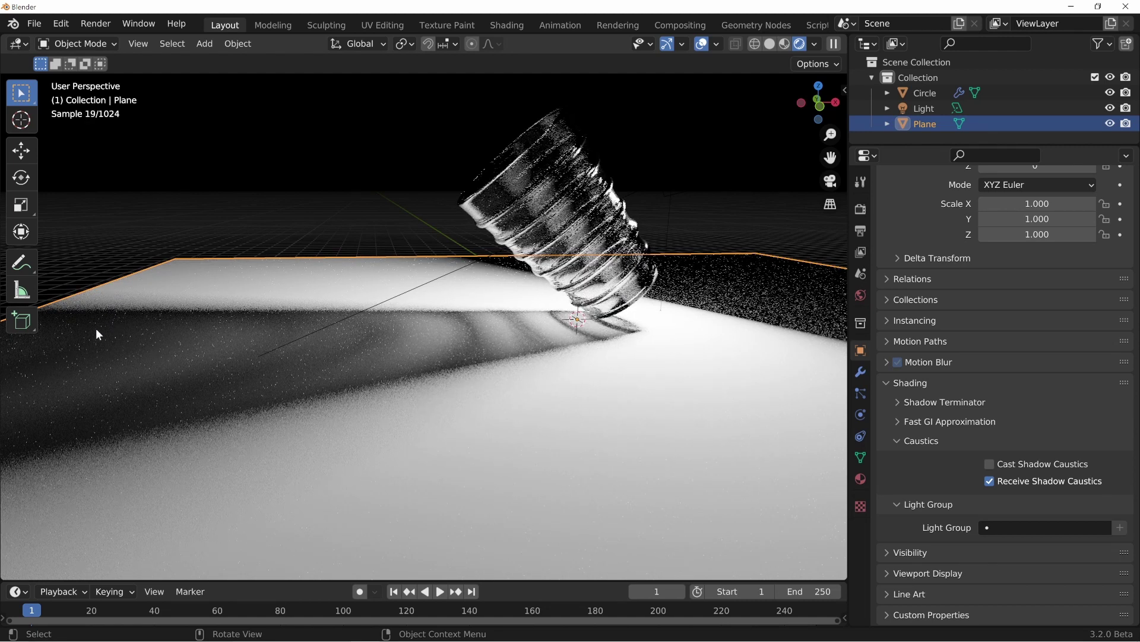
{"action": "middle_click_drag", "start_coordinate": [159, 335], "coordinate": [91, 405]}
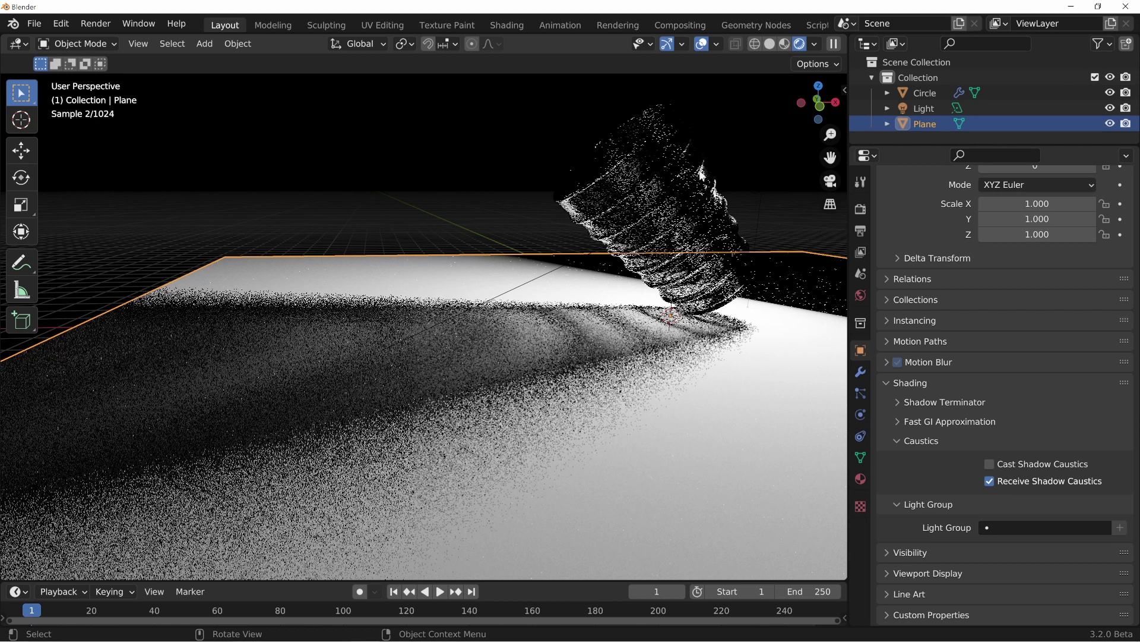
{"action": "middle_click_drag", "start_coordinate": [611, 290], "coordinate": [606, 316]}
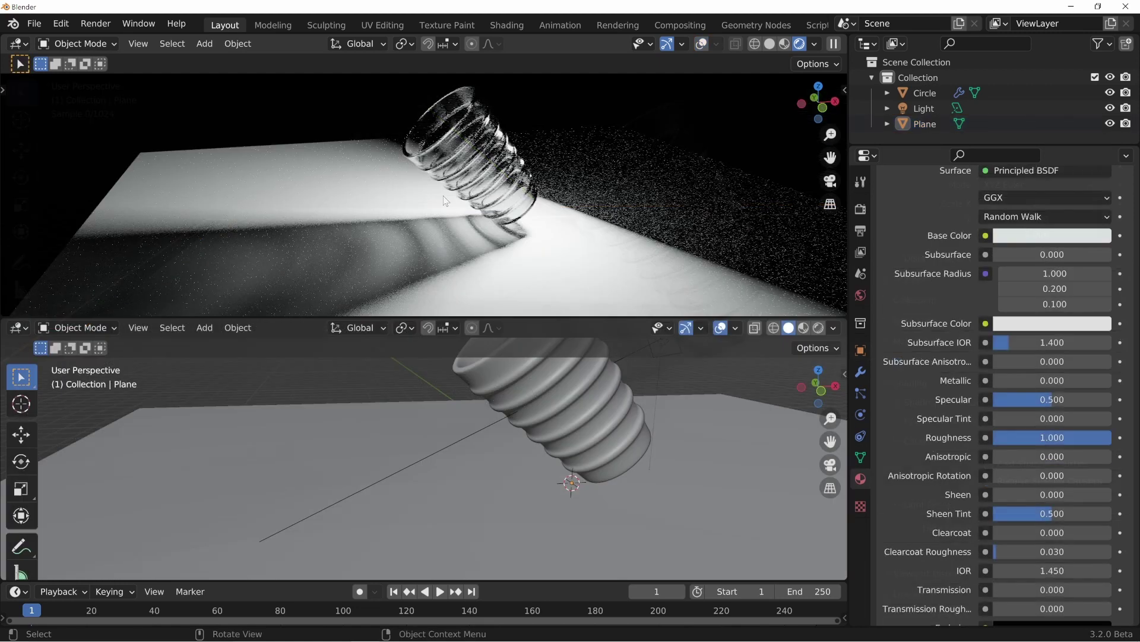
{"action": "middle_click_drag", "start_coordinate": [445, 200], "coordinate": [419, 130]}
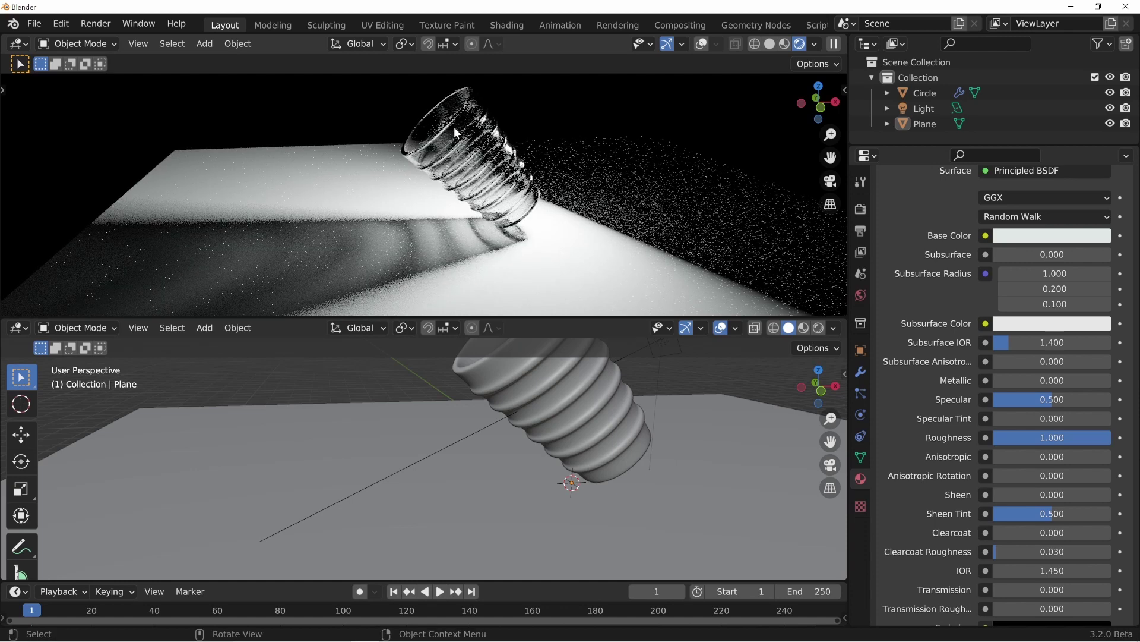
{"action": "middle_click_drag", "start_coordinate": [454, 126], "coordinate": [456, 177]}
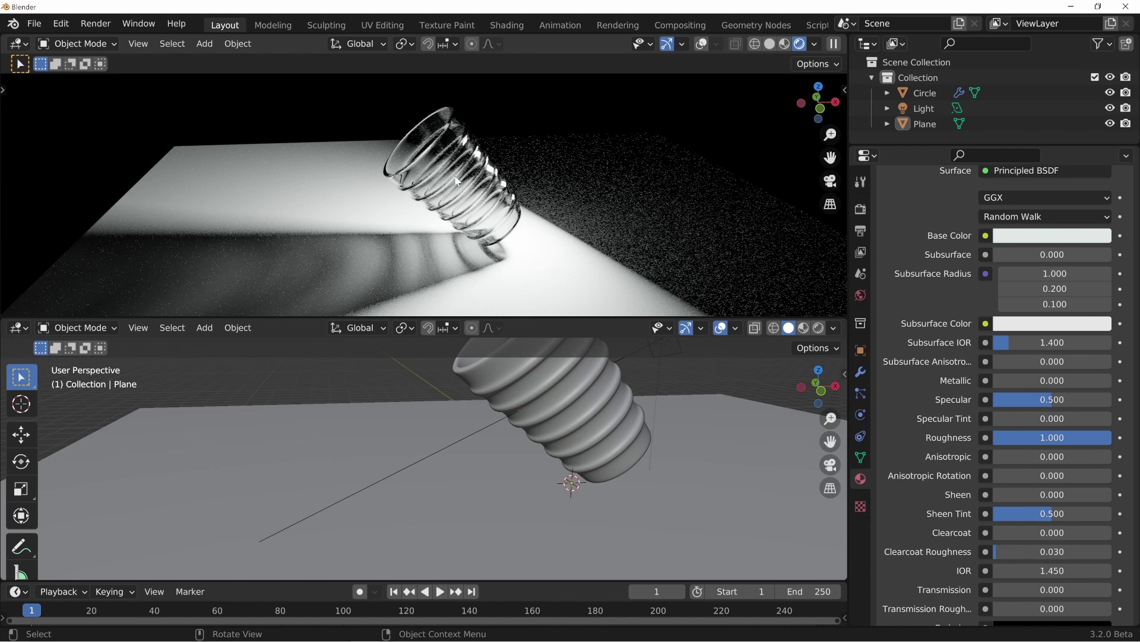
Switch the lower viewport to the Shader Editor and show the cup's glass material, Material.002
{"action": "left_click", "coordinate": [18, 327]}
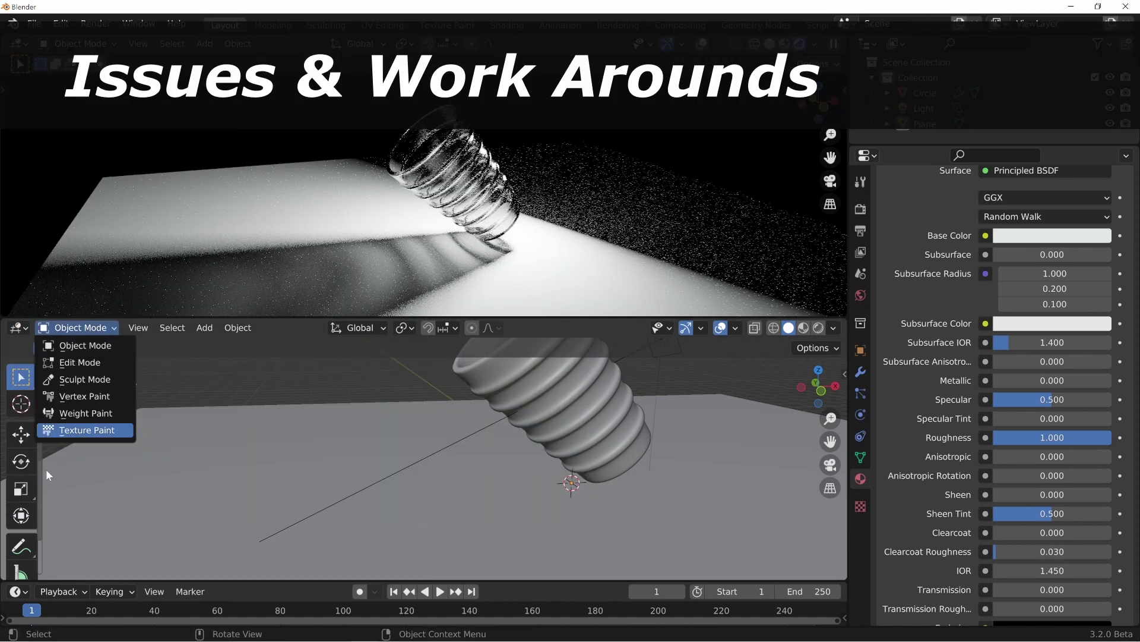
{"action": "left_click", "coordinate": [32, 471]}
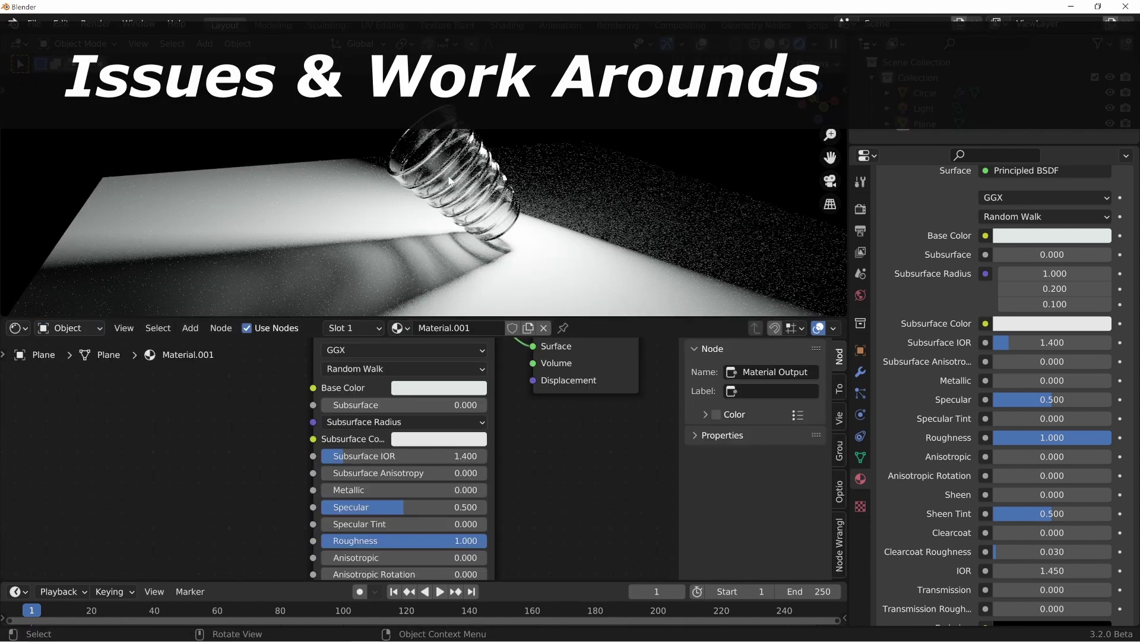
{"action": "scroll", "coordinate": [531, 426], "scroll_direction": "down", "scroll_amount": 2}
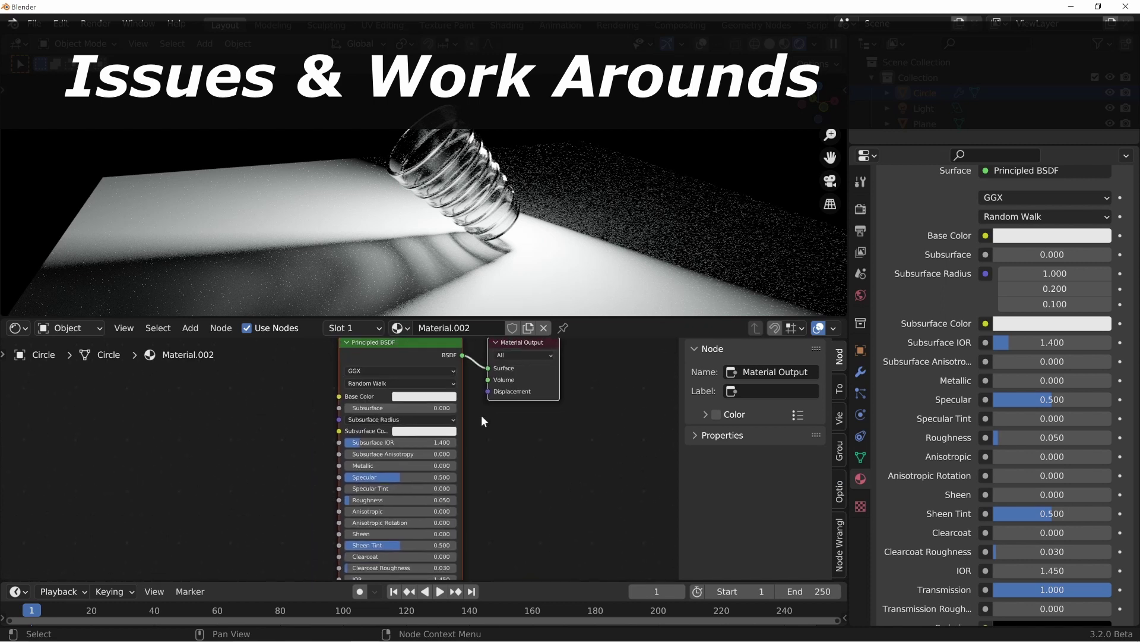
Try a light blue base color on the cup's Principled BSDF and reduce it to a very faint blue tint
{"action": "left_click", "coordinate": [443, 395]}
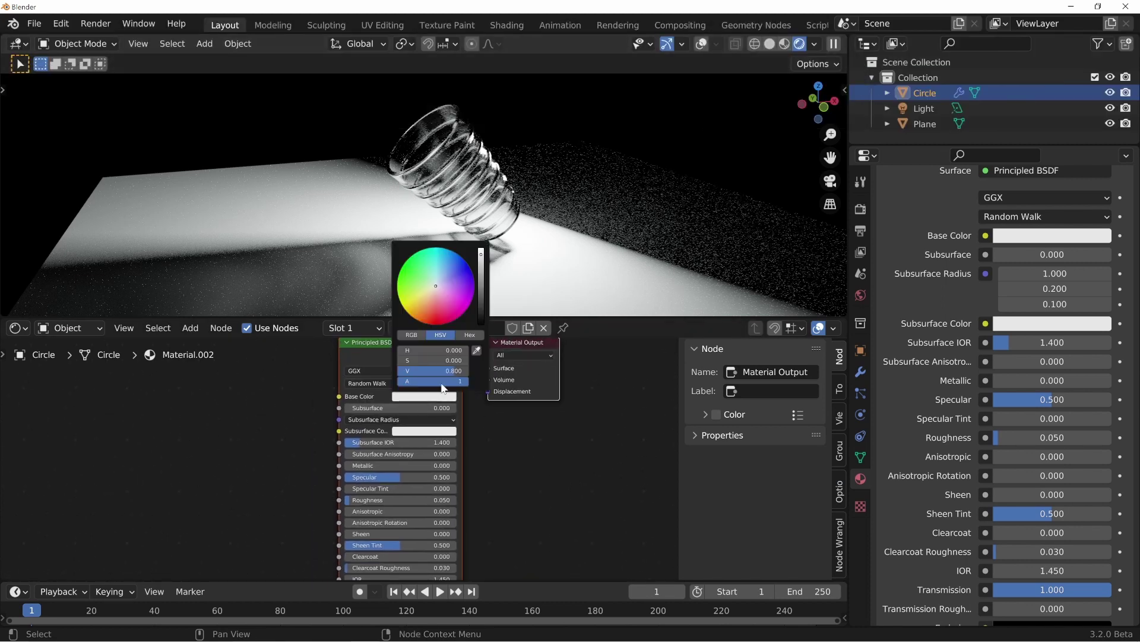
{"action": "left_click_drag", "start_coordinate": [435, 285], "coordinate": [439, 279]}
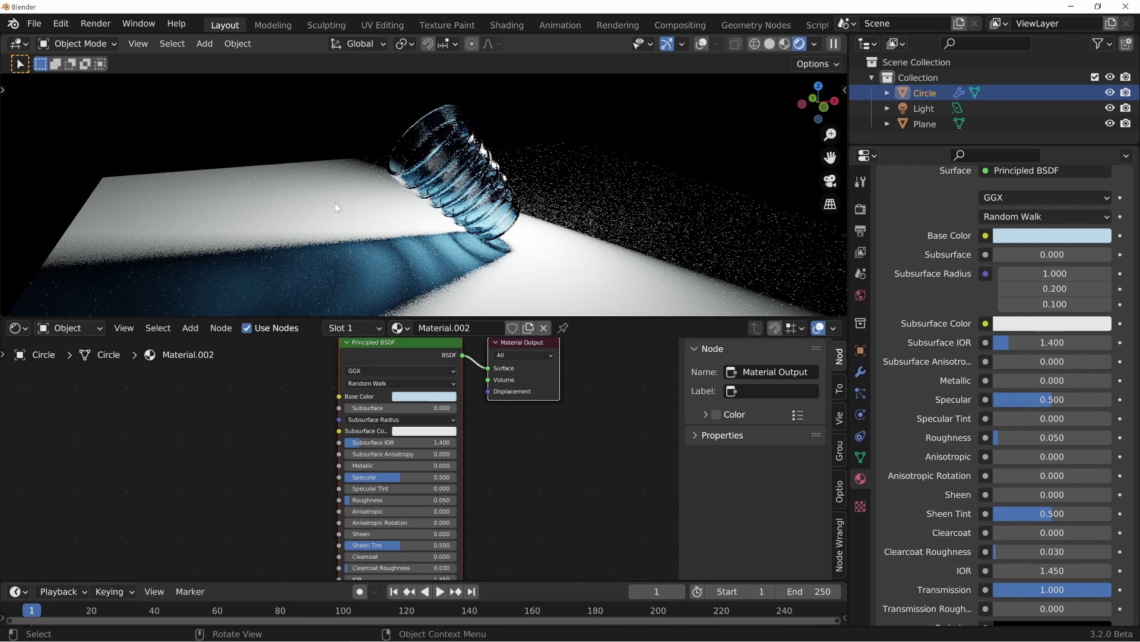
{"action": "left_click", "coordinate": [425, 397]}
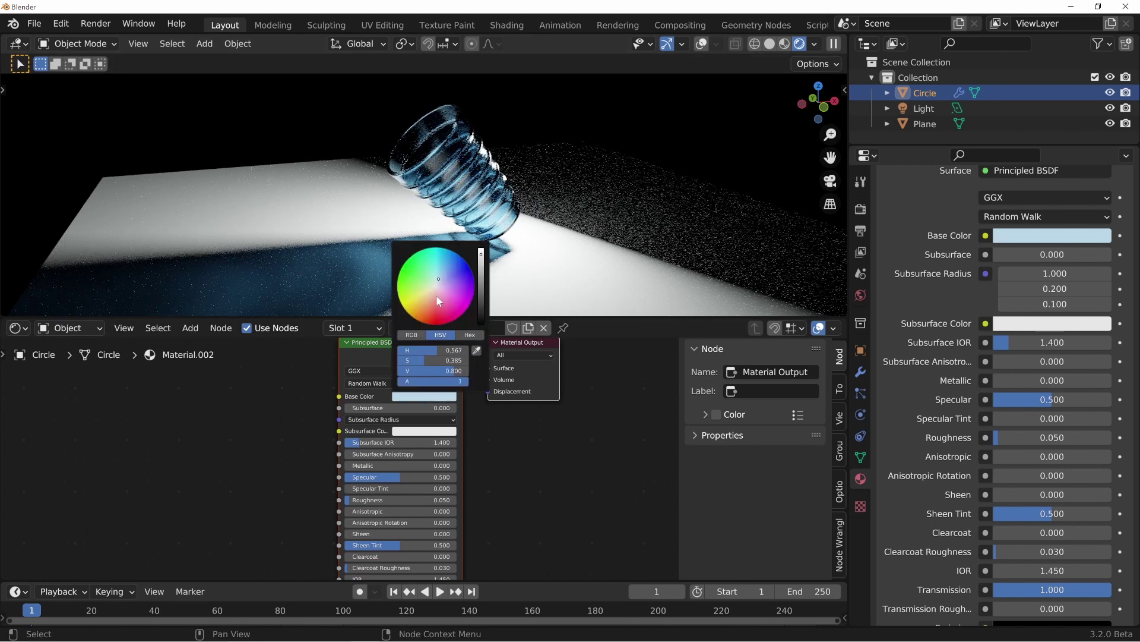
{"action": "left_click", "coordinate": [436, 284]}
Space out the material nodes and add a Volume Absorption node between the Principled BSDF and the Material Output
{"action": "middle_click_drag", "start_coordinate": [471, 436], "coordinate": [560, 492]}
{"action": "left_click_drag", "start_coordinate": [499, 399], "coordinate": [262, 362]}
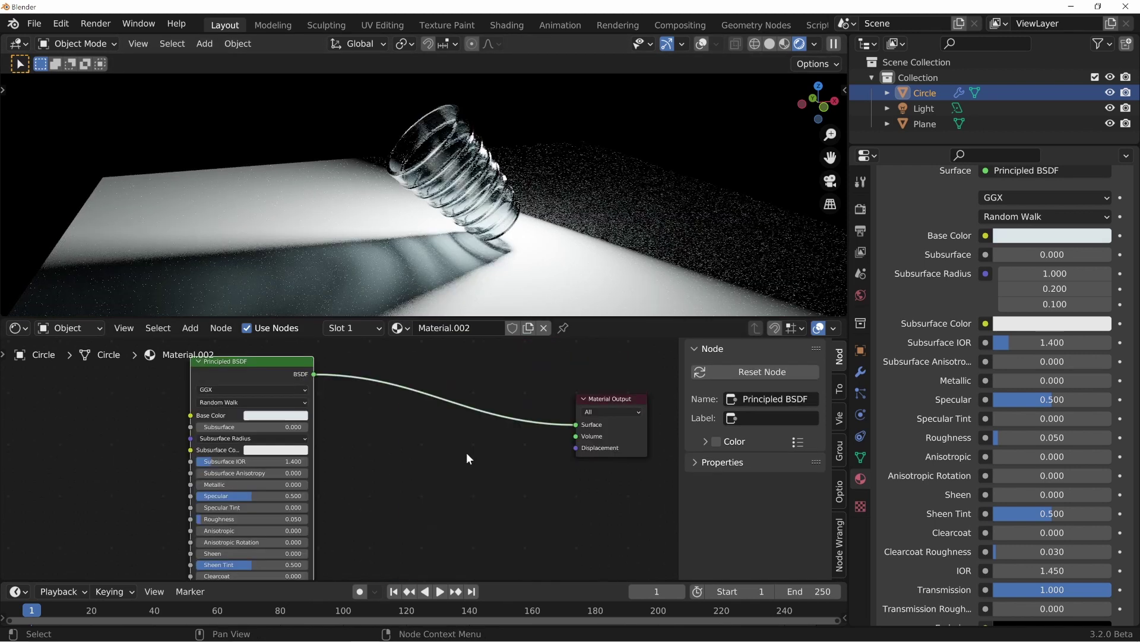
{"action": "left_click", "coordinate": [518, 514]}
{"action": "middle_click_drag", "start_coordinate": [518, 514], "coordinate": [561, 392]}
{"action": "middle_click_drag", "start_coordinate": [521, 425], "coordinate": [484, 457]}
{"action": "scroll", "coordinate": [505, 470], "scroll_direction": "down", "scroll_amount": 5}
{"action": "key", "text": "shift+a"}
{"action": "mouse_move", "coordinate": [422, 487]}
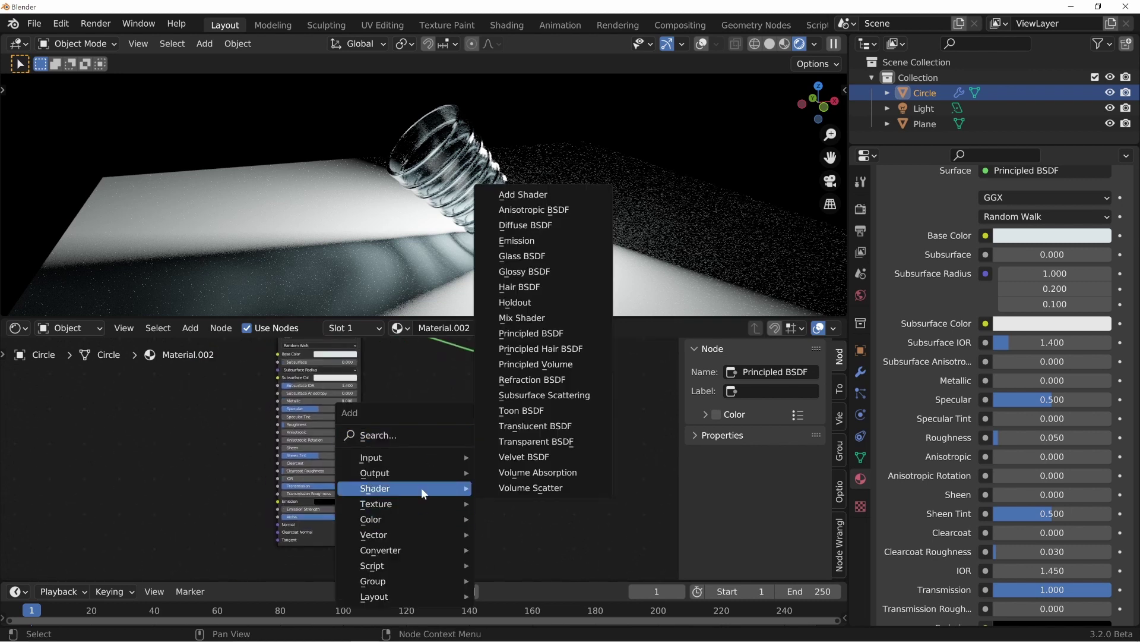
{"action": "left_click", "coordinate": [534, 473]}
{"action": "left_click", "coordinate": [498, 475]}
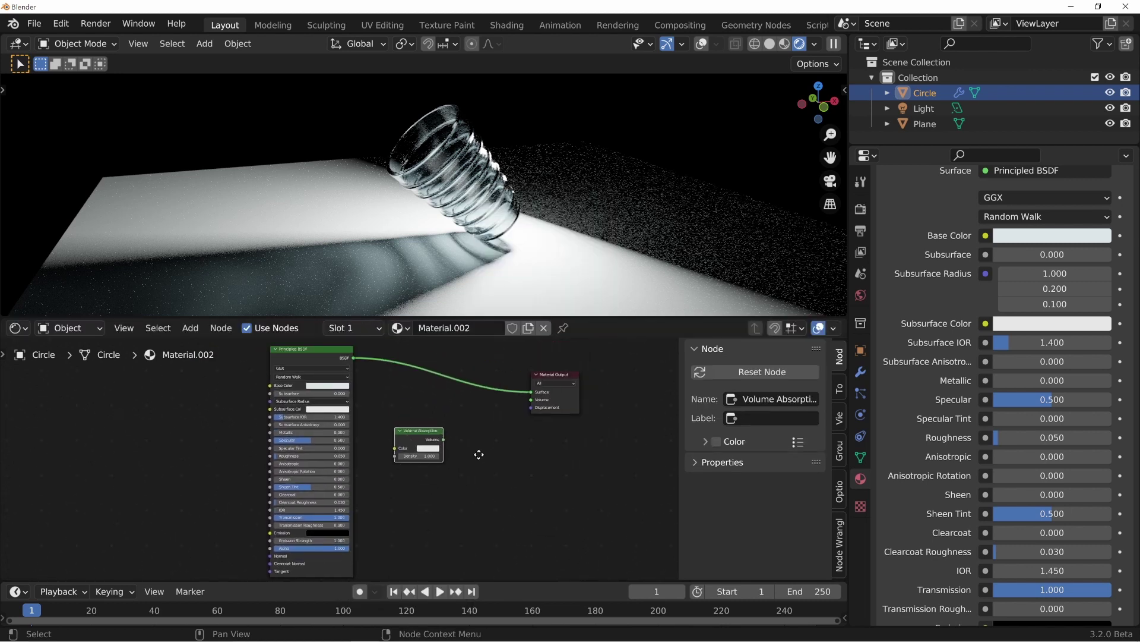
Connect the Volume Absorption node's Volume output to the Volume input of the Material Output
{"action": "scroll", "coordinate": [475, 482], "scroll_direction": "up", "scroll_amount": 2}
{"action": "left_click_drag", "start_coordinate": [455, 475], "coordinate": [558, 429]}
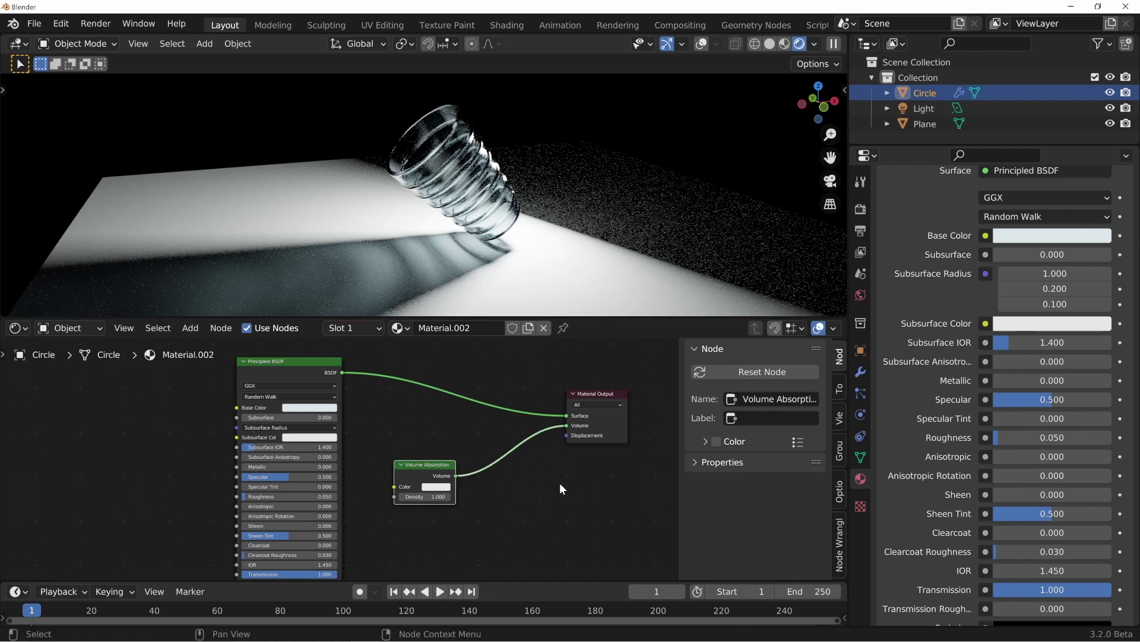
{"action": "scroll", "coordinate": [560, 482], "scroll_direction": "up", "scroll_amount": 1}
{"action": "middle_click_drag", "start_coordinate": [646, 392], "coordinate": [578, 348]}
{"action": "middle_click_drag", "start_coordinate": [461, 479], "coordinate": [455, 493]}
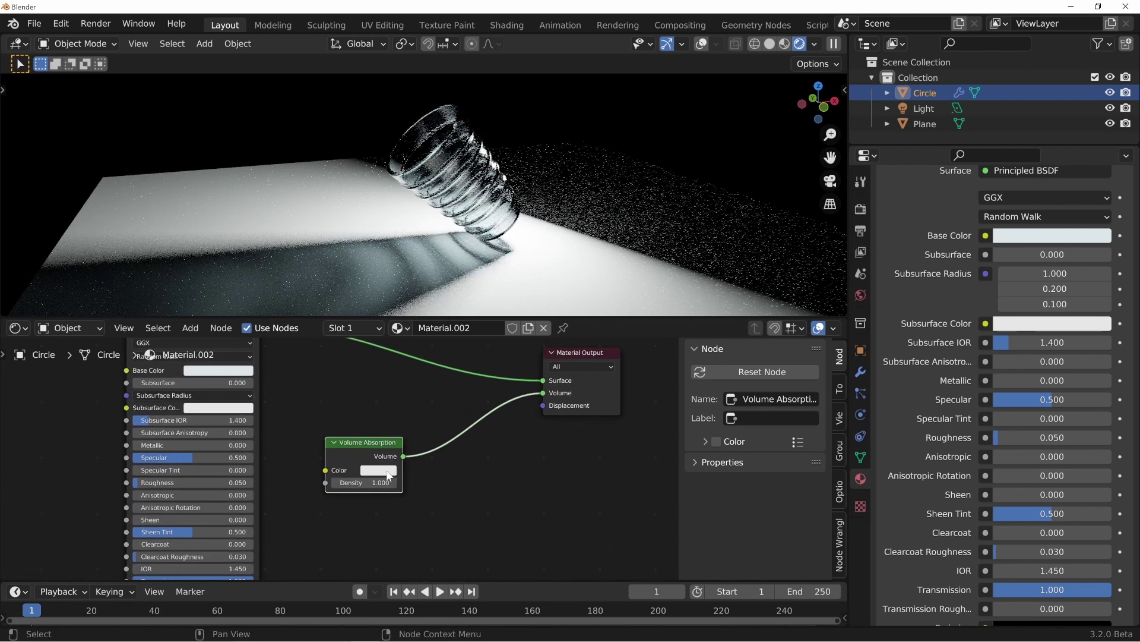
Make the Volume Absorption color orange and try its density at 2 and at 10
{"action": "left_click", "coordinate": [378, 470]}
{"action": "left_click", "coordinate": [397, 379]}
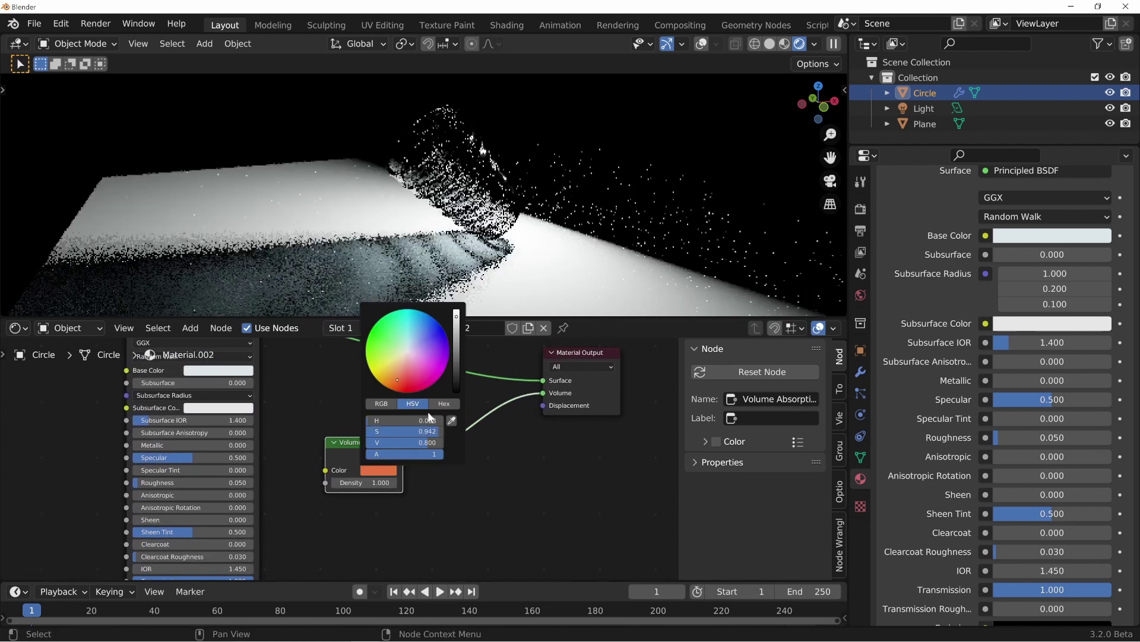
{"action": "left_click", "coordinate": [364, 482]}
{"action": "type", "text": "2"}
{"action": "key", "text": "Return"}
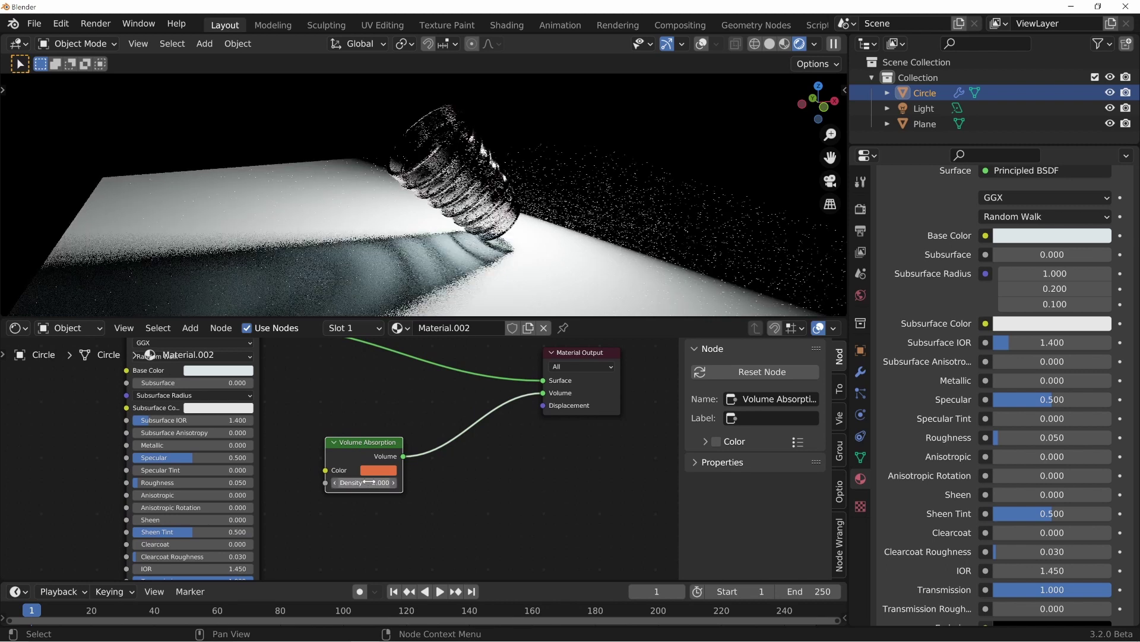
{"action": "left_click", "coordinate": [366, 482]}
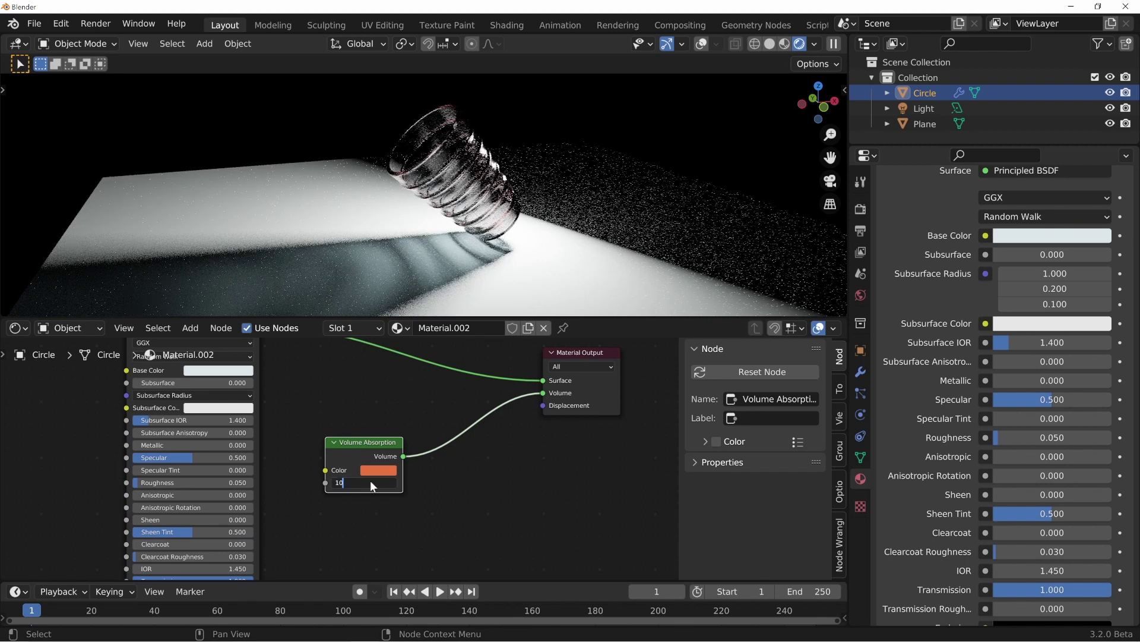
{"action": "key", "text": "Return"}
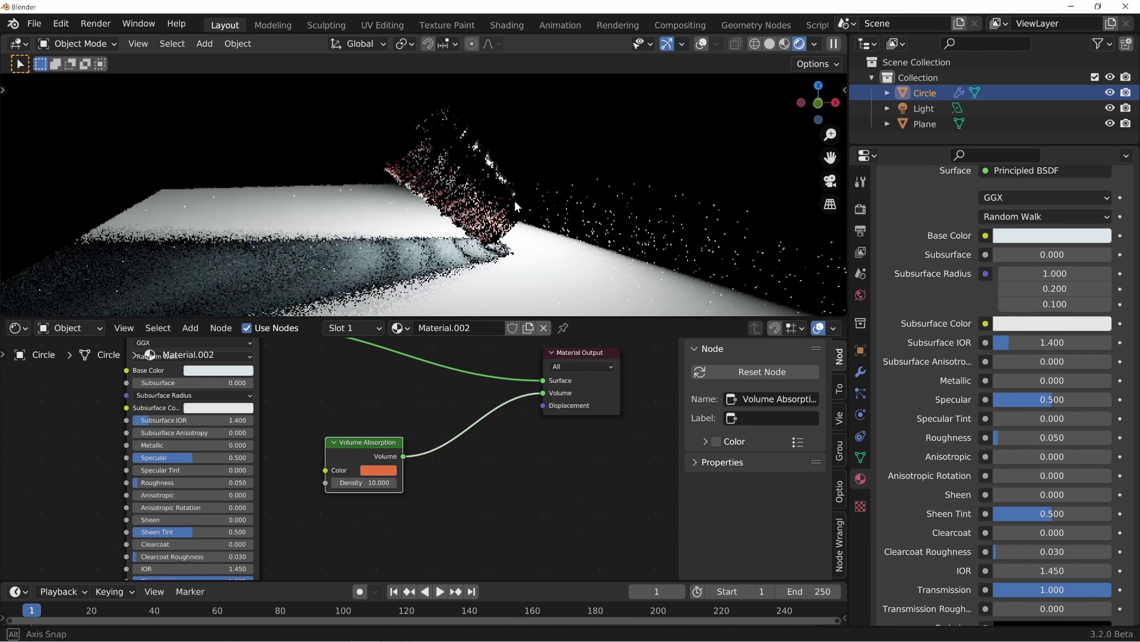
Set the Principled BSDF base color to pure white by entering 1 for the RGB channels, and check the cup's shadow
{"action": "middle_click_drag", "start_coordinate": [197, 377], "coordinate": [266, 440]}
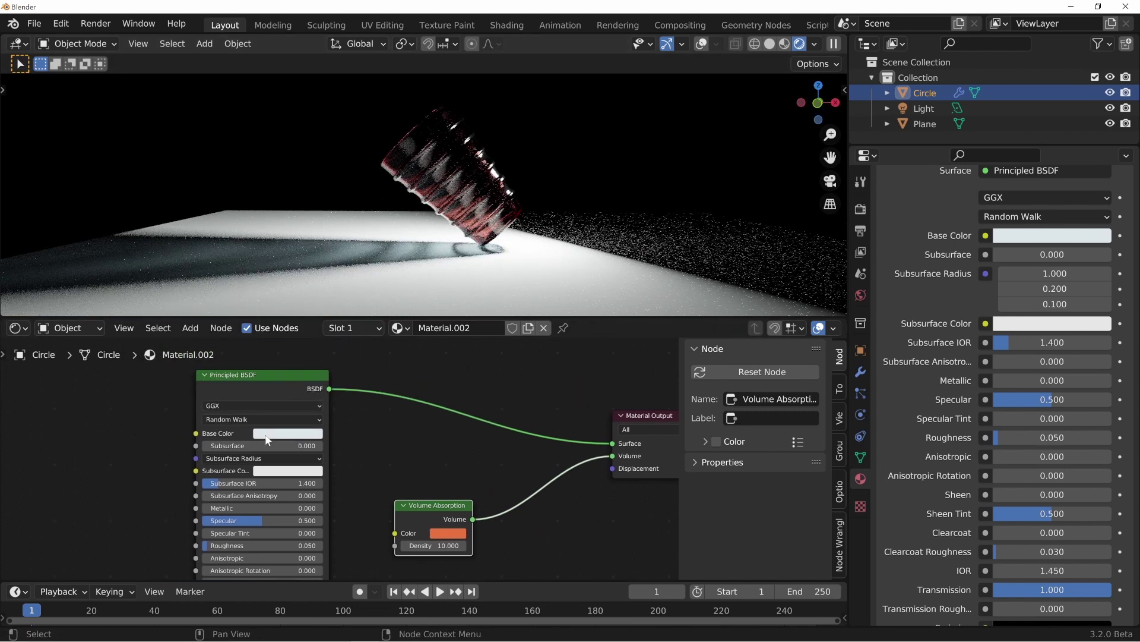
{"action": "left_click", "coordinate": [266, 439]}
{"action": "left_click", "coordinate": [284, 364]}
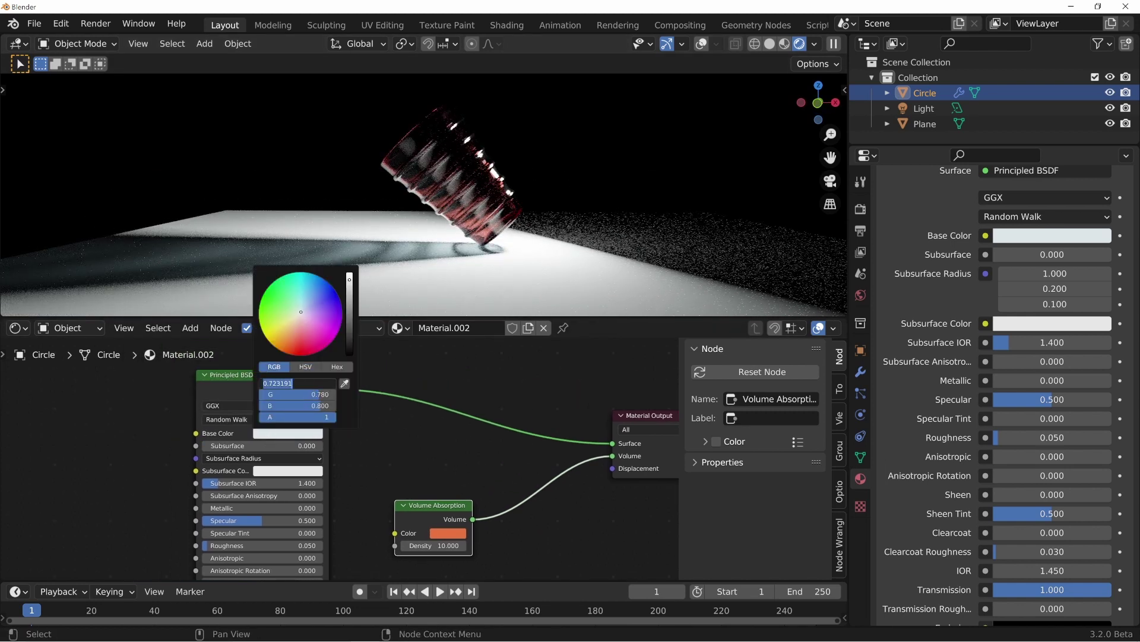
{"action": "type", "text": "1"}
{"action": "key", "text": "Tab"}
{"action": "type", "text": "1"}
{"action": "key", "text": "Tab"}
{"action": "type", "text": "1"}
{"action": "key", "text": "Return"}
{"action": "middle_click_drag", "start_coordinate": [443, 182], "coordinate": [451, 188]}
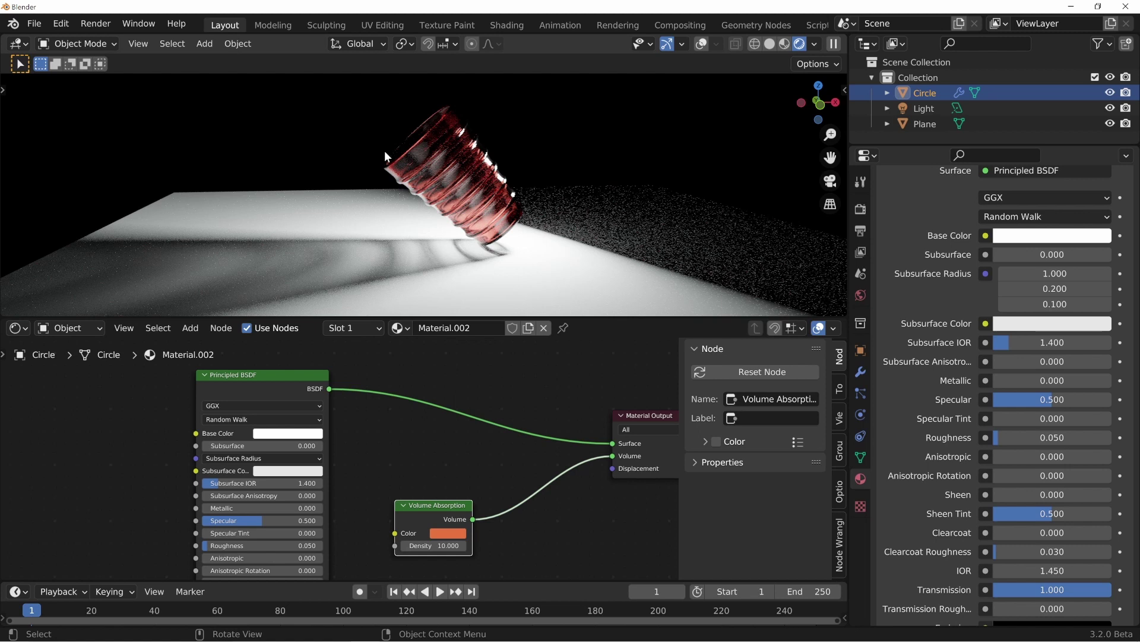
{"action": "middle_click_drag", "start_coordinate": [540, 205], "coordinate": [438, 161]}
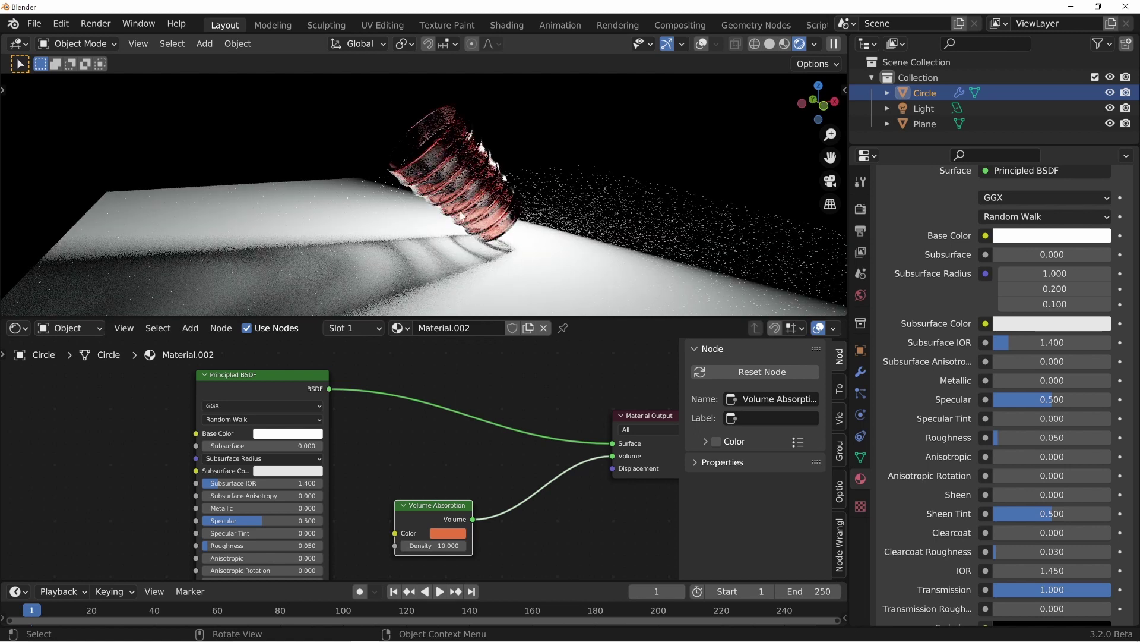
Give the Principled BSDF base color a very faint pink tint
{"action": "middle_click_drag", "start_coordinate": [394, 407], "coordinate": [427, 417]}
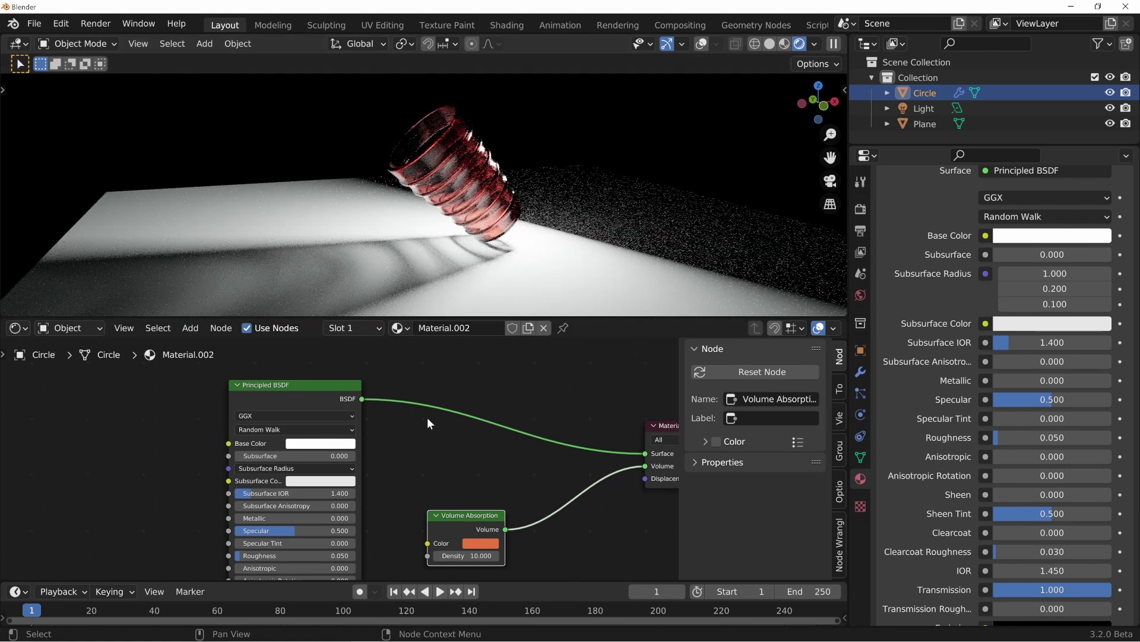
{"action": "left_click", "coordinate": [320, 444]}
{"action": "left_click", "coordinate": [332, 326]}
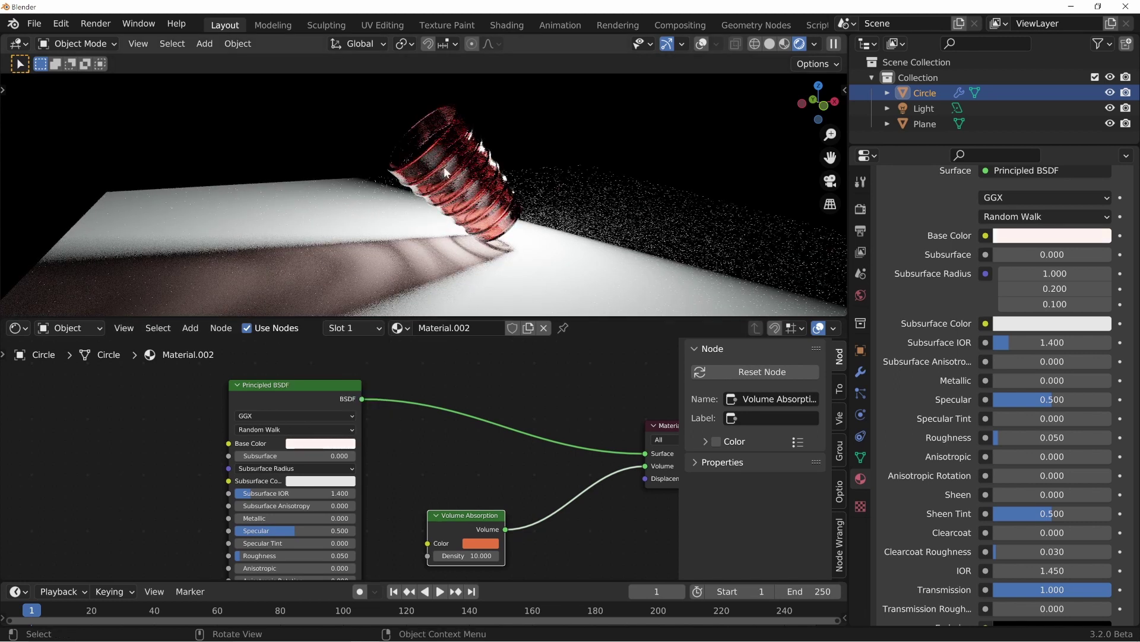
Set the Volume Absorption density to 2 and check the cup from a lower angle
{"action": "middle_click_drag", "start_coordinate": [554, 522], "coordinate": [538, 481]}
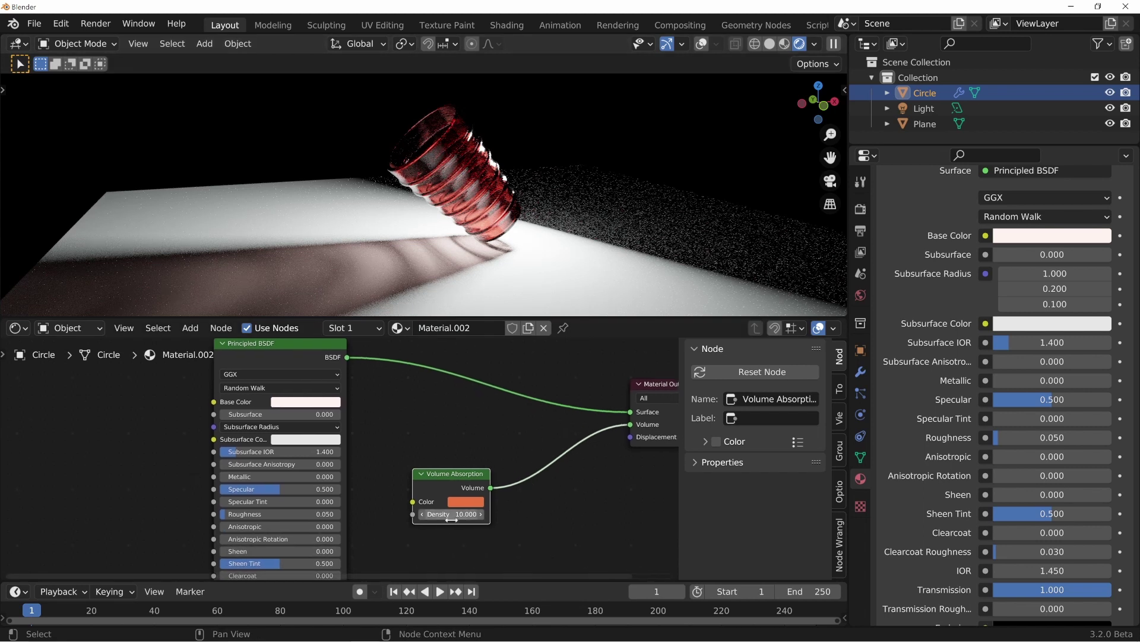
{"action": "left_click", "coordinate": [452, 514]}
{"action": "type", "text": "2"}
{"action": "key", "text": "Return"}
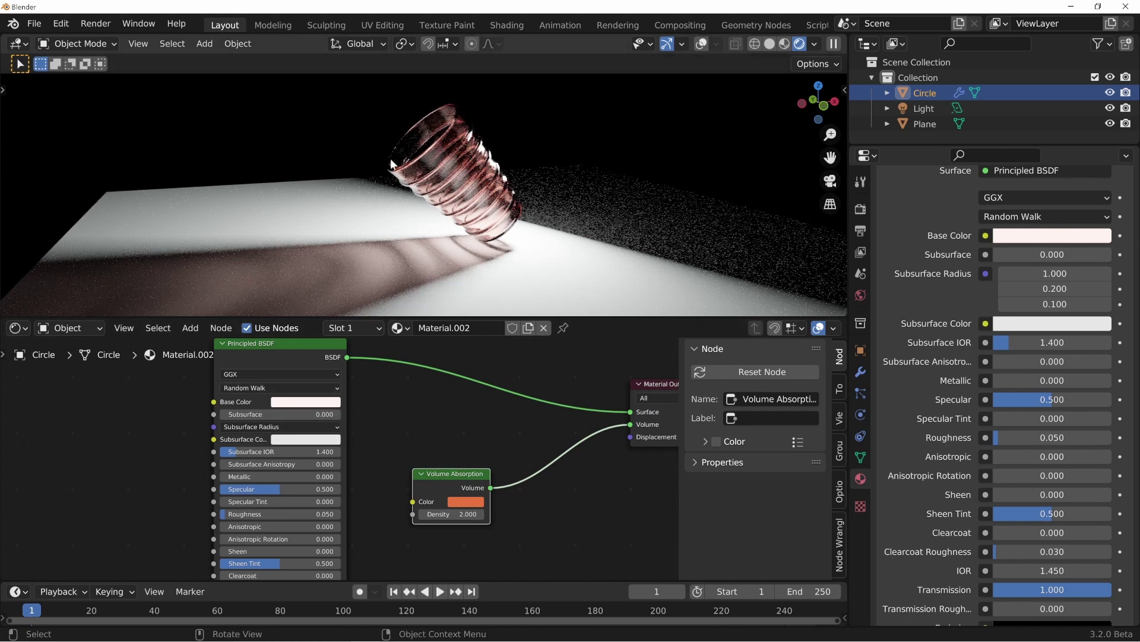
{"action": "middle_click_drag", "start_coordinate": [480, 241], "coordinate": [457, 248]}
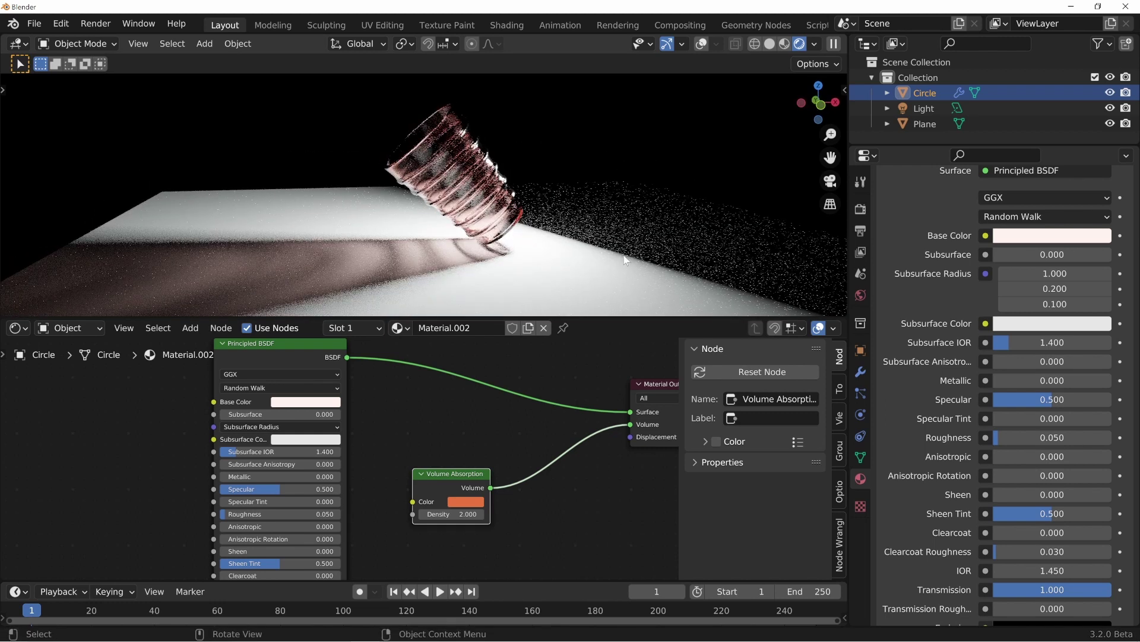
Disconnect the Volume Absorption node from the Material Output and move it aside
{"action": "middle_click_drag", "start_coordinate": [300, 500], "coordinate": [400, 464]}
{"action": "middle_click_drag", "start_coordinate": [398, 406], "coordinate": [302, 382]}
{"action": "left_click_drag", "start_coordinate": [630, 365], "coordinate": [534, 386]}
{"action": "left_click_drag", "start_coordinate": [451, 415], "coordinate": [496, 439]}
{"action": "middle_click_drag", "start_coordinate": [523, 279], "coordinate": [535, 279]}
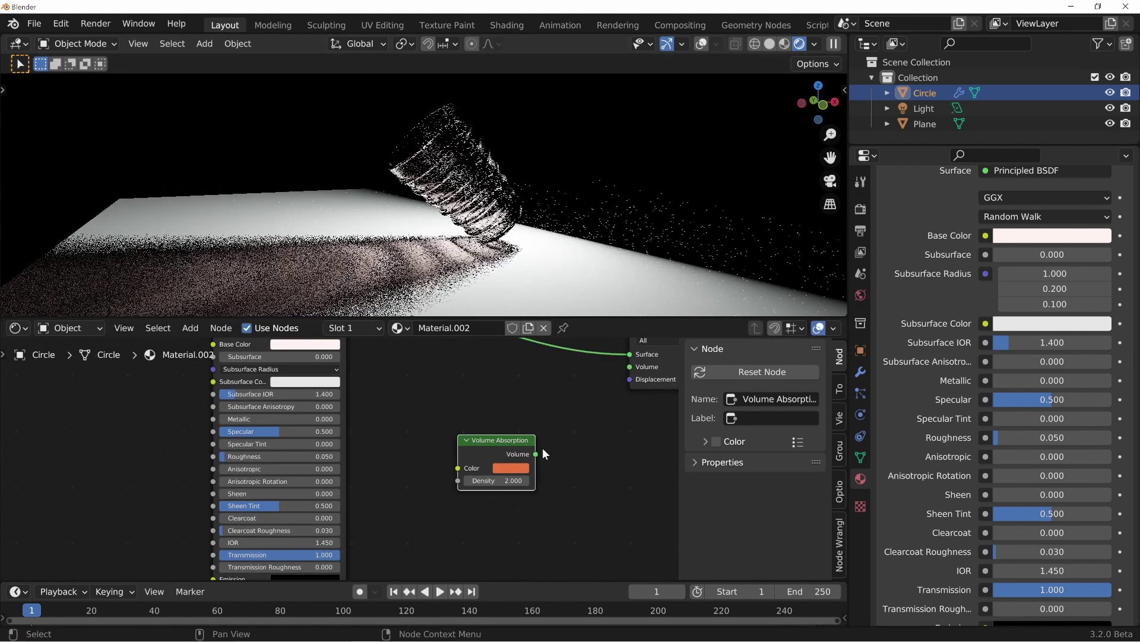
{"action": "middle_click_drag", "start_coordinate": [300, 400], "coordinate": [519, 454]}
{"action": "scroll", "coordinate": [404, 451], "scroll_direction": "down", "scroll_amount": 7}
{"action": "middle_click_drag", "start_coordinate": [143, 501], "coordinate": [272, 460]}
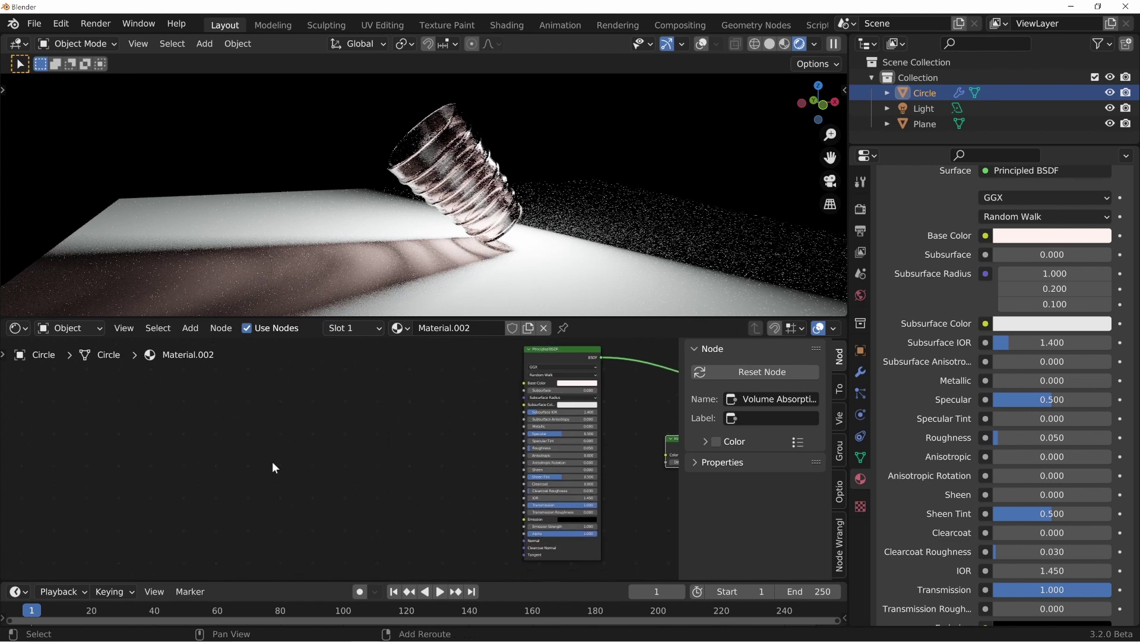
{"action": "key", "text": "shift+a"}
{"action": "mouse_move", "coordinate": [231, 529]}
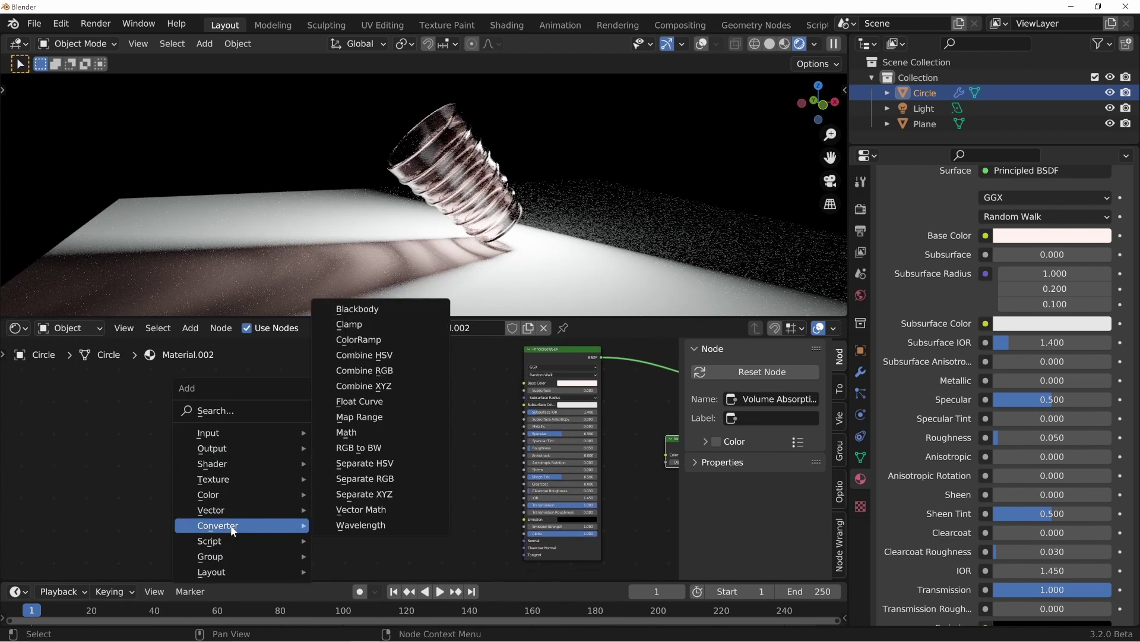
{"action": "middle_click_drag", "start_coordinate": [502, 546], "coordinate": [467, 518]}
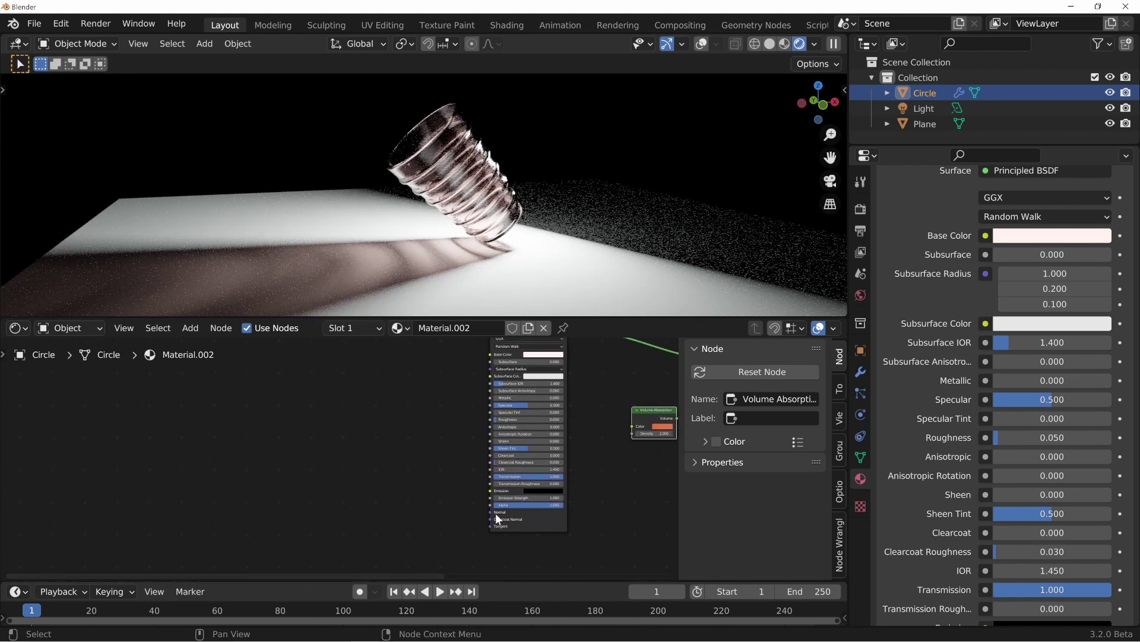
{"action": "left_click_drag", "start_coordinate": [496, 512], "coordinate": [358, 442]}
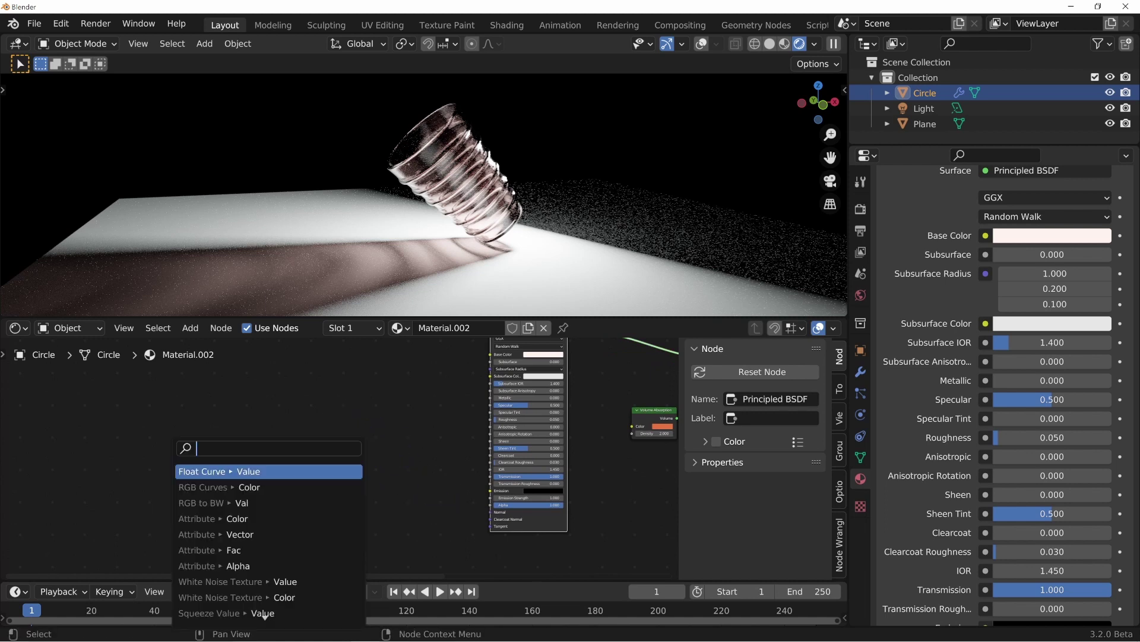
{"action": "key", "text": "Escape"}
Add a Voronoi Texture node beside the Principled BSDF and preview its pattern directly on the cup
{"action": "middle_click_drag", "start_coordinate": [196, 449], "coordinate": [271, 419]}
{"action": "key", "text": "shift+a"}
{"action": "mouse_move", "coordinate": [193, 448]}
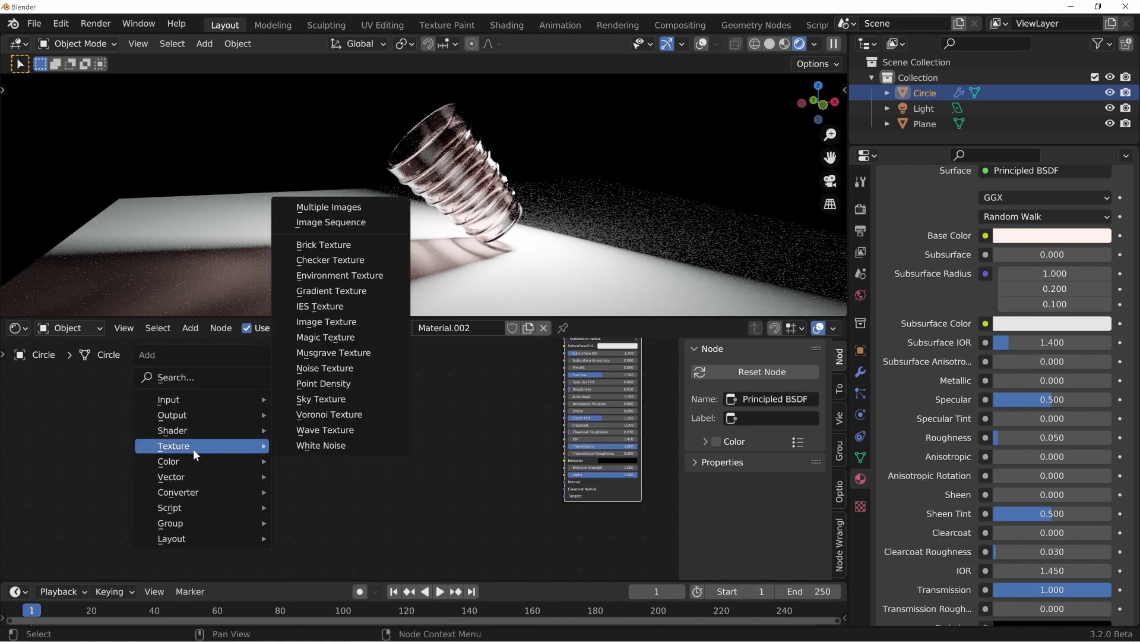
{"action": "left_click", "coordinate": [340, 417]}
{"action": "left_click", "coordinate": [251, 430]}
{"action": "left_click", "coordinate": [249, 432], "text": "ctrl+shift"}
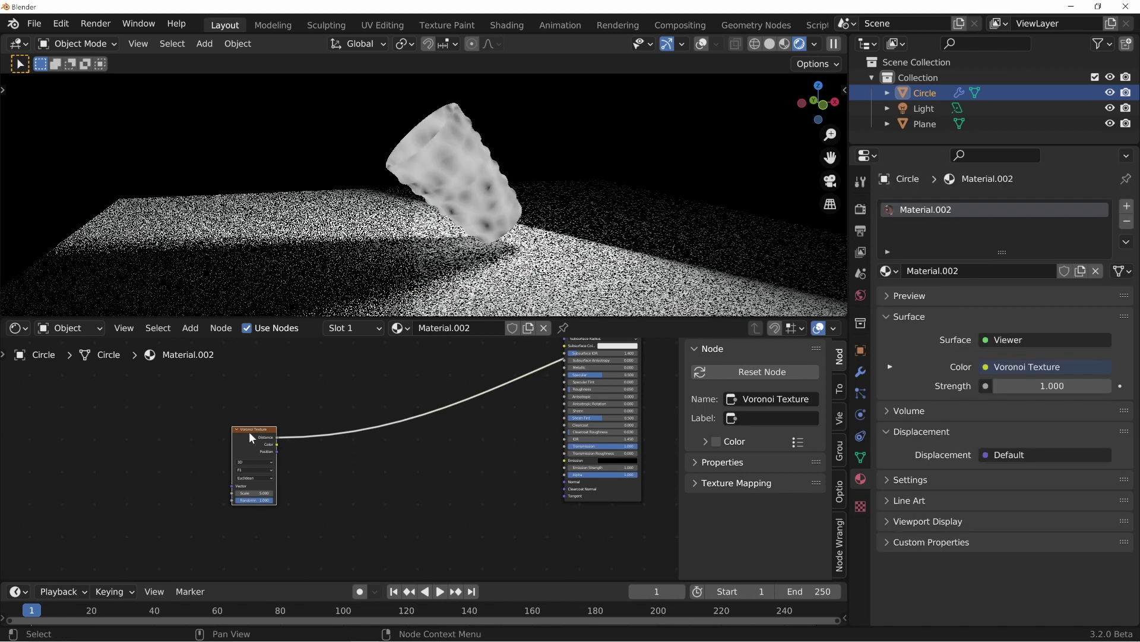
{"action": "left_click_drag", "start_coordinate": [248, 431], "coordinate": [249, 423]}
{"action": "scroll", "coordinate": [539, 225], "scroll_direction": "up", "scroll_amount": 5}
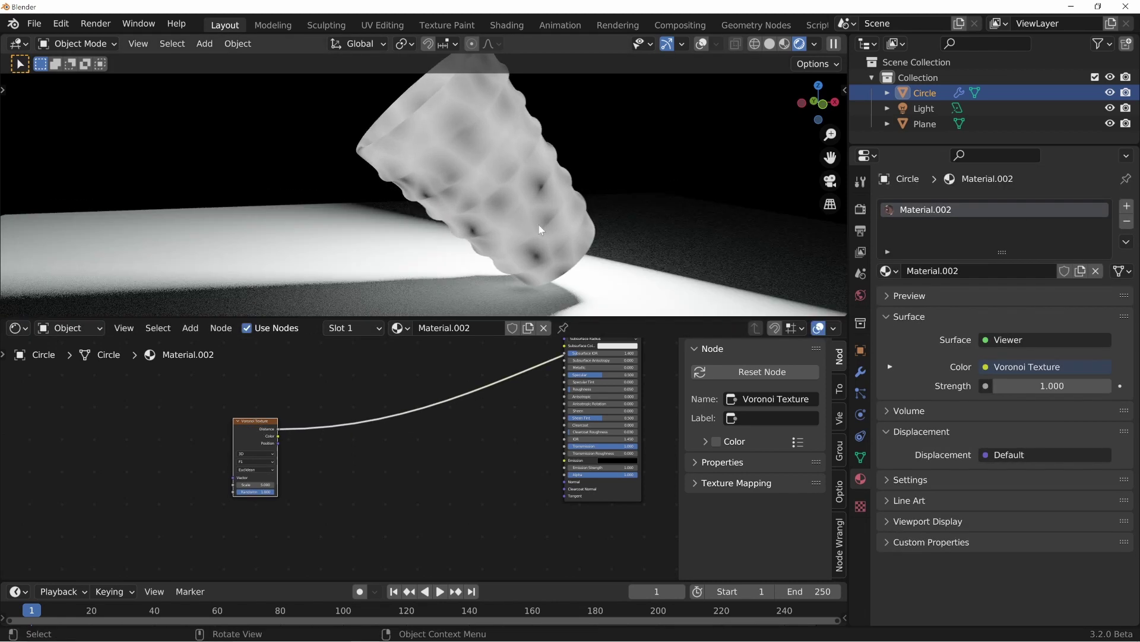
{"action": "middle_click_drag", "start_coordinate": [540, 225], "coordinate": [538, 213]}
Add a Displacement node and place it beyond the Principled BSDF, below the Volume Absorption node
{"action": "middle_click_drag", "start_coordinate": [388, 470], "coordinate": [363, 458]}
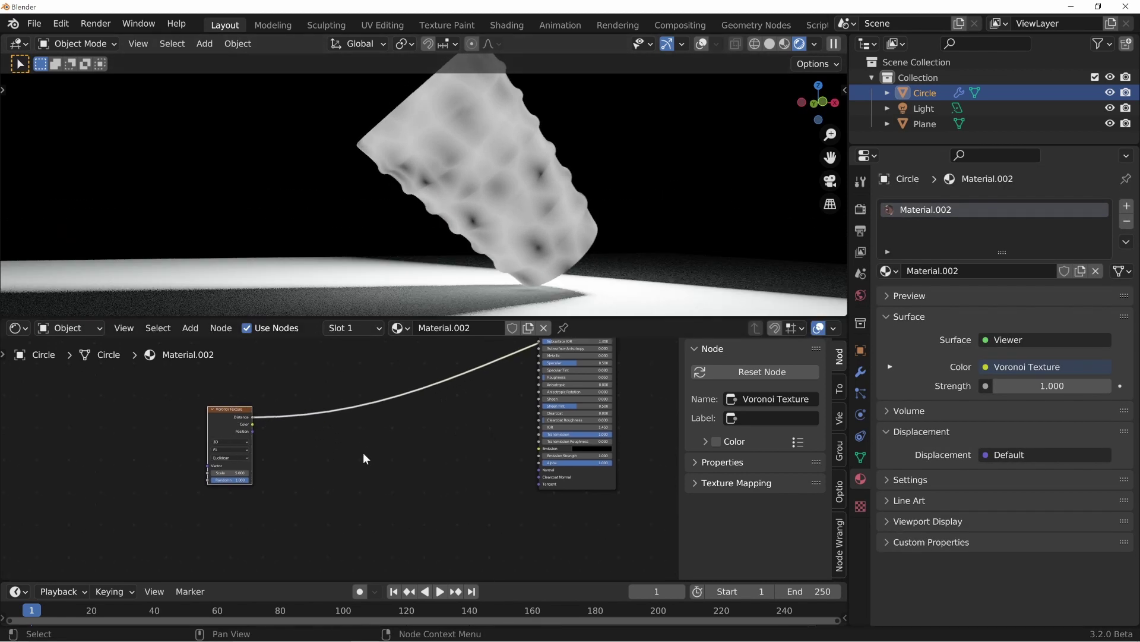
{"action": "key", "text": "shift+a"}
{"action": "mouse_move", "coordinate": [329, 470]}
{"action": "left_click", "coordinate": [457, 483]}
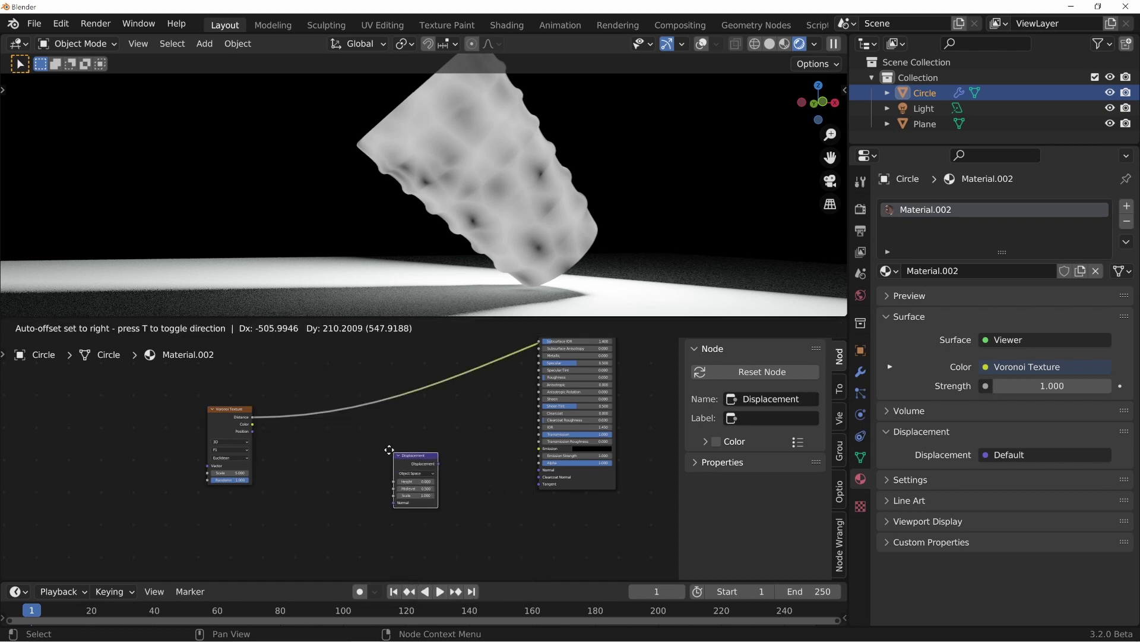
{"action": "left_click", "coordinate": [653, 515]}
{"action": "left_click_drag", "start_coordinate": [653, 515], "coordinate": [648, 476]}
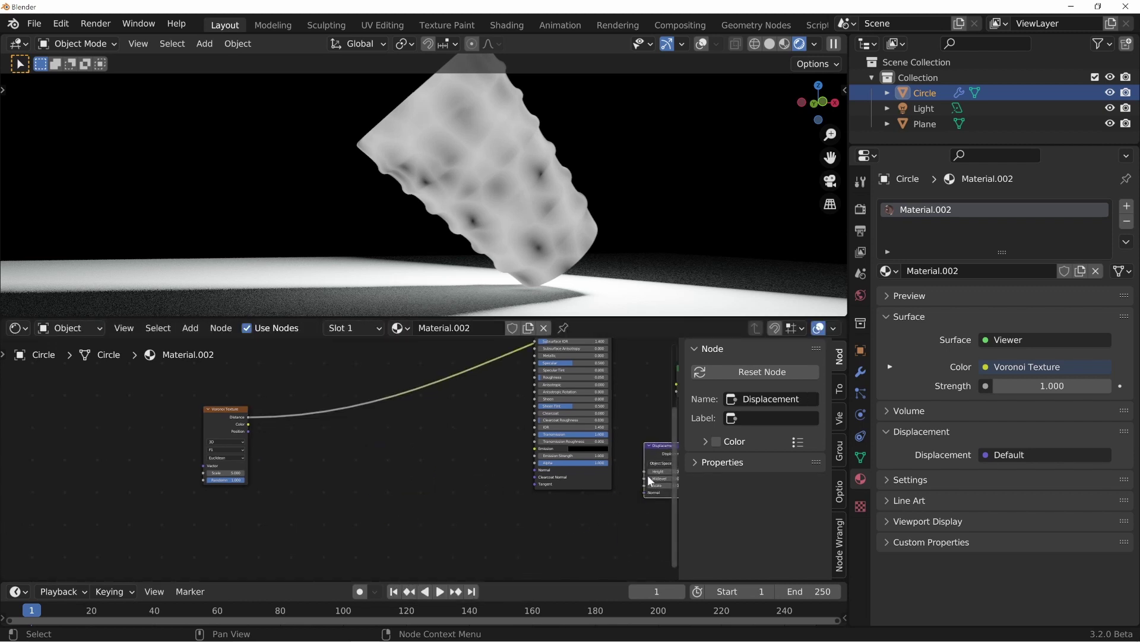
Add a Bump node, feed the Voronoi Distance output into its Height, and preview the bump normals on the cup
{"action": "key", "text": "shift+a"}
{"action": "mouse_move", "coordinate": [332, 443]}
{"action": "left_click", "coordinate": [383, 443]}
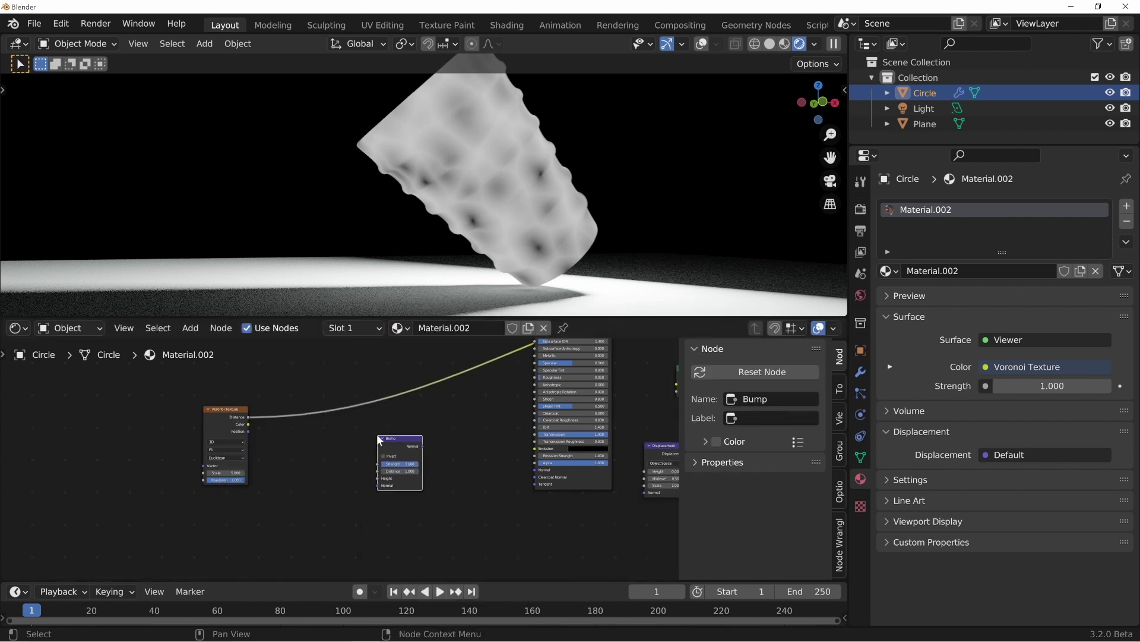
{"action": "left_click_drag", "start_coordinate": [244, 416], "coordinate": [378, 478]}
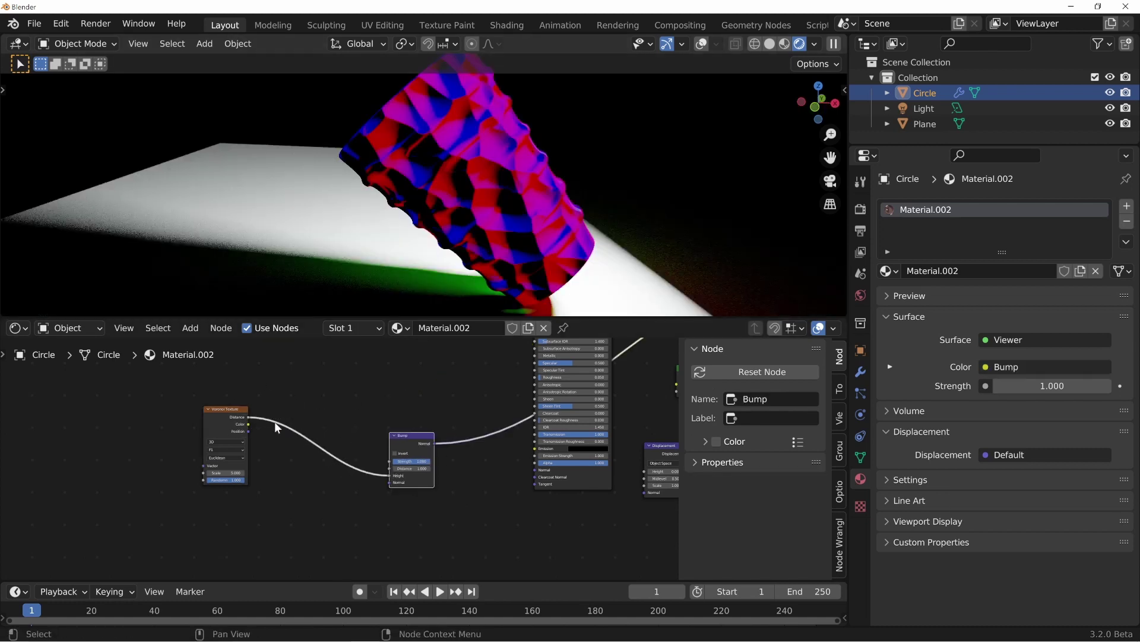
{"action": "left_click_drag", "start_coordinate": [409, 438], "coordinate": [376, 435]}
{"action": "middle_click_drag", "start_coordinate": [417, 142], "coordinate": [462, 101]}
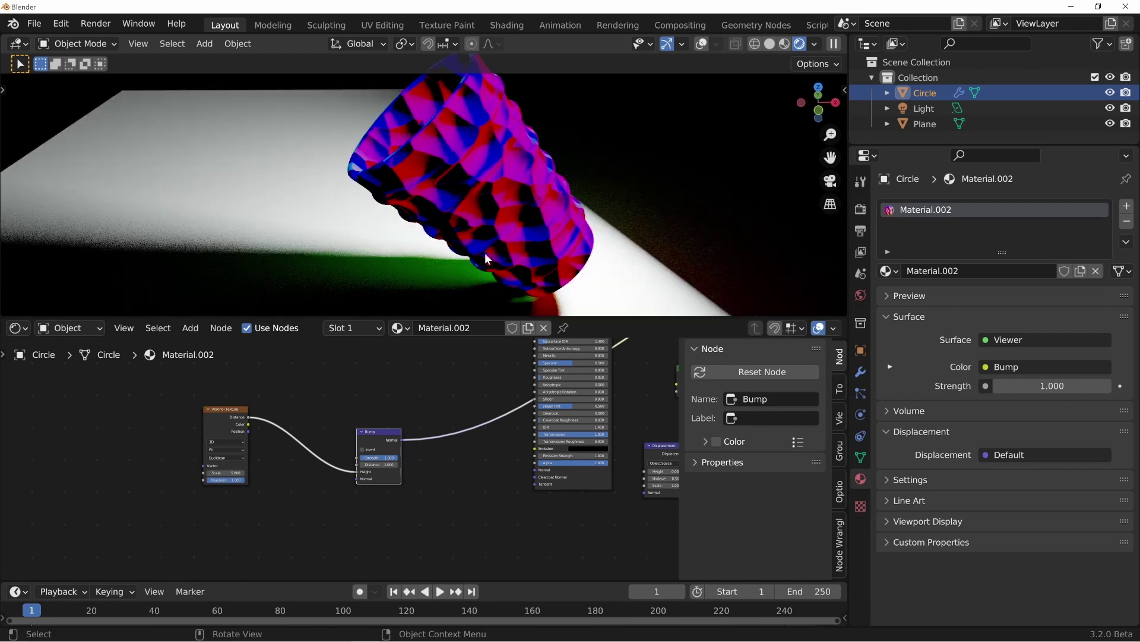
{"action": "middle_click_drag", "start_coordinate": [398, 220], "coordinate": [480, 126]}
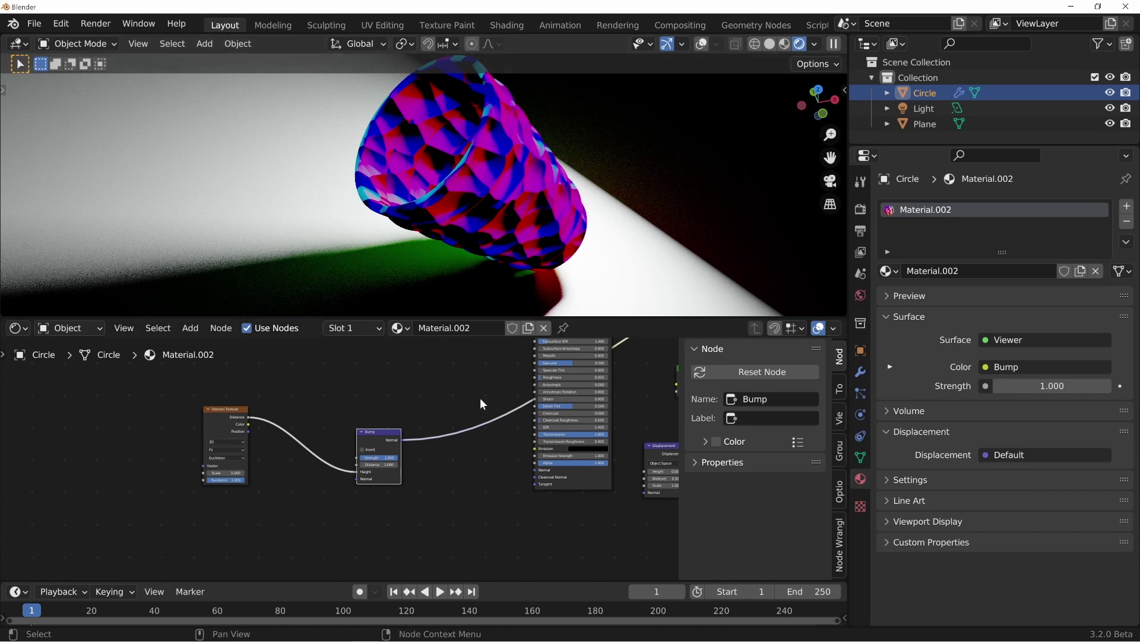
Connect the Bump node's Normal output to the Principled BSDF Normal input and switch the preview back to the Principled BSDF
{"action": "middle_click_drag", "start_coordinate": [395, 443], "coordinate": [354, 454]}
{"action": "left_click_drag", "start_coordinate": [361, 451], "coordinate": [495, 480]}
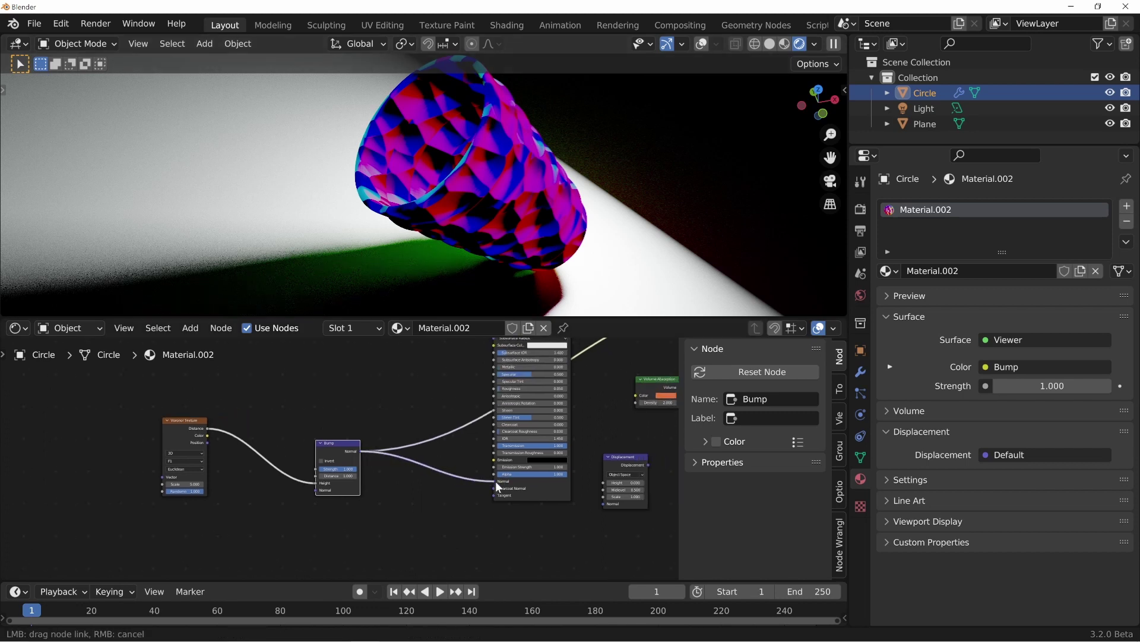
{"action": "middle_click_drag", "start_coordinate": [449, 394], "coordinate": [401, 442]}
{"action": "left_click", "coordinate": [501, 347], "text": "ctrl+shift"}
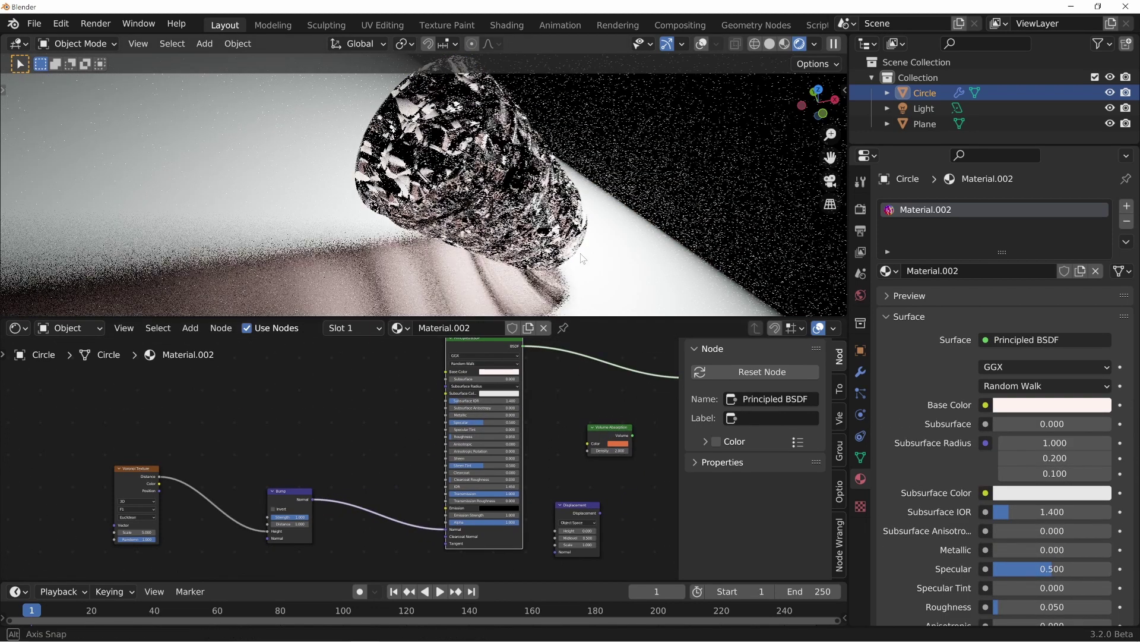
{"action": "middle_click_drag", "start_coordinate": [568, 373], "coordinate": [502, 392]}
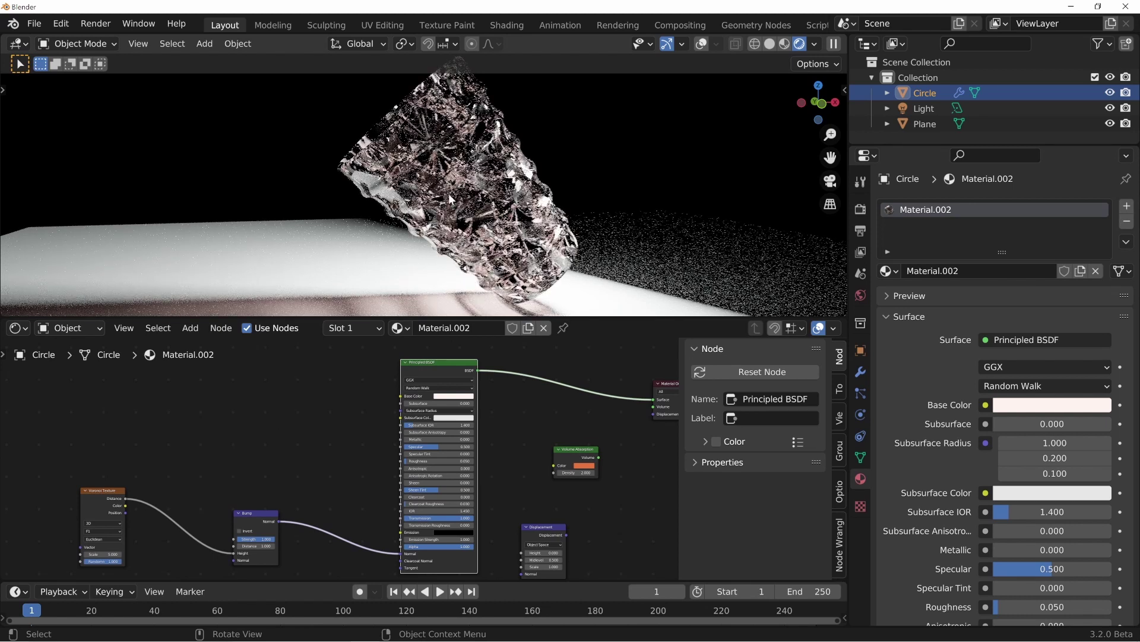
Set the Bump node's Strength to 0
{"action": "middle_click_drag", "start_coordinate": [376, 208], "coordinate": [484, 269]}
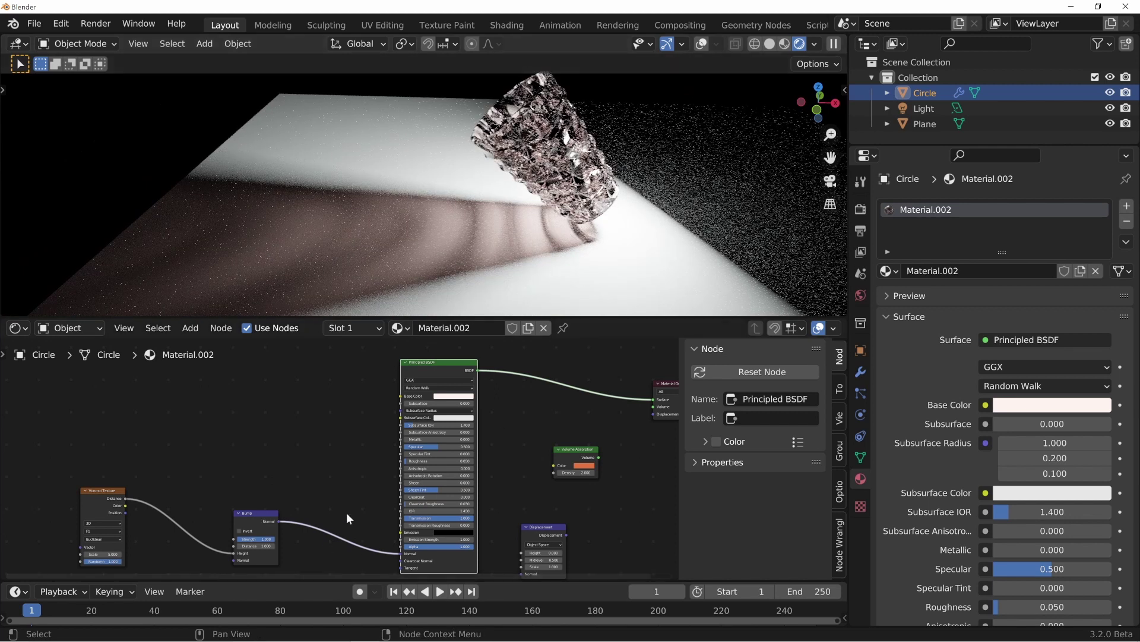
{"action": "middle_click_drag", "start_coordinate": [390, 565], "coordinate": [429, 509]}
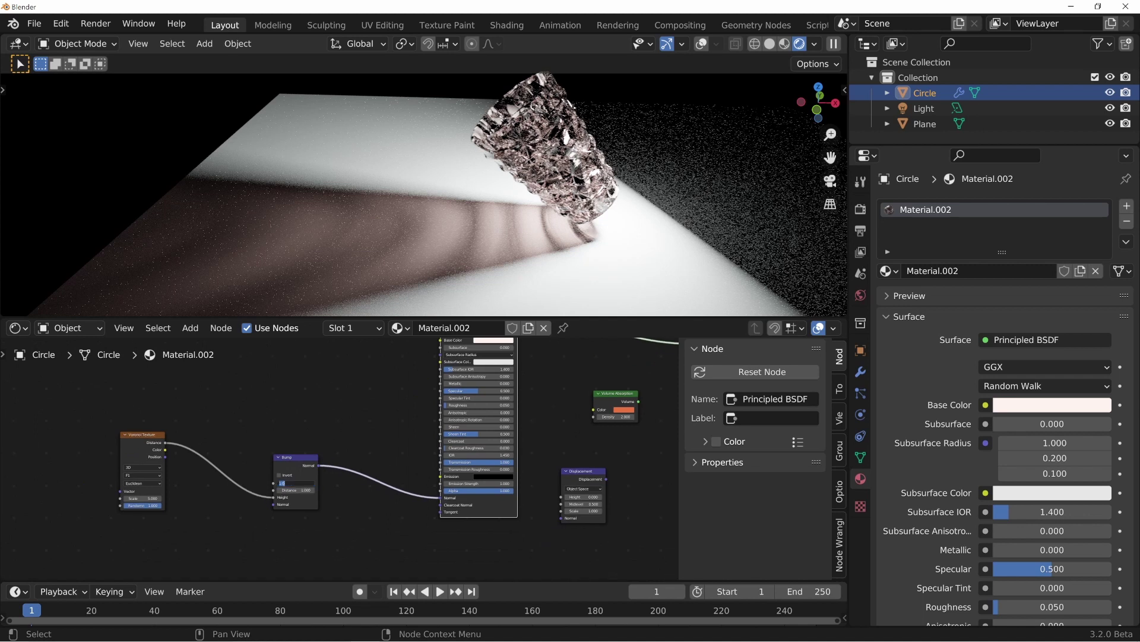
{"action": "type", "text": "0"}
{"action": "key", "text": "Return"}
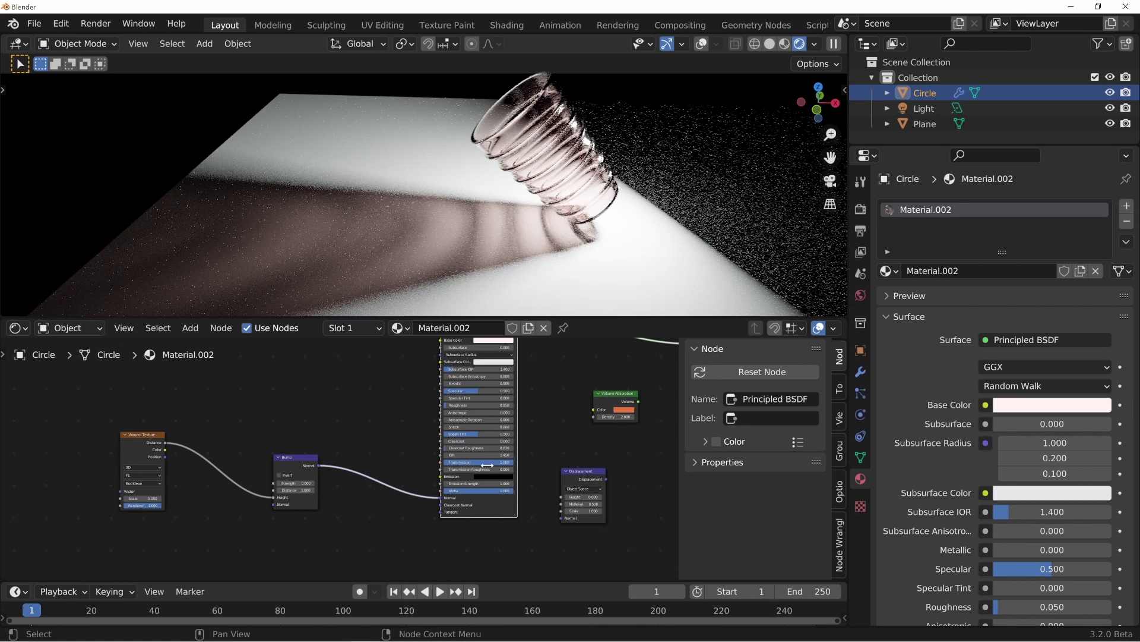
Disconnect the Bump node from the Principled BSDF Normal input and delete the Bump node
{"action": "left_click_drag", "start_coordinate": [442, 497], "coordinate": [384, 487]}
{"action": "middle_click_drag", "start_coordinate": [383, 487], "coordinate": [401, 459]}
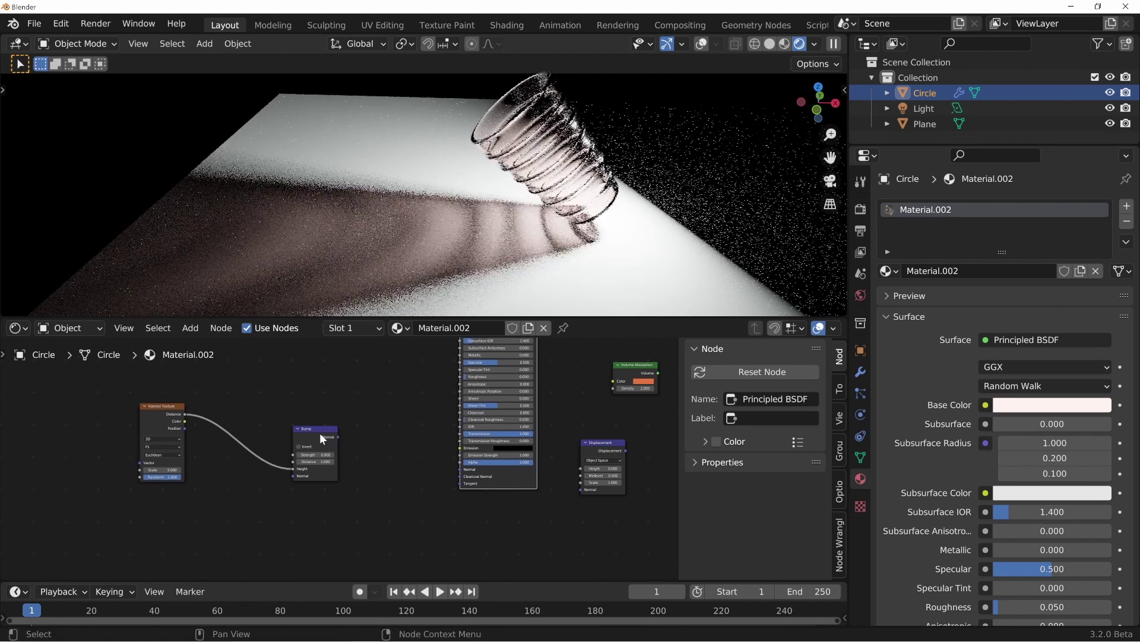
{"action": "left_click", "coordinate": [319, 432]}
{"action": "key", "text": "x"}
Place the Voronoi Texture node just before the Displacement node, both arranged below the Volume Absorption node
{"action": "left_click_drag", "start_coordinate": [172, 409], "coordinate": [515, 507]}
{"action": "middle_click_drag", "start_coordinate": [593, 449], "coordinate": [403, 488]}
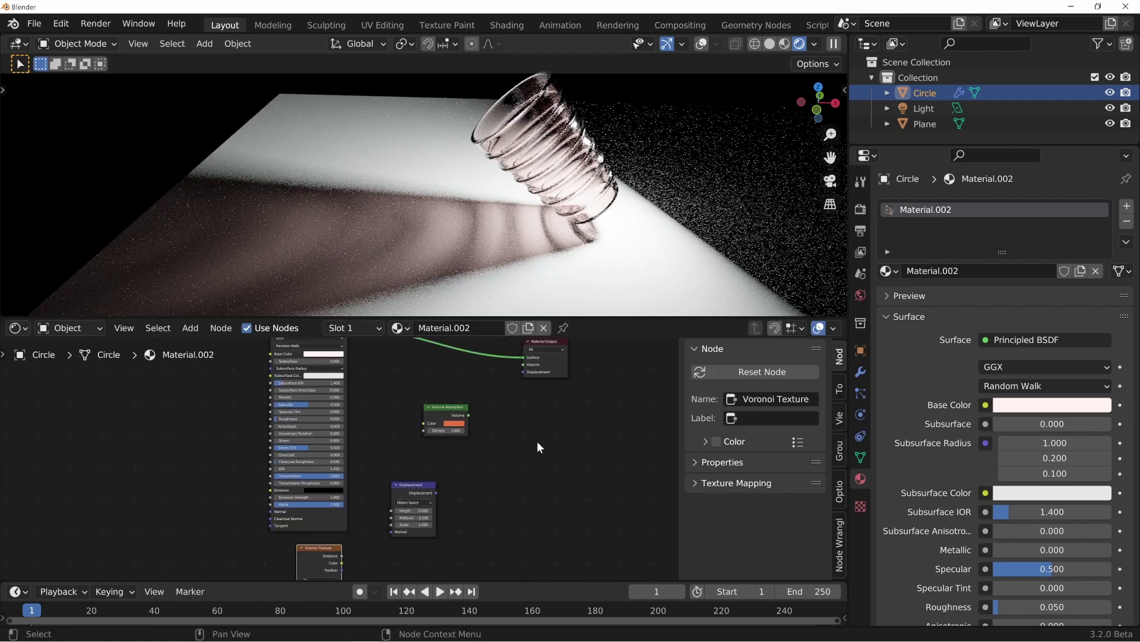
{"action": "middle_click_drag", "start_coordinate": [537, 440], "coordinate": [481, 490]}
{"action": "left_click_drag", "start_coordinate": [490, 390], "coordinate": [567, 471]}
{"action": "middle_click_drag", "start_coordinate": [453, 540], "coordinate": [500, 445]}
{"action": "left_click_drag", "start_coordinate": [403, 443], "coordinate": [489, 428]}
{"action": "left_click_drag", "start_coordinate": [326, 503], "coordinate": [421, 419]}
{"action": "middle_click_drag", "start_coordinate": [438, 429], "coordinate": [392, 436]}
{"action": "scroll", "coordinate": [395, 430], "scroll_direction": "up", "scroll_amount": 2}
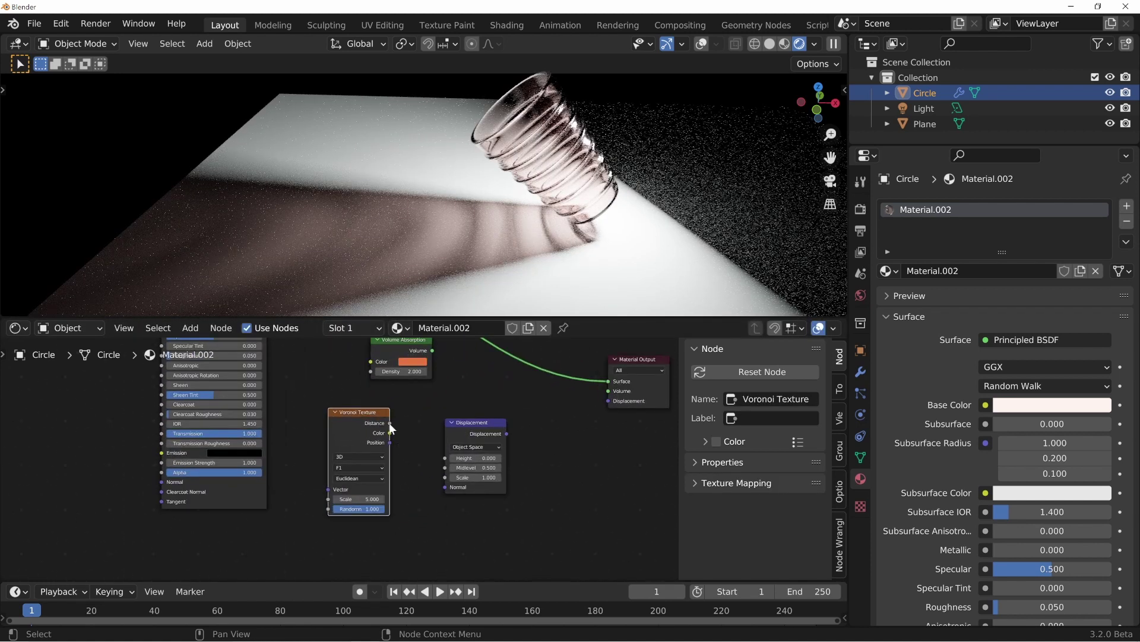
Feed the Voronoi Distance output into the Displacement node's Height and connect its Displacement output to the Material Output Displacement input
{"action": "left_click_drag", "start_coordinate": [390, 423], "coordinate": [444, 458]}
{"action": "middle_click_drag", "start_coordinate": [538, 450], "coordinate": [498, 461]}
{"action": "left_click_drag", "start_coordinate": [465, 445], "coordinate": [568, 411]}
{"action": "middle_click_drag", "start_coordinate": [501, 301], "coordinate": [619, 200]}
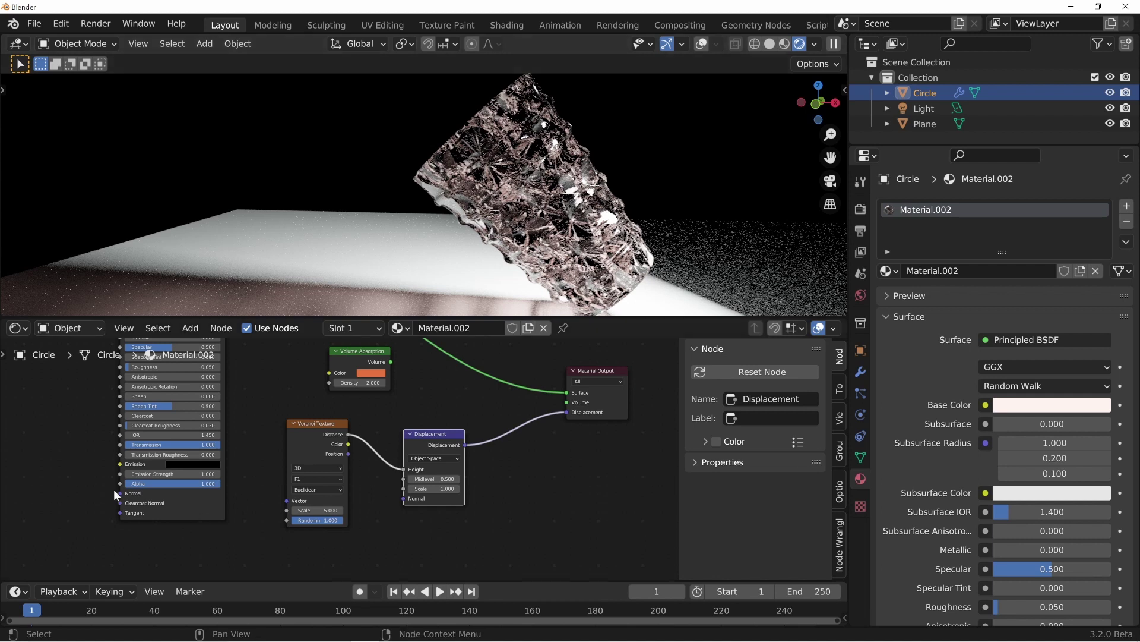
{"action": "left_click_drag", "start_coordinate": [114, 493], "coordinate": [109, 484]}
{"action": "left_click_drag", "start_coordinate": [82, 415], "coordinate": [82, 416]}
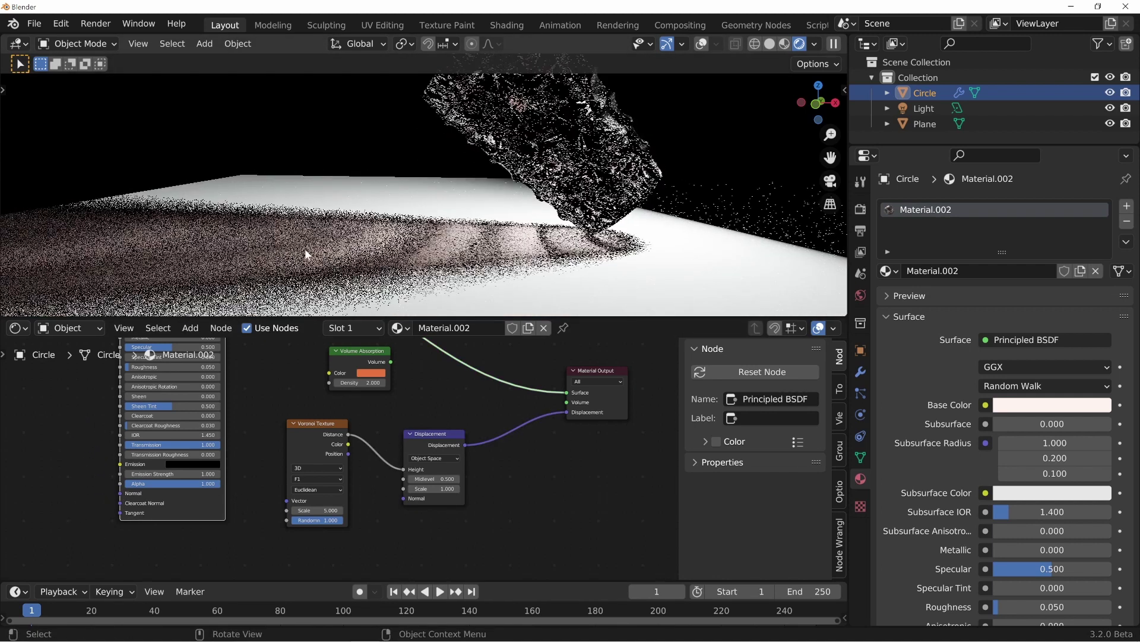
Change the cup material's surface displacement method to Displacement Only in the material settings
{"action": "left_click", "coordinate": [860, 372]}
{"action": "left_click", "coordinate": [859, 480]}
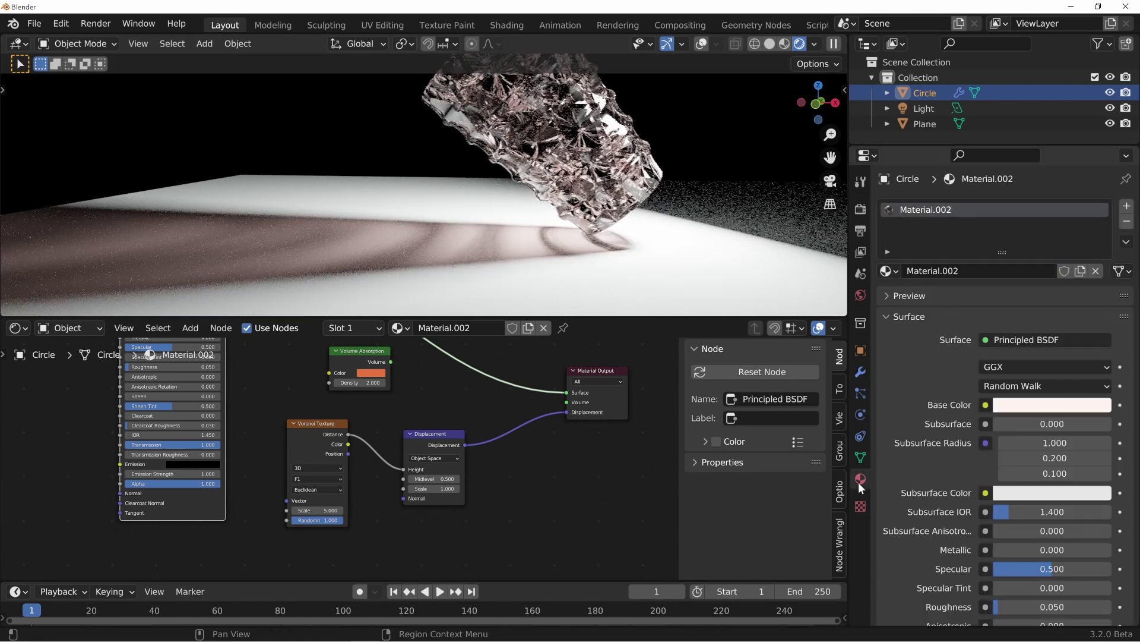
{"action": "scroll", "coordinate": [916, 442], "scroll_direction": "down", "scroll_amount": 15}
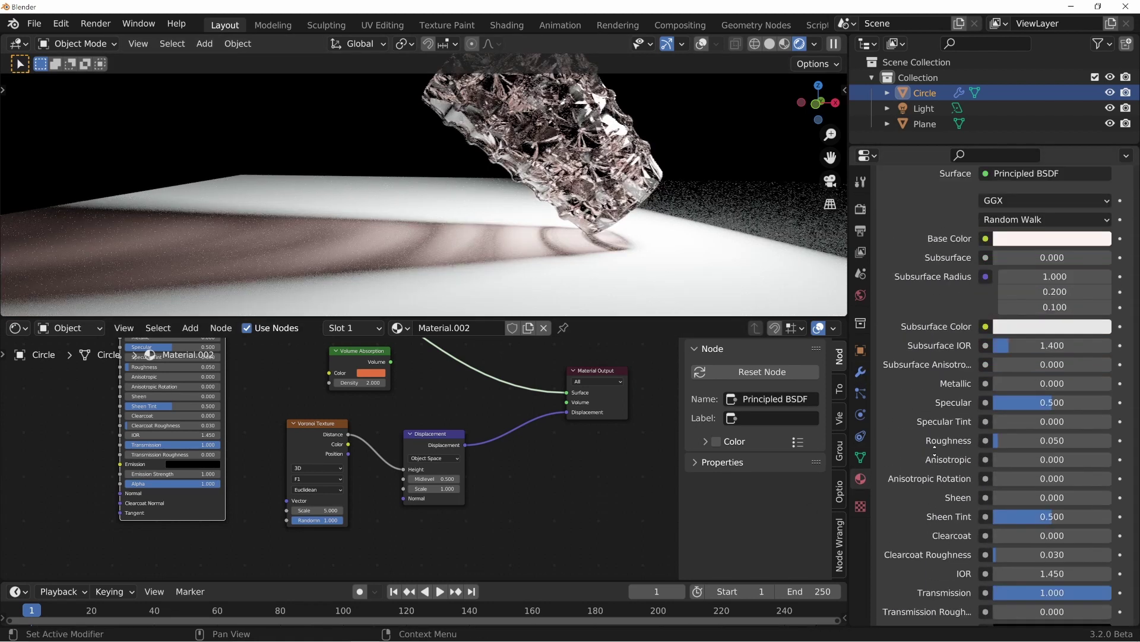
{"action": "scroll", "coordinate": [933, 473], "scroll_direction": "down", "scroll_amount": 3}
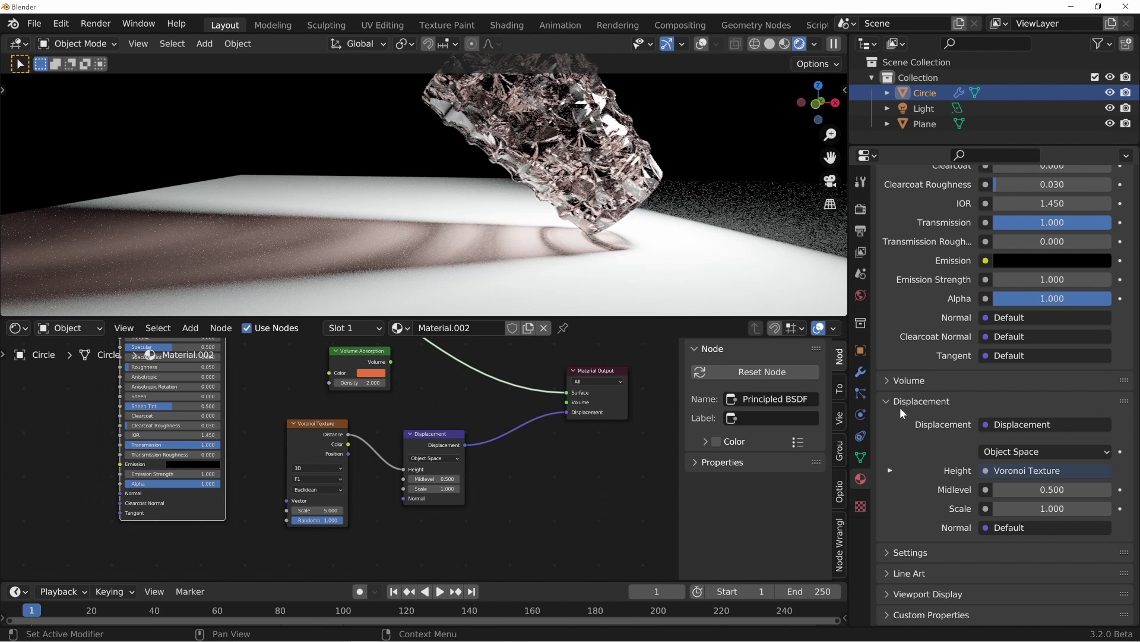
{"action": "left_click", "coordinate": [910, 552]}
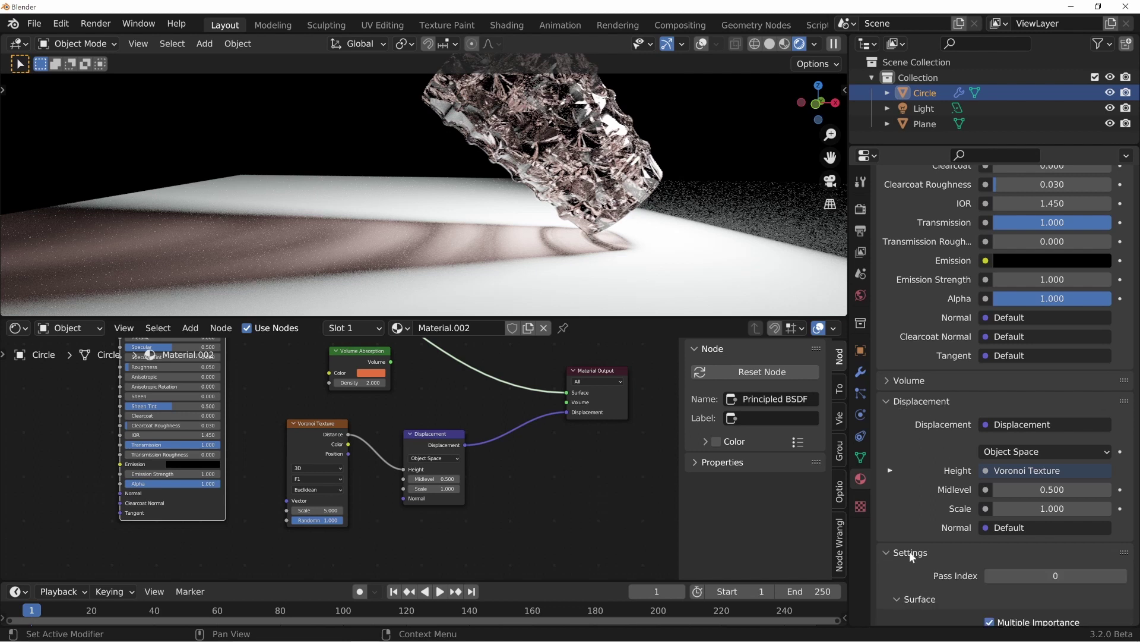
{"action": "scroll", "coordinate": [946, 544], "scroll_direction": "down", "scroll_amount": 10}
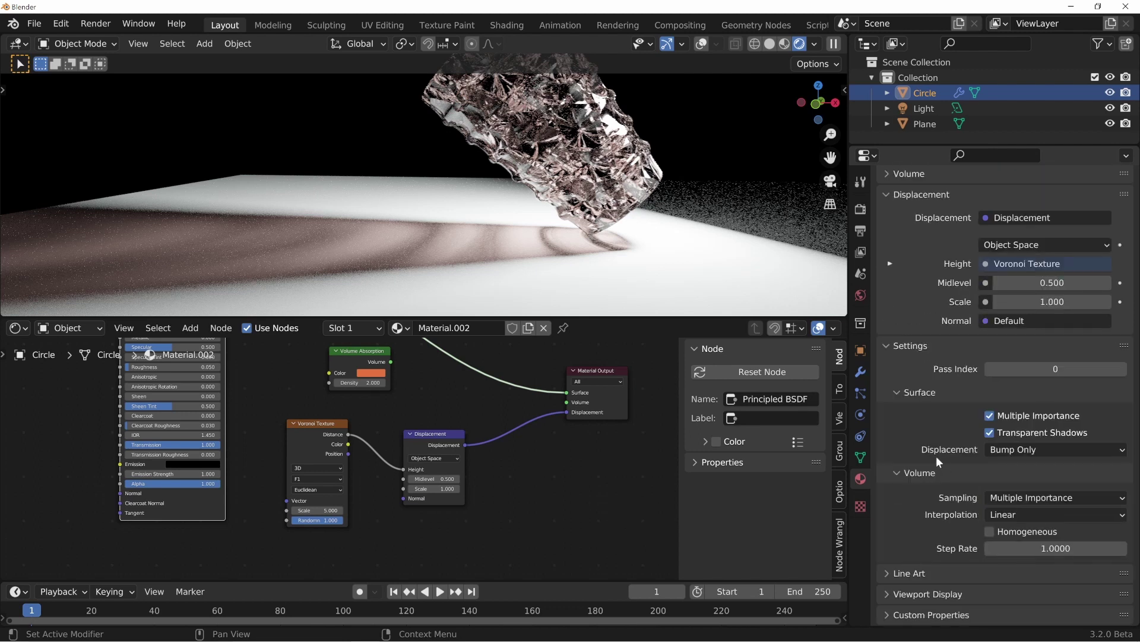
{"action": "left_click", "coordinate": [1030, 451]}
{"action": "left_click", "coordinate": [1030, 485]}
{"action": "scroll", "coordinate": [500, 191], "scroll_direction": "down", "scroll_amount": 2}
Set the Displacement node's Scale to 0.1
{"action": "middle_click_drag", "start_coordinate": [500, 191], "coordinate": [606, 155]}
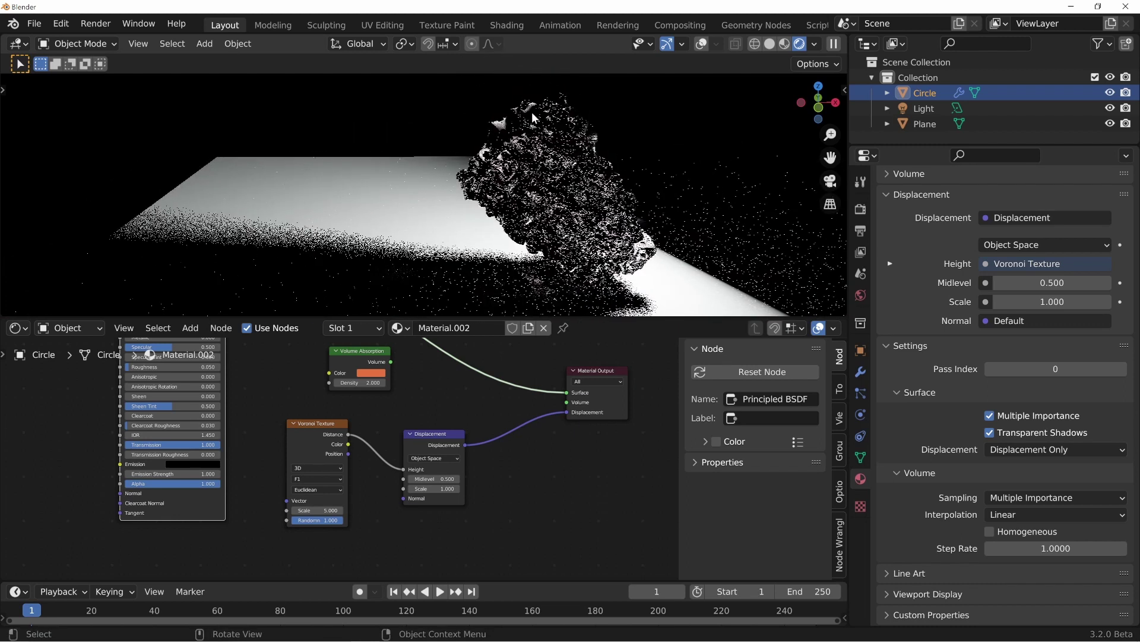
{"action": "middle_click_drag", "start_coordinate": [606, 156], "coordinate": [579, 192]}
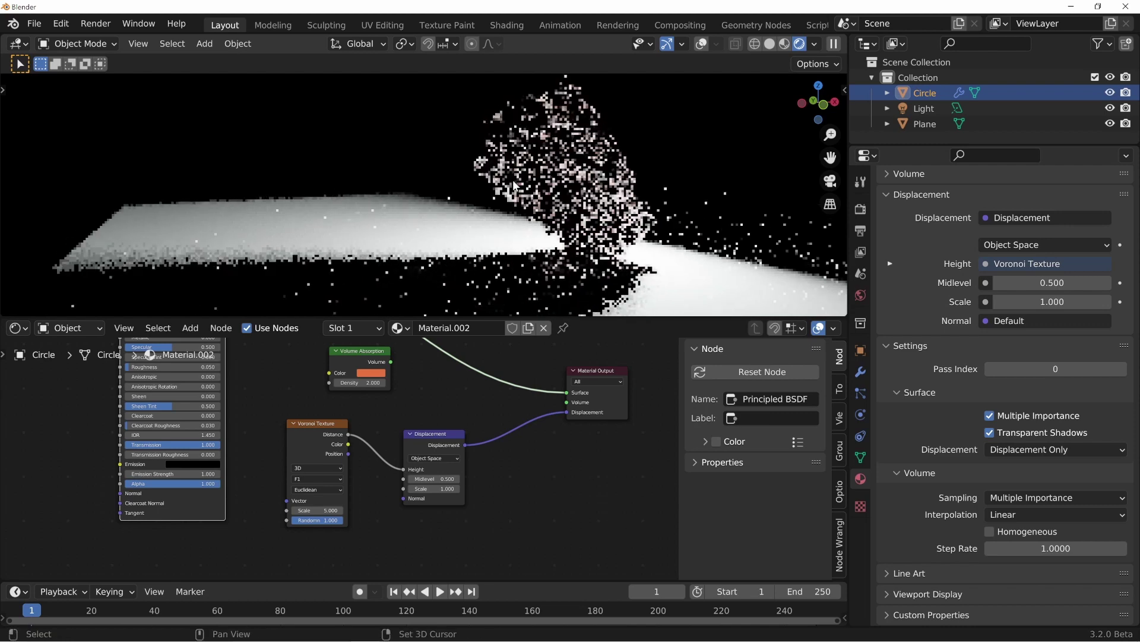
{"action": "scroll", "coordinate": [579, 191], "scroll_direction": "up", "scroll_amount": 4}
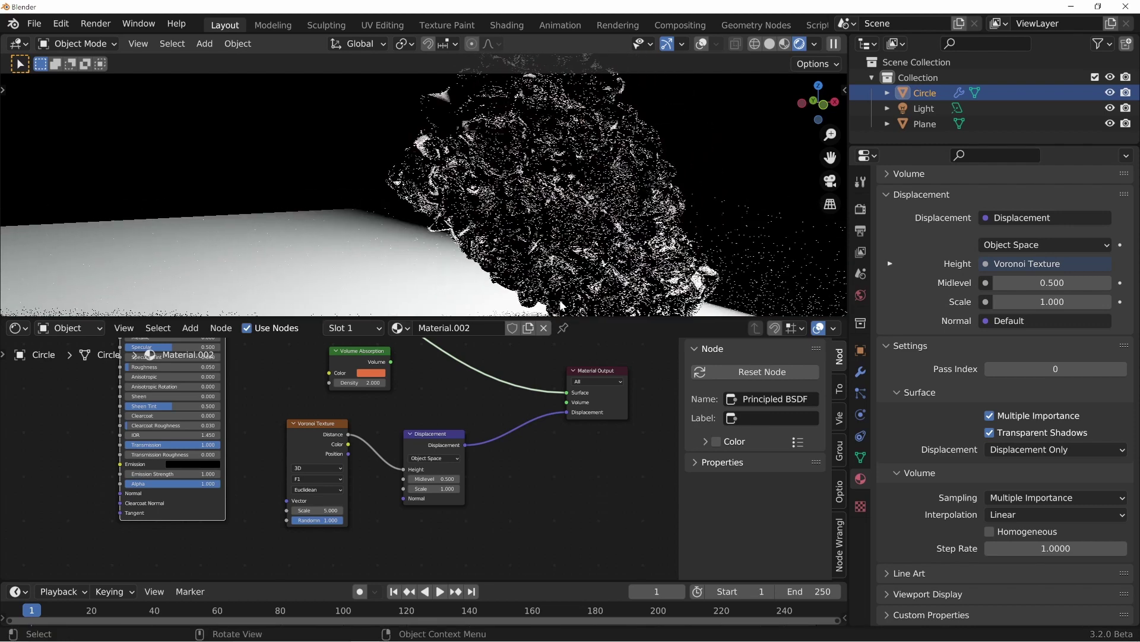
{"action": "left_click", "coordinate": [432, 489]}
{"action": "type", "text": "0.1"}
{"action": "key", "text": "Return"}
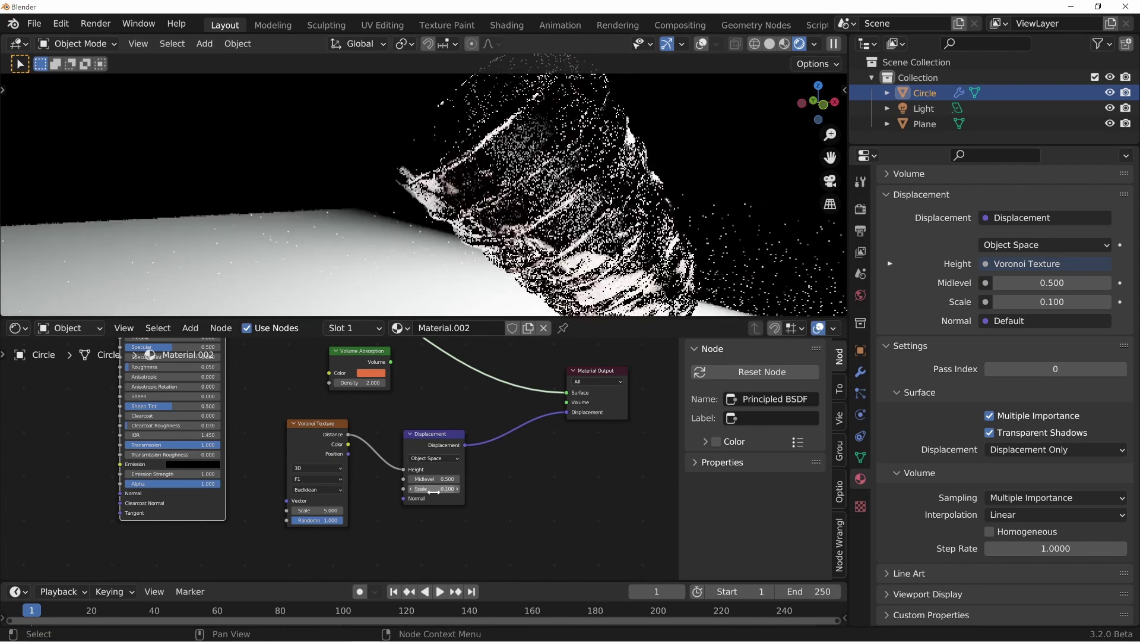
Inspect the cup's caustic shadow up close and set the Displacement node's Scale to 0.01
{"action": "middle_click_drag", "start_coordinate": [651, 212], "coordinate": [552, 236]}
{"action": "scroll", "coordinate": [553, 236], "scroll_direction": "down", "scroll_amount": 2}
{"action": "middle_click_drag", "start_coordinate": [566, 185], "coordinate": [536, 215]}
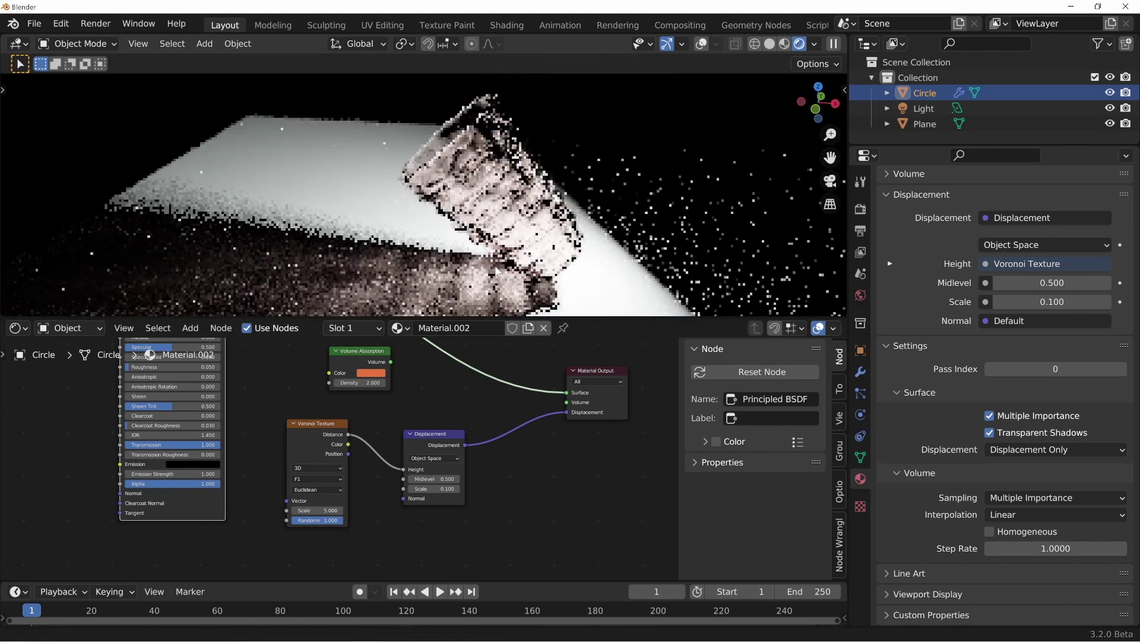
{"action": "scroll", "coordinate": [536, 215], "scroll_direction": "up", "scroll_amount": 4}
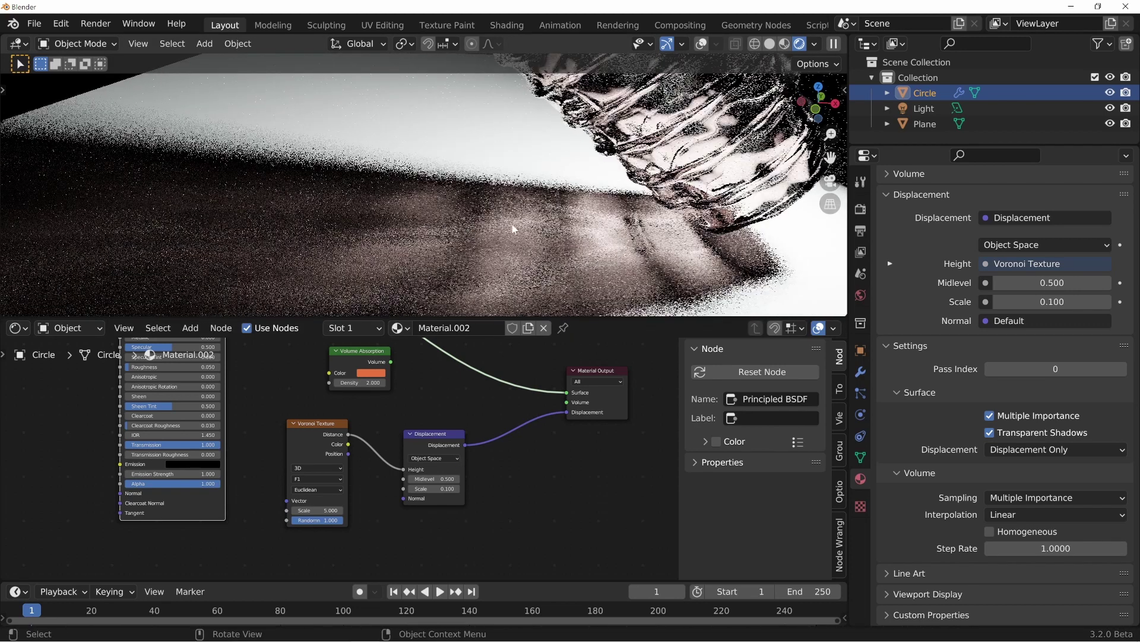
{"action": "middle_click_drag", "start_coordinate": [648, 231], "coordinate": [707, 242]}
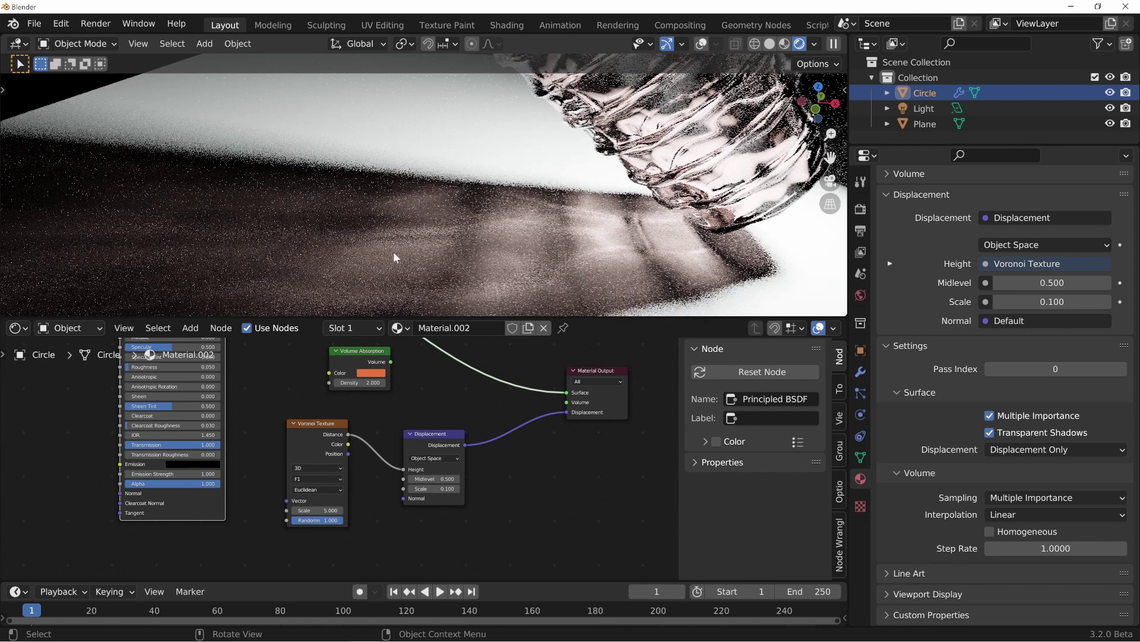
{"action": "left_click", "coordinate": [438, 488]}
{"action": "type", "text": "0.01"}
{"action": "key", "text": "Return"}
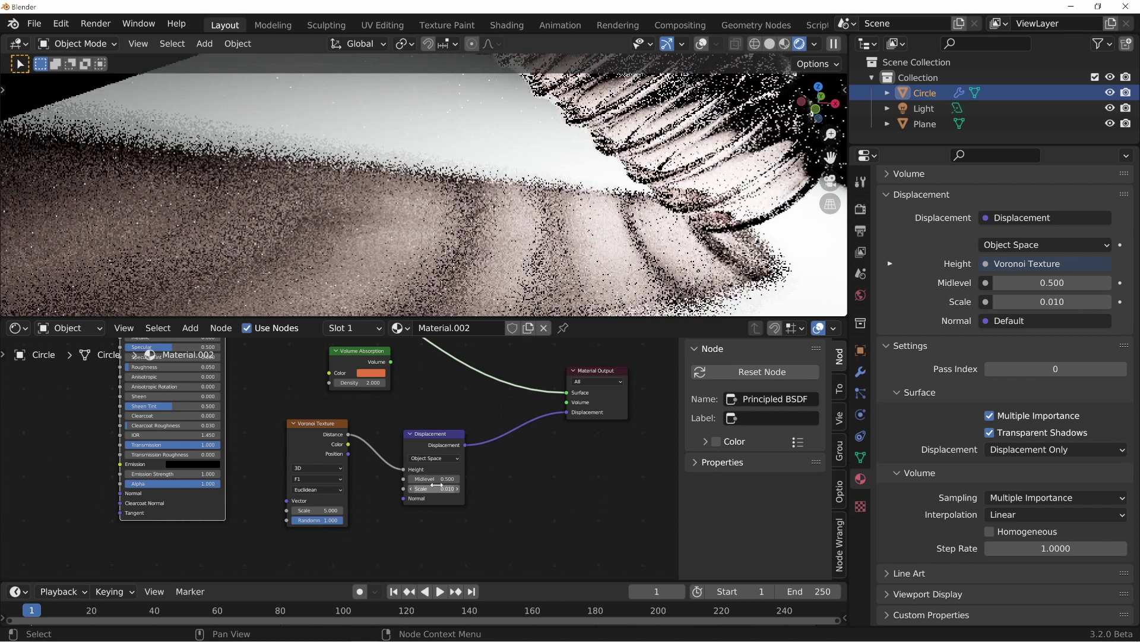
Set the Displacement node's Scale to 0.05 and view the displaced cup and its shadow
{"action": "left_click", "coordinate": [437, 488]}
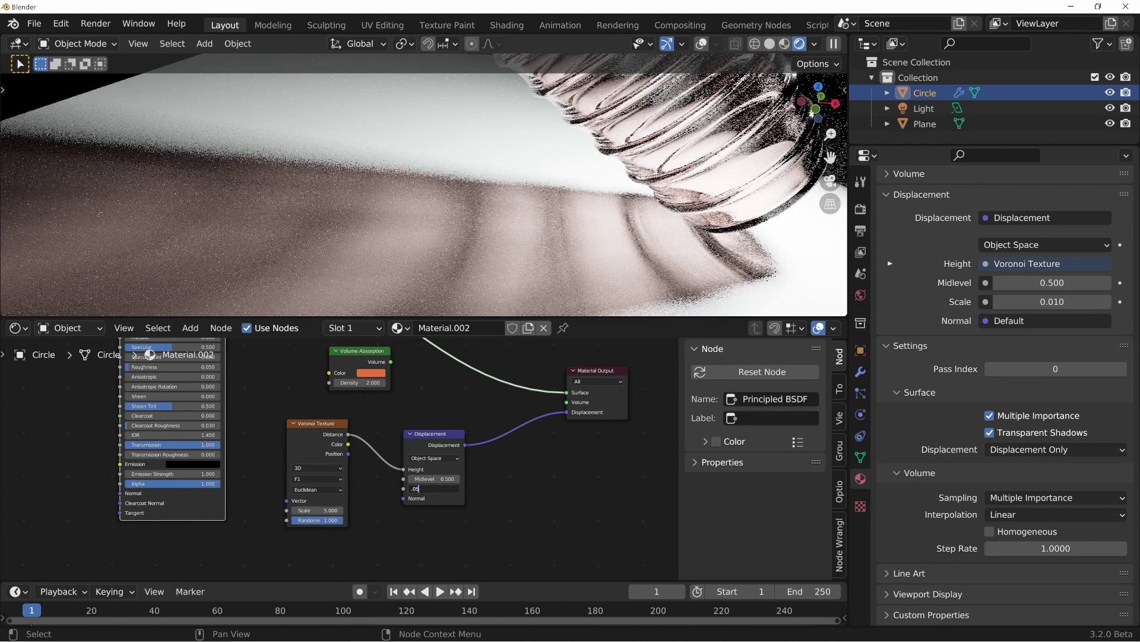
{"action": "type", "text": ".05"}
{"action": "key", "text": "Return"}
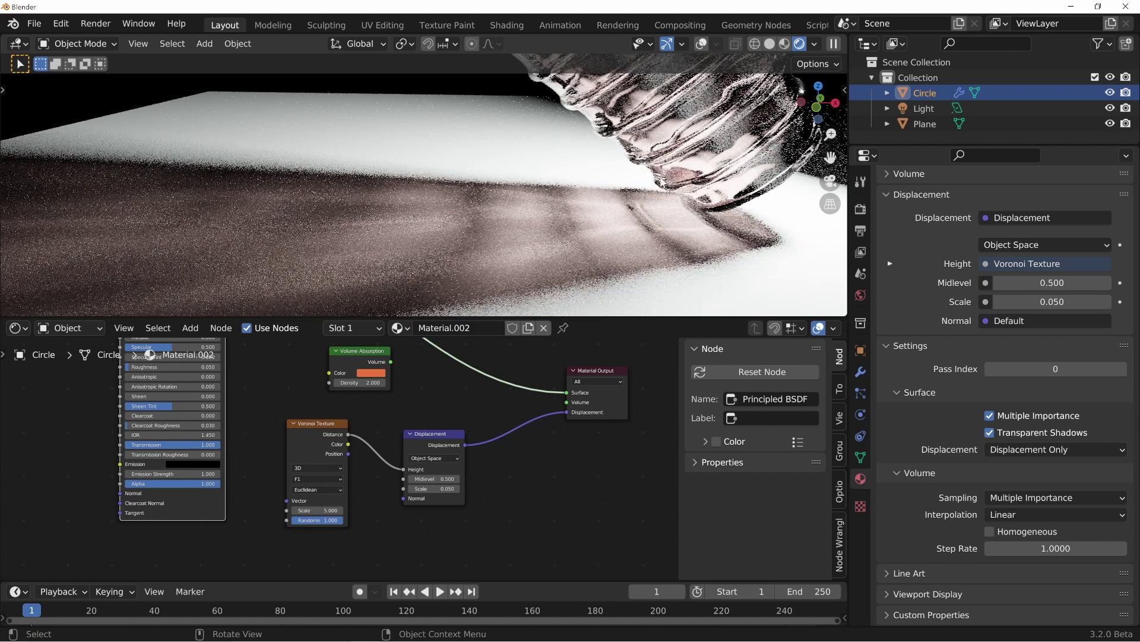
{"action": "middle_click_drag", "start_coordinate": [663, 110], "coordinate": [554, 187]}
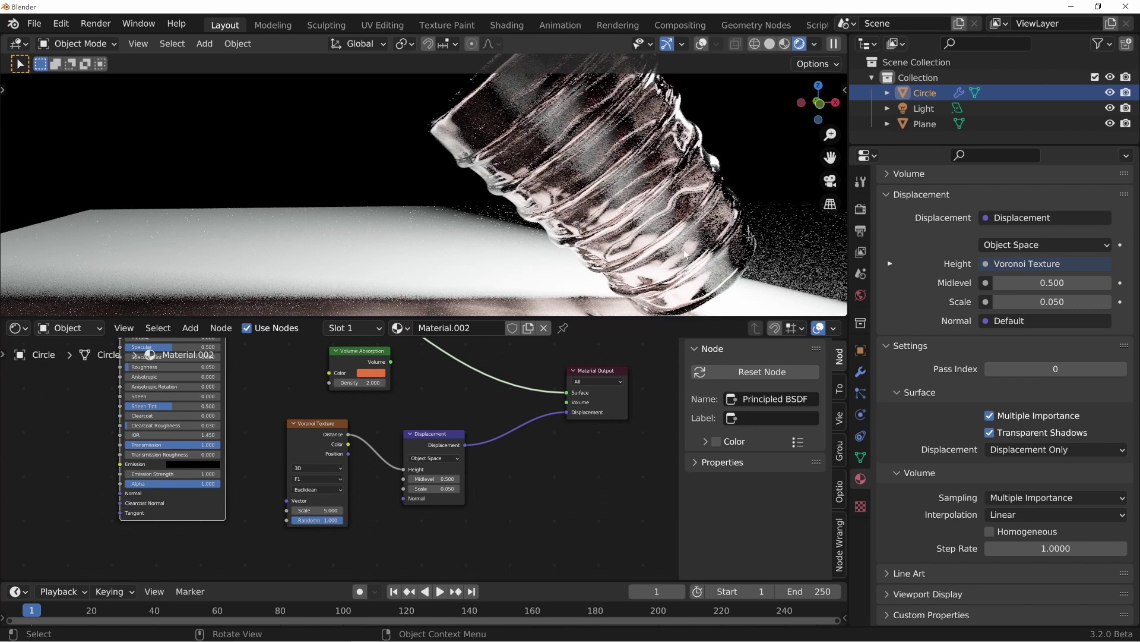
{"action": "scroll", "coordinate": [696, 266], "scroll_direction": "up", "scroll_amount": 8}
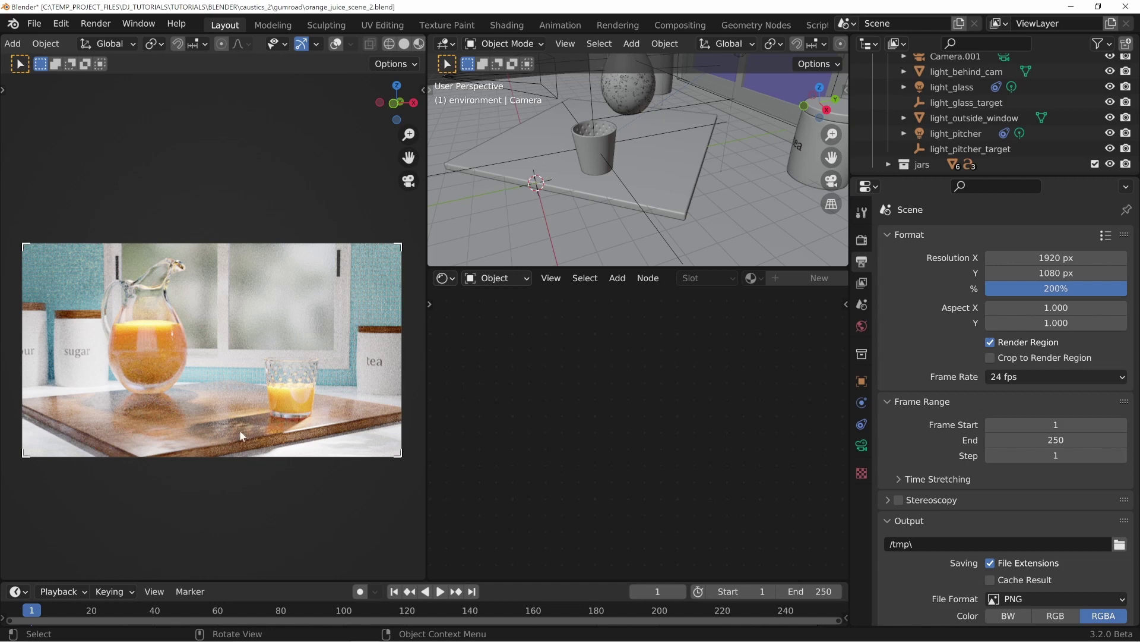
In the orange juice scene, select the small juice glass and show its material properties
{"action": "mouse_move", "coordinate": [297, 390]}
{"action": "middle_mouse_down"}
{"action": "mouse_move", "coordinate": [300, 416]}
{"action": "mouse_move", "coordinate": [304, 384]}
{"action": "middle_mouse_up"}
{"action": "scroll", "coordinate": [300, 416], "scroll_direction": "up", "scroll_amount": 4}
{"action": "scroll", "coordinate": [304, 389], "scroll_direction": "up", "scroll_amount": 8}
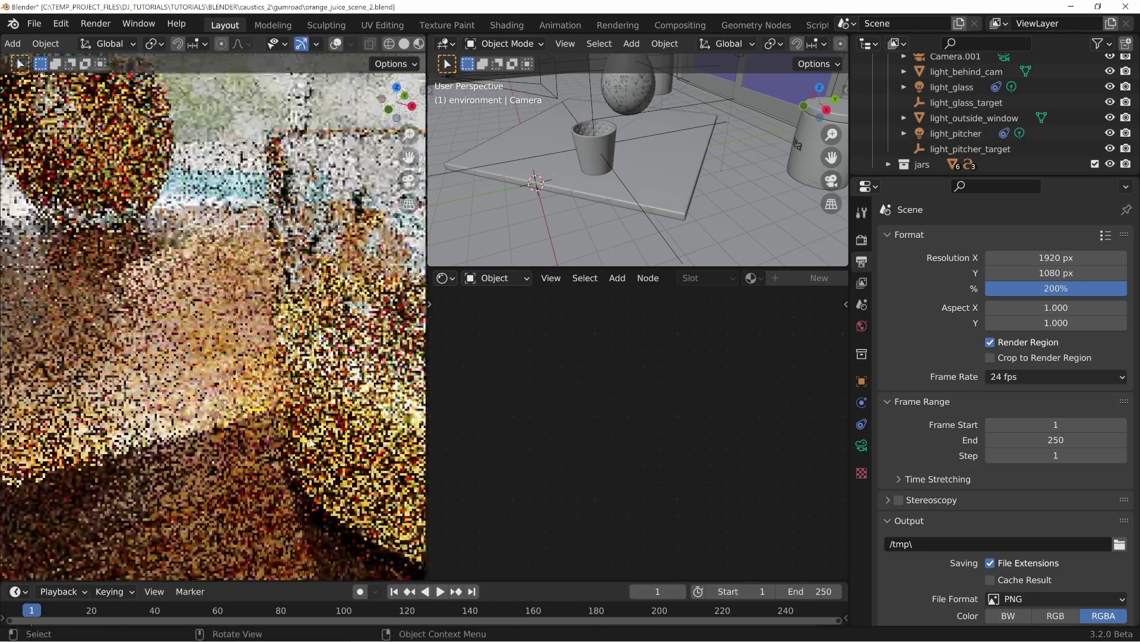
{"action": "scroll", "coordinate": [303, 406], "scroll_direction": "down", "scroll_amount": 8}
{"action": "scroll", "coordinate": [270, 395], "scroll_direction": "up", "scroll_amount": 2}
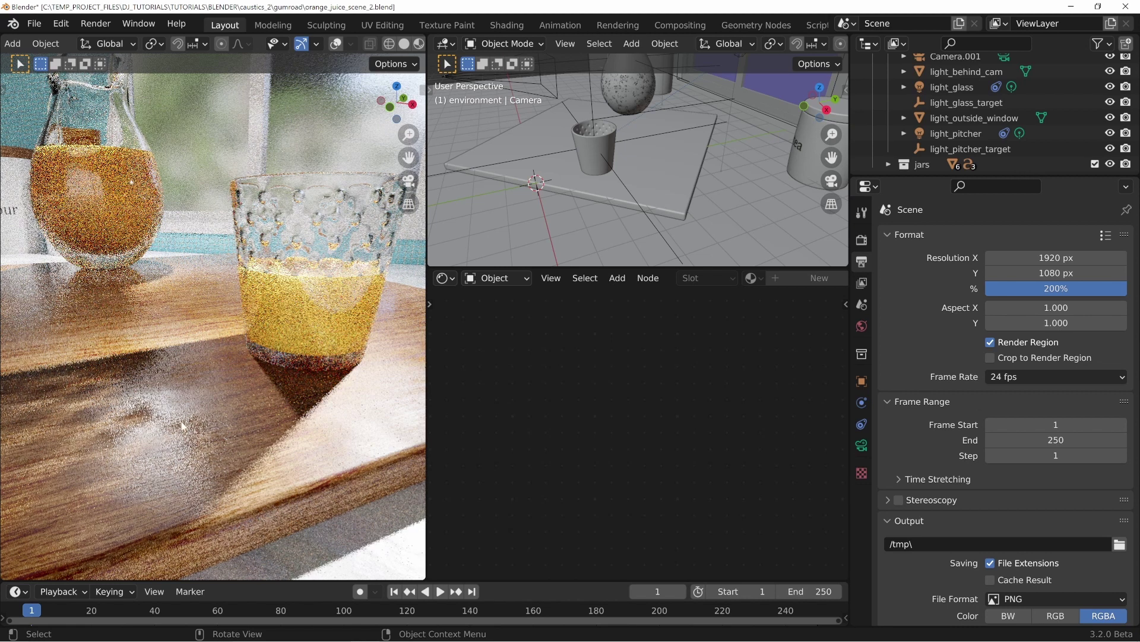
{"action": "left_click", "coordinate": [370, 306]}
{"action": "left_click", "coordinate": [862, 510]}
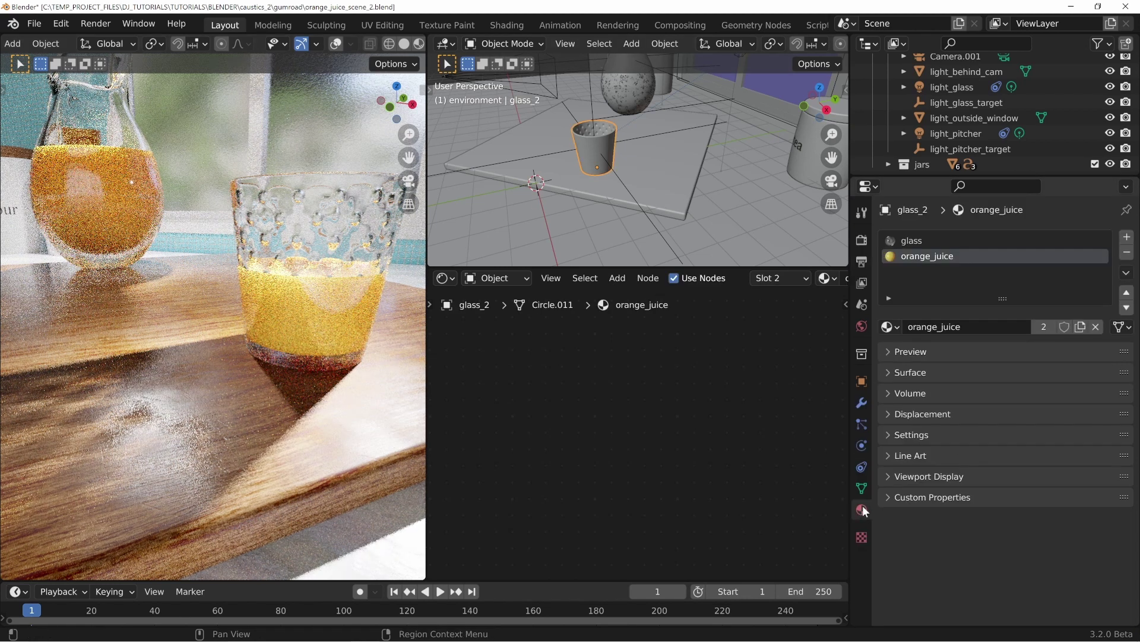
Add a Glass BSDF node to the orange_juice material and connect it to the Material Output Surface input
{"action": "scroll", "coordinate": [712, 471], "scroll_direction": "down", "scroll_amount": 10}
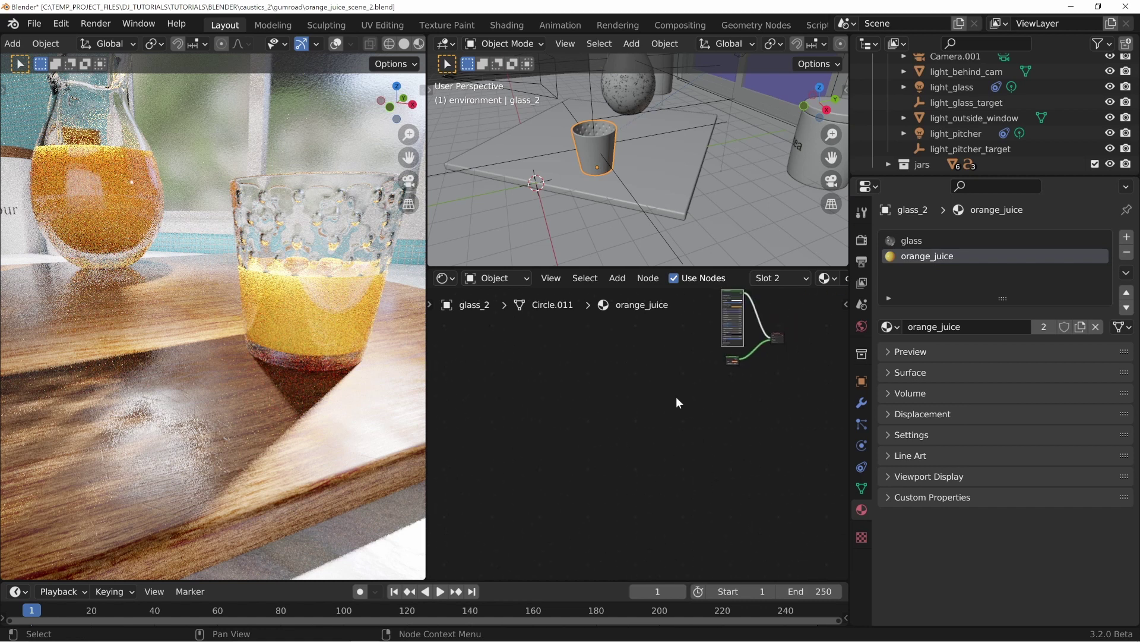
{"action": "middle_click_drag", "start_coordinate": [673, 390], "coordinate": [591, 435]}
{"action": "scroll", "coordinate": [665, 448], "scroll_direction": "up", "scroll_amount": 9}
{"action": "scroll", "coordinate": [666, 451], "scroll_direction": "up", "scroll_amount": 2}
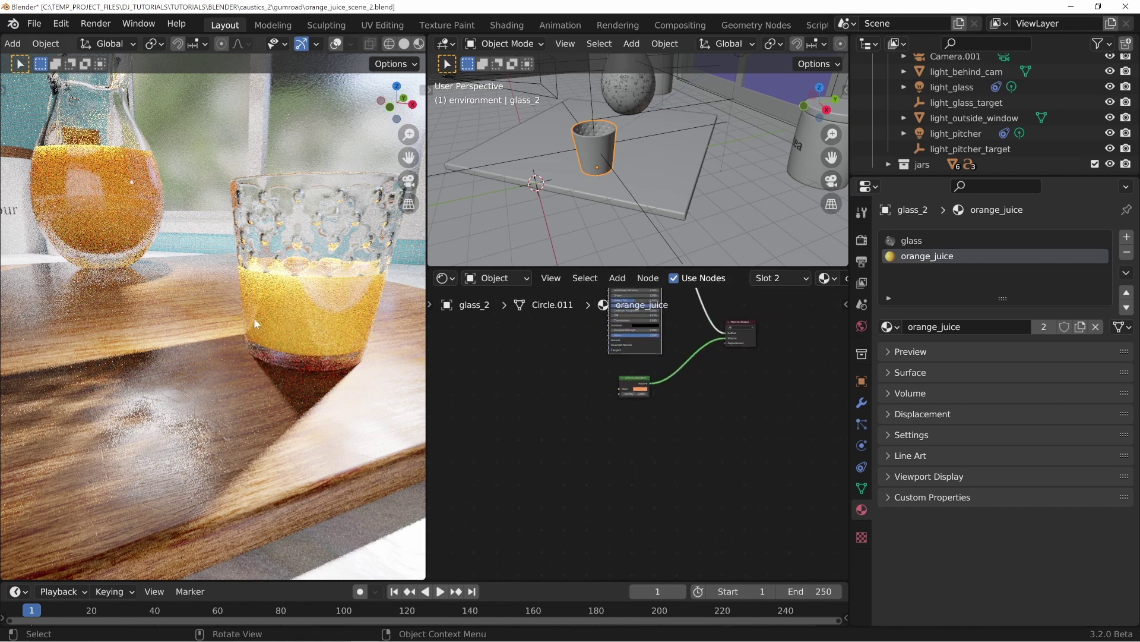
{"action": "middle_click_drag", "start_coordinate": [634, 458], "coordinate": [624, 399]}
{"action": "key", "text": "shift+a"}
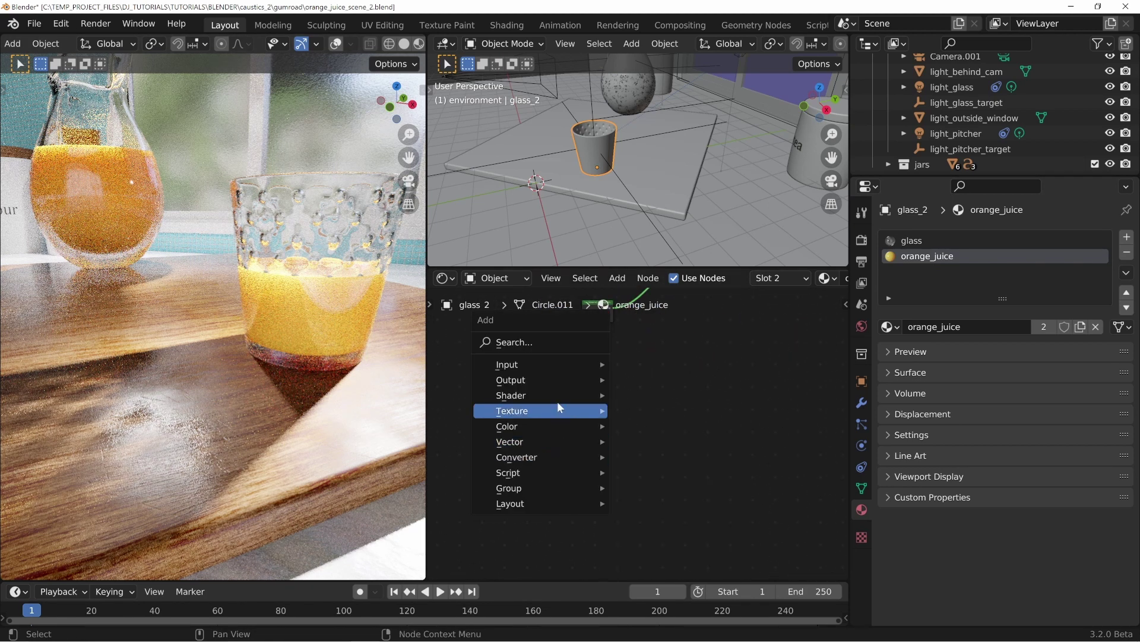
{"action": "mouse_move", "coordinate": [556, 394]}
{"action": "left_click", "coordinate": [703, 163]}
{"action": "left_click", "coordinate": [617, 406]}
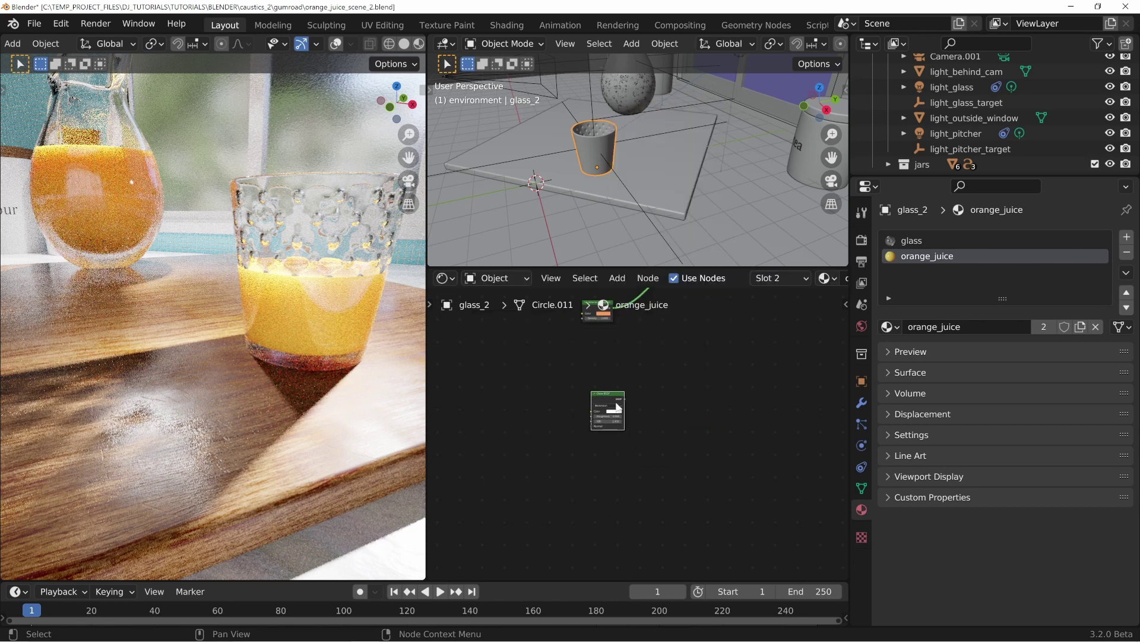
{"action": "left_click", "coordinate": [617, 404], "text": "ctrl+shift"}
{"action": "left_click_drag", "start_coordinate": [616, 402], "coordinate": [609, 395]}
Disconnect the Volume Absorption node from the Material Output Volume input and view the caustics on the wooden board
{"action": "scroll", "coordinate": [692, 362], "scroll_direction": "up", "scroll_amount": 1}
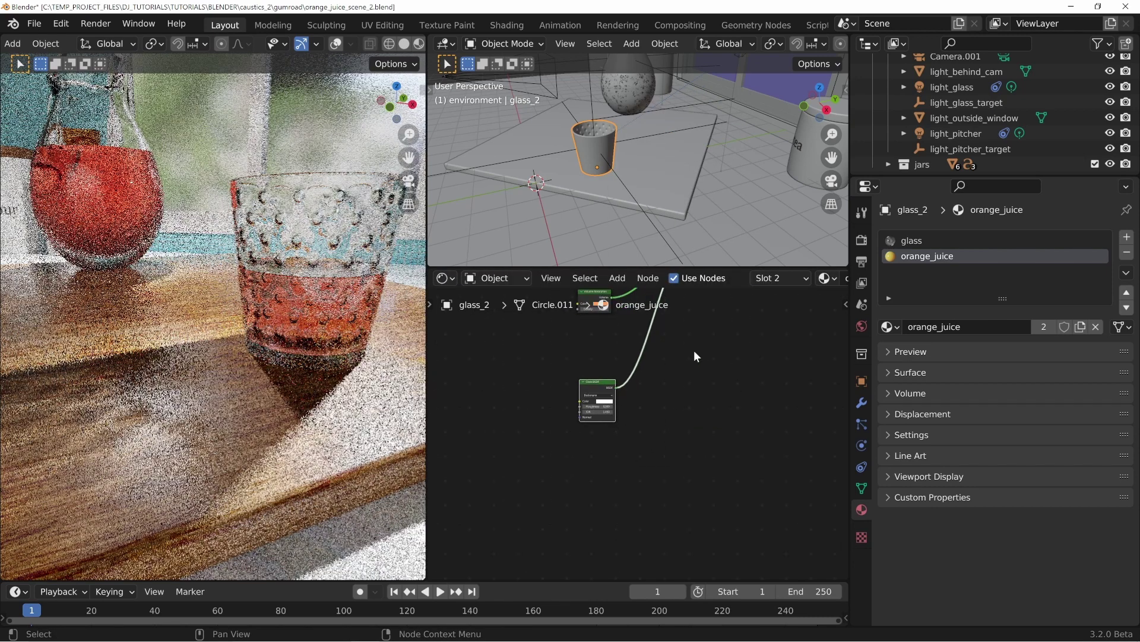
{"action": "middle_click_drag", "start_coordinate": [694, 356], "coordinate": [643, 484]}
{"action": "scroll", "coordinate": [597, 450], "scroll_direction": "up", "scroll_amount": 1}
{"action": "left_click_drag", "start_coordinate": [632, 394], "coordinate": [578, 499]}
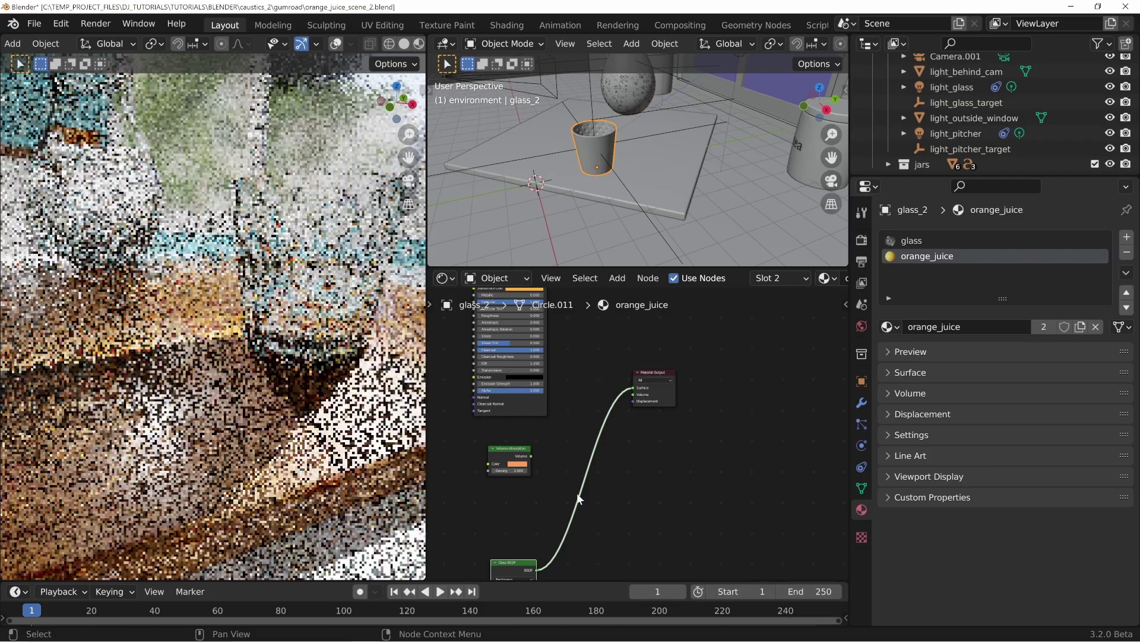
{"action": "middle_click_drag", "start_coordinate": [289, 432], "coordinate": [279, 446]}
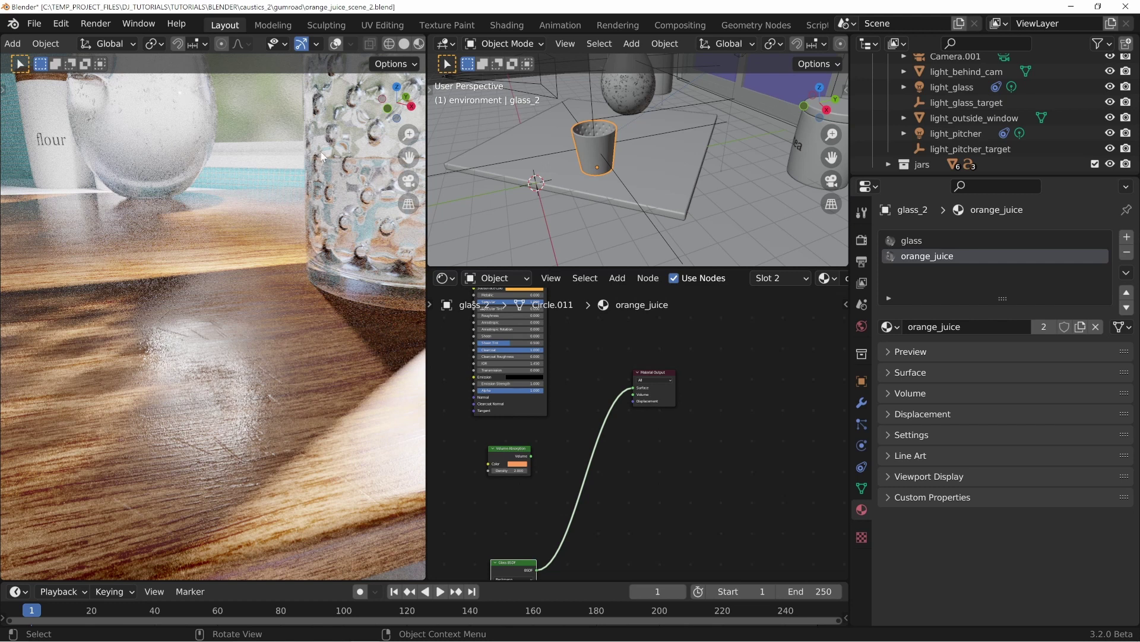
Separate the juice mesh inside the small glass from glass_2 into its own object, selecting its linked faces in Edit Mode
{"action": "middle_click_drag", "start_coordinate": [704, 135], "coordinate": [632, 160], "text": "shift"}
{"action": "scroll", "coordinate": [533, 176], "scroll_direction": "up", "scroll_amount": 3}
{"action": "middle_click_drag", "start_coordinate": [533, 176], "coordinate": [593, 181], "text": "shift"}
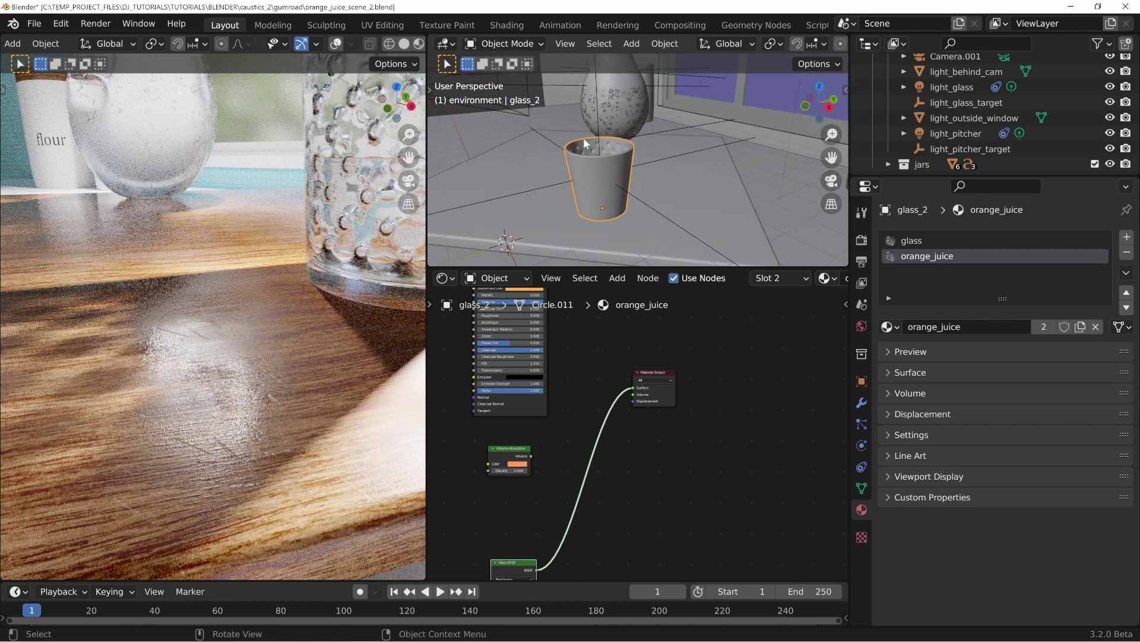
{"action": "middle_click_drag", "start_coordinate": [583, 138], "coordinate": [585, 160]}
{"action": "middle_click_drag", "start_coordinate": [585, 159], "coordinate": [579, 272], "text": "shift"}
{"action": "scroll", "coordinate": [604, 219], "scroll_direction": "up", "scroll_amount": 4}
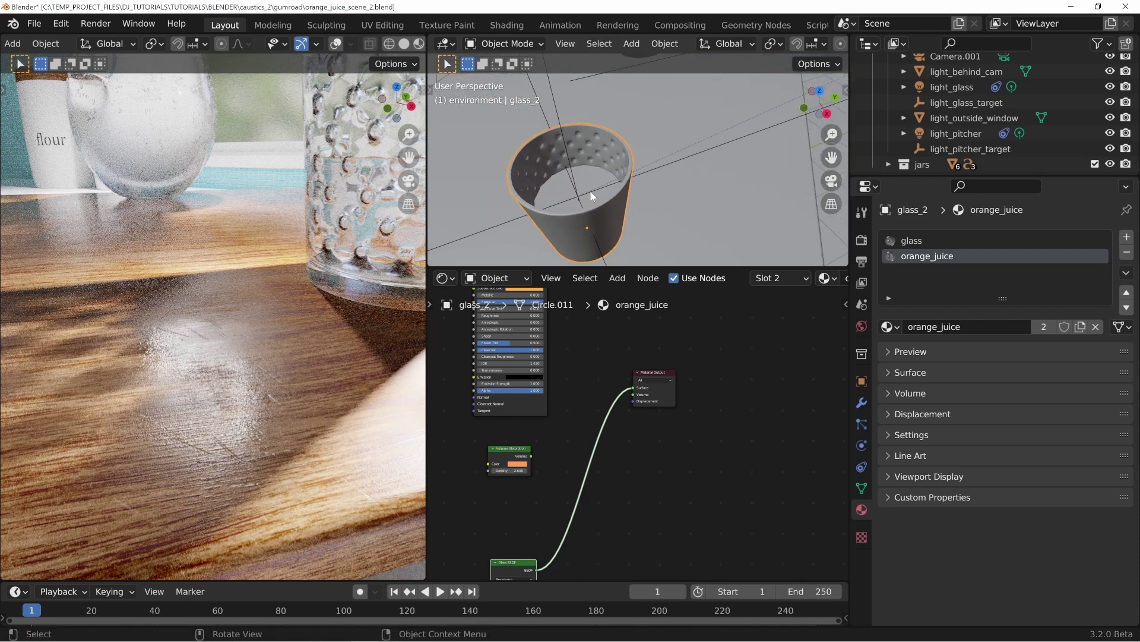
{"action": "middle_click_drag", "start_coordinate": [590, 196], "coordinate": [597, 177]}
{"action": "middle_click_drag", "start_coordinate": [567, 219], "coordinate": [578, 209], "text": "shift"}
{"action": "left_click", "coordinate": [569, 200]}
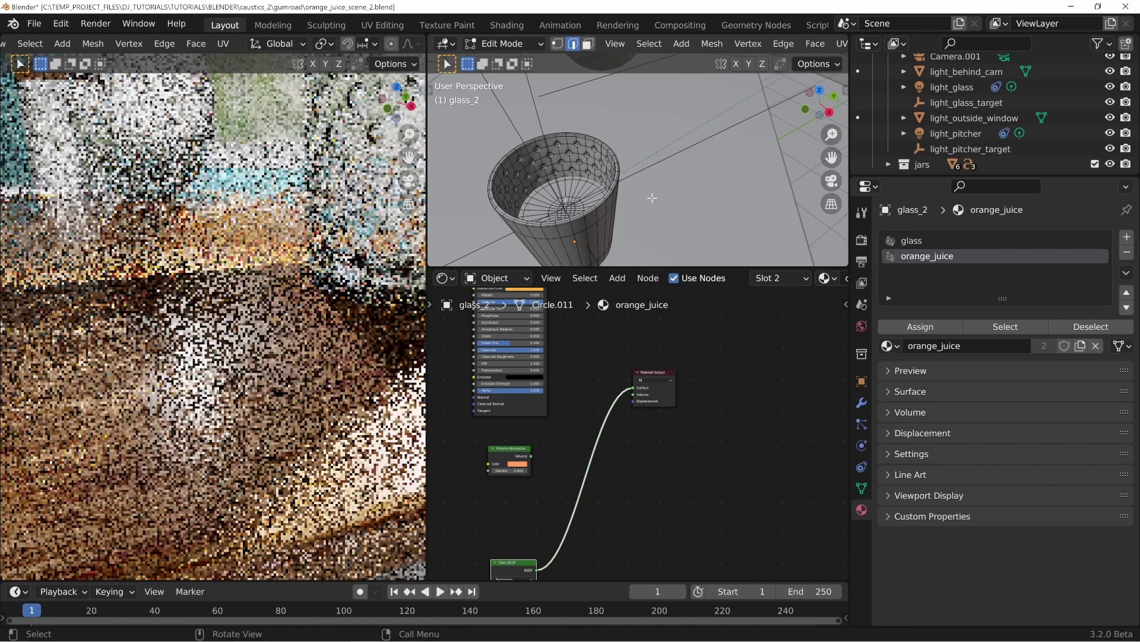
{"action": "key", "text": "ctrl+KP_Add"}
{"action": "key", "text": "ctrl+KP_Add"}
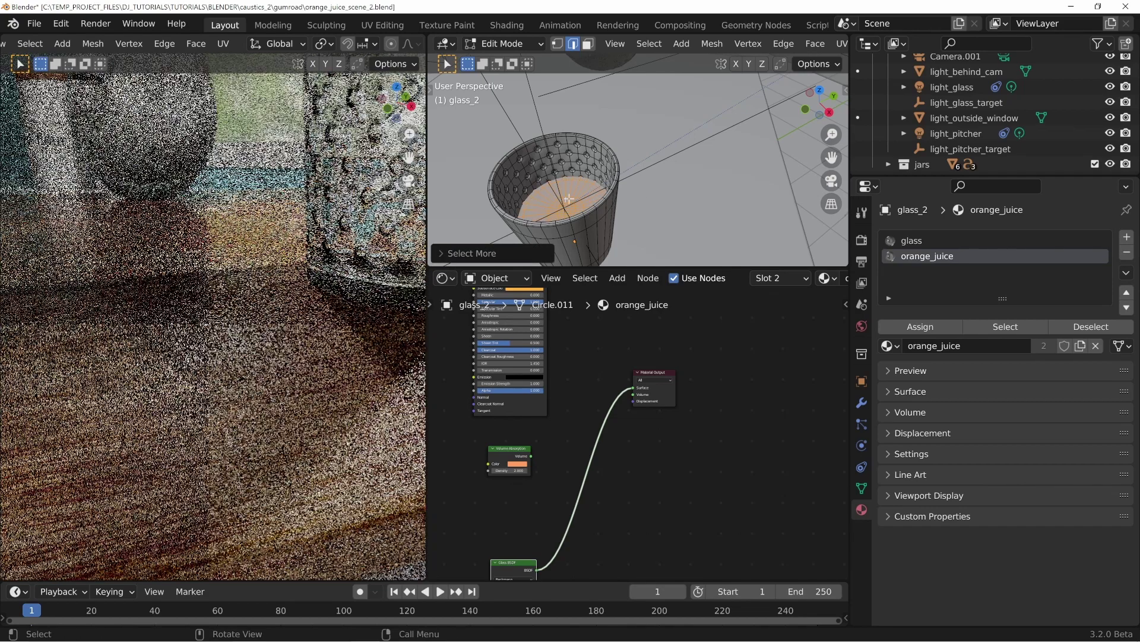
{"action": "middle_click_drag", "start_coordinate": [647, 199], "coordinate": [615, 178]}
{"action": "key", "text": "p"}
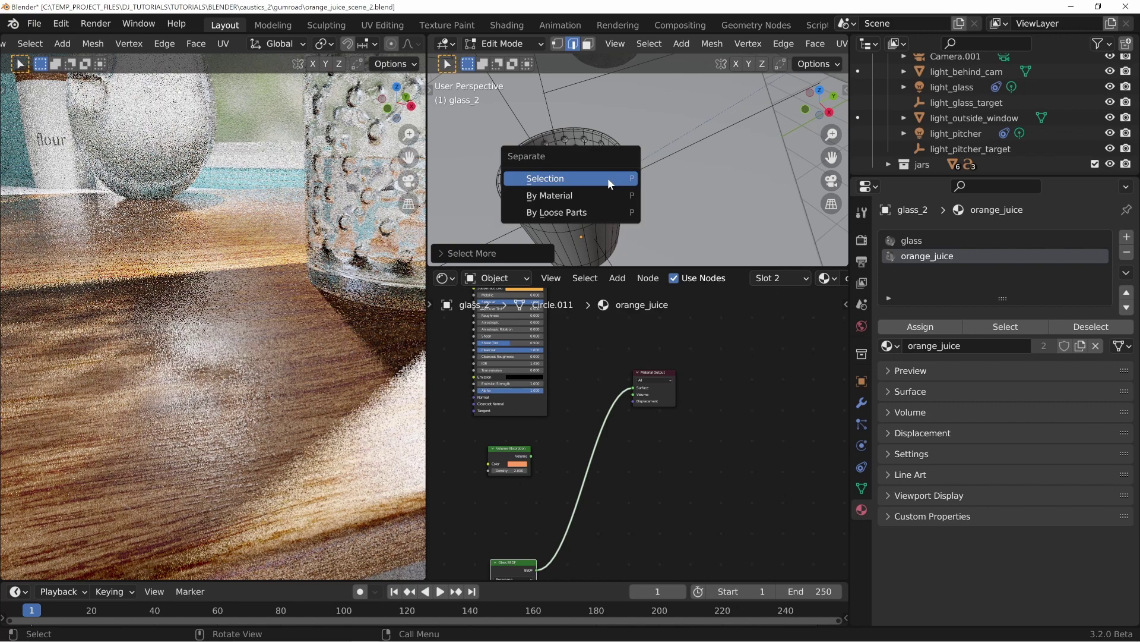
{"action": "left_click", "coordinate": [597, 185]}
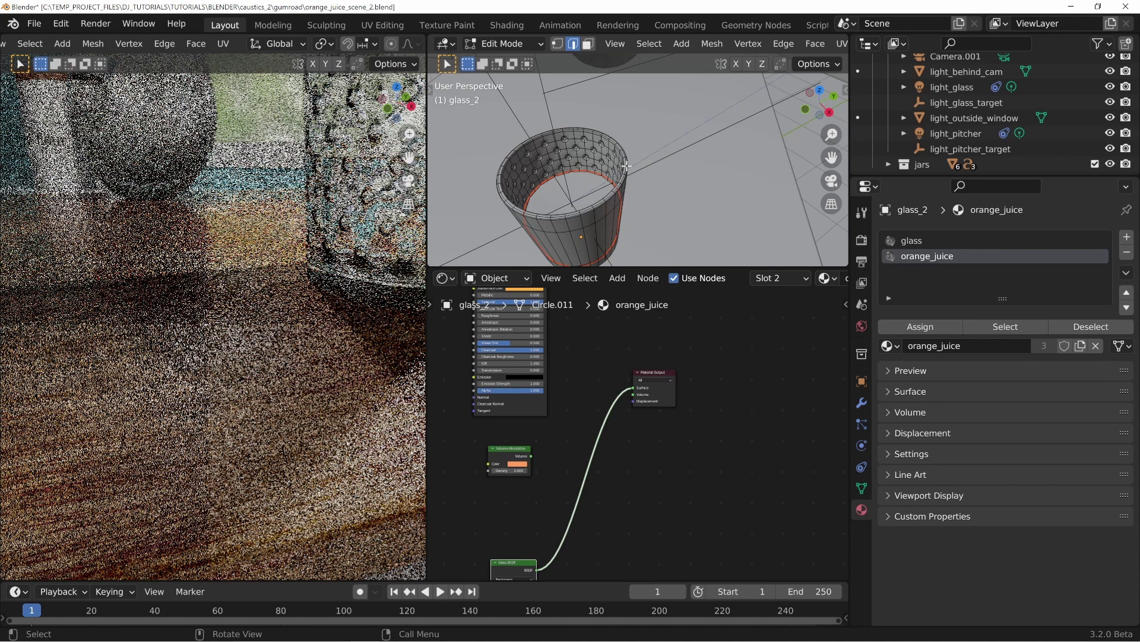
{"action": "key", "text": "Tab"}
Select the separated juice object and disable Receive Shadow Caustics in its object shading settings
{"action": "left_click", "coordinate": [597, 205]}
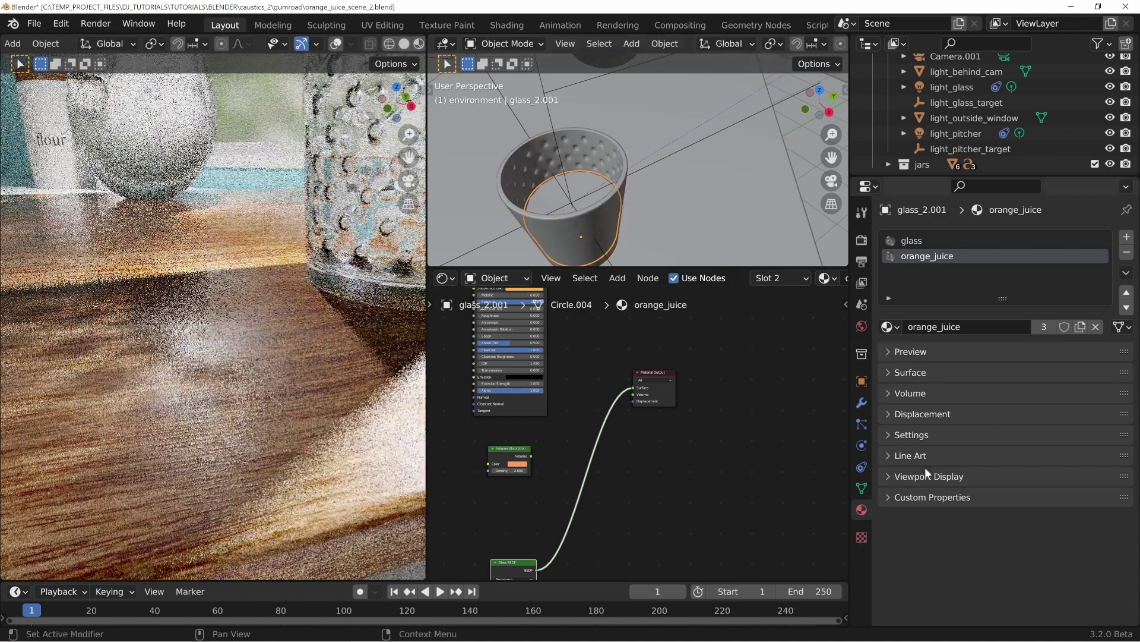
{"action": "left_click", "coordinate": [862, 381]}
{"action": "scroll", "coordinate": [1004, 488], "scroll_direction": "down", "scroll_amount": 3}
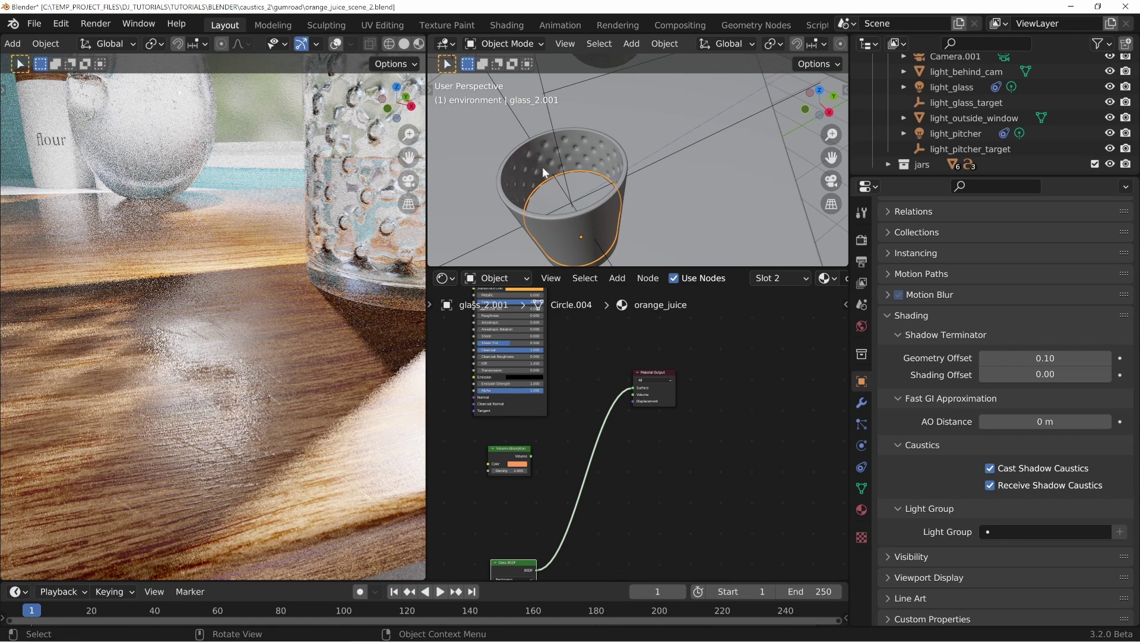
{"action": "left_click", "coordinate": [990, 485]}
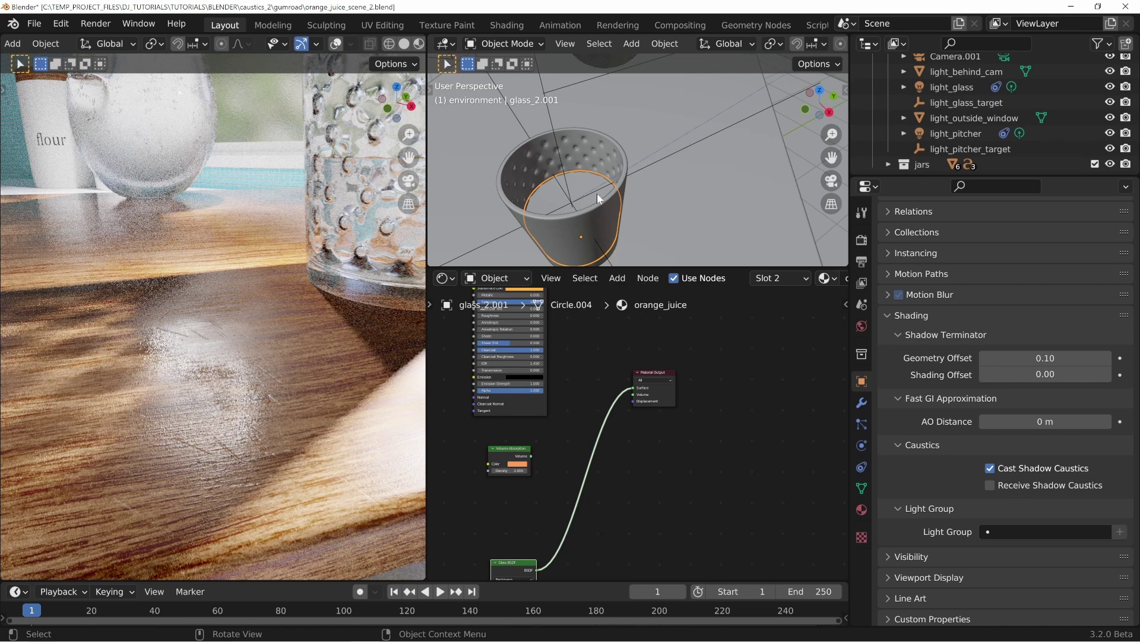
Hide the juice object and examine the shadow caustics of the empty glass on the wooden board
{"action": "key", "text": "h"}
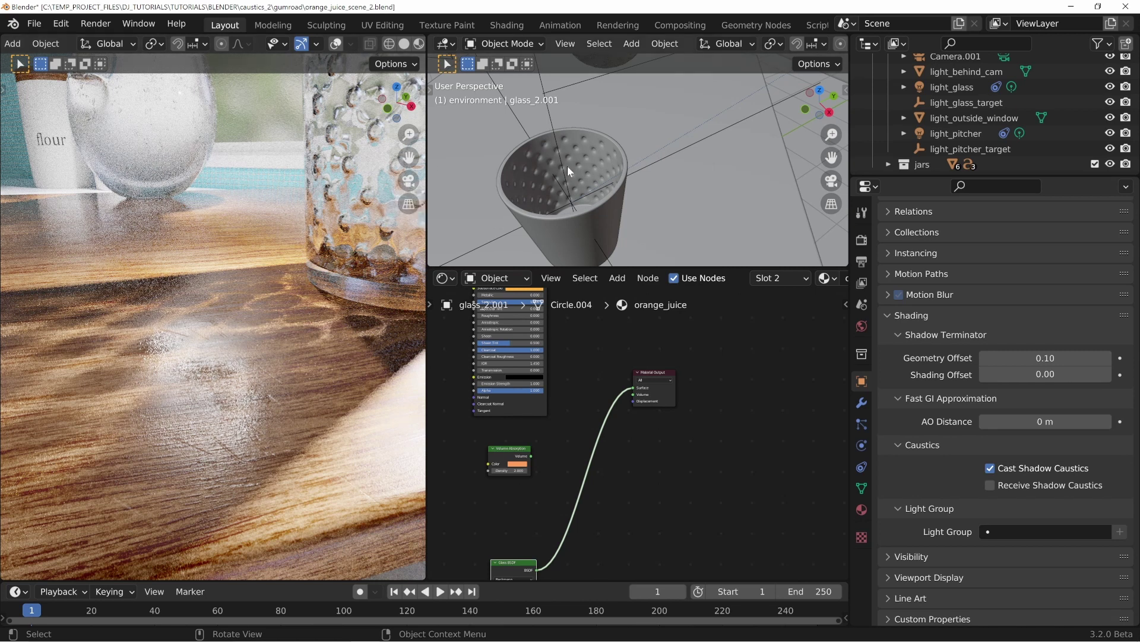
{"action": "scroll", "coordinate": [243, 287], "scroll_direction": "down", "scroll_amount": 4}
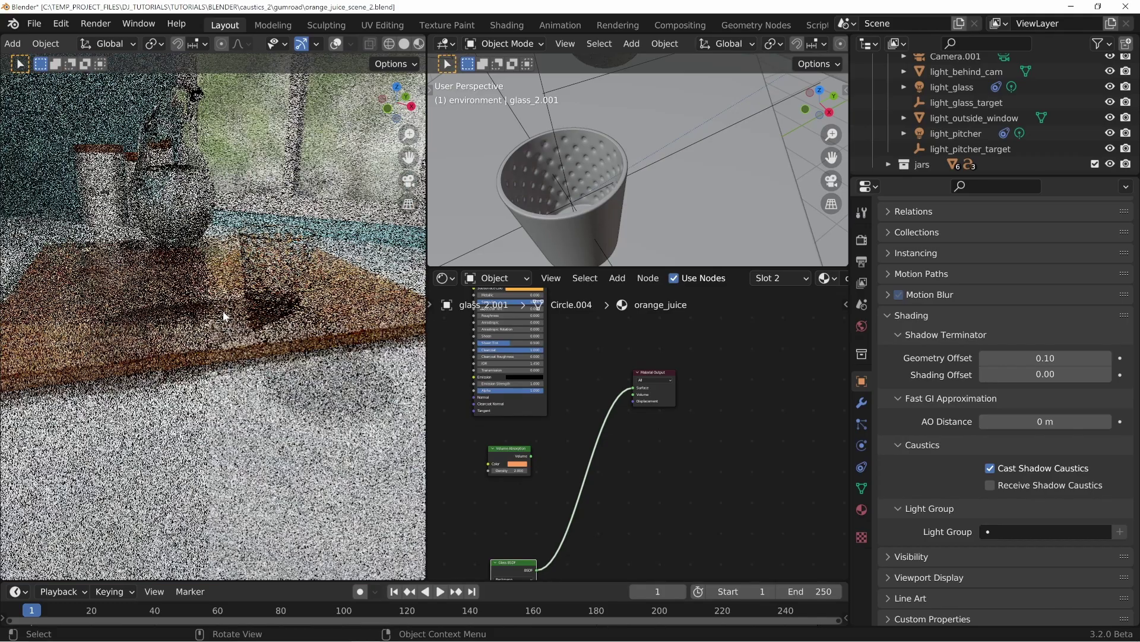
{"action": "middle_click_drag", "start_coordinate": [223, 316], "coordinate": [246, 309]}
{"action": "scroll", "coordinate": [255, 297], "scroll_direction": "up", "scroll_amount": 2}
{"action": "middle_click_drag", "start_coordinate": [279, 267], "coordinate": [320, 202], "text": "shift"}
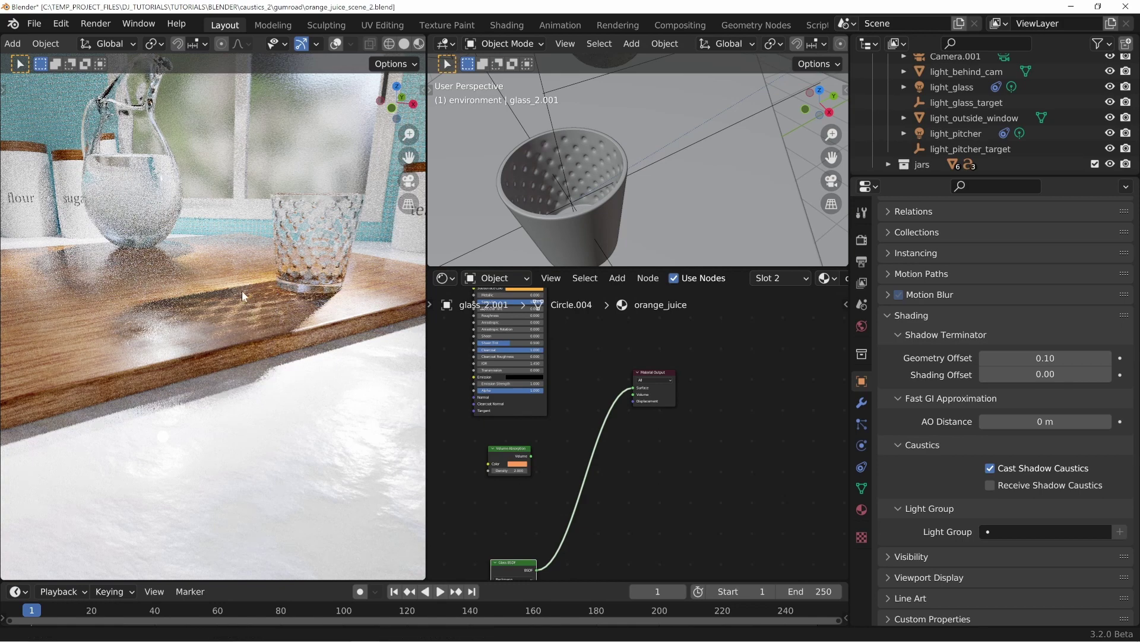
{"action": "scroll", "coordinate": [241, 290], "scroll_direction": "up", "scroll_amount": 5}
{"action": "scroll", "coordinate": [301, 297], "scroll_direction": "down", "scroll_amount": 5}
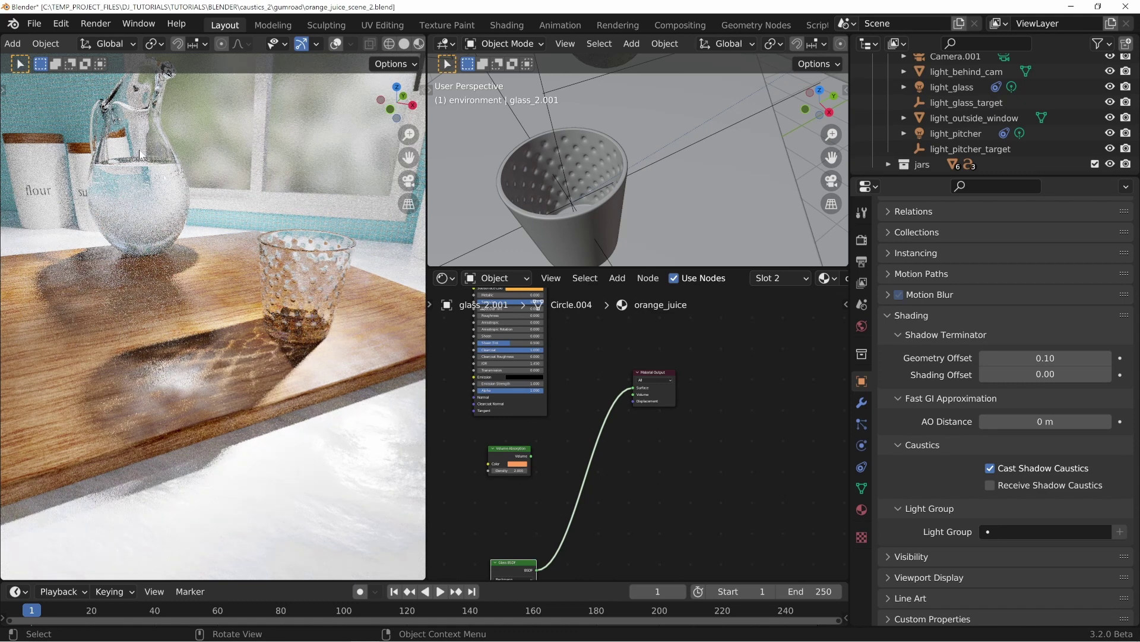
{"action": "scroll", "coordinate": [172, 256], "scroll_direction": "up", "scroll_amount": 5}
{"action": "scroll", "coordinate": [323, 266], "scroll_direction": "down", "scroll_amount": 5}
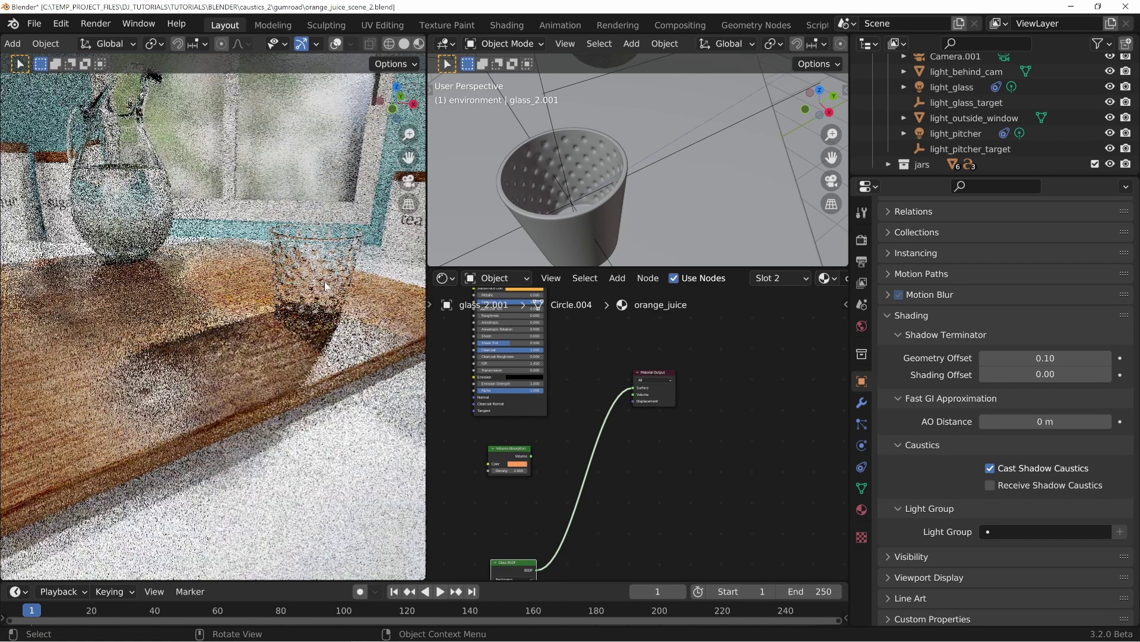